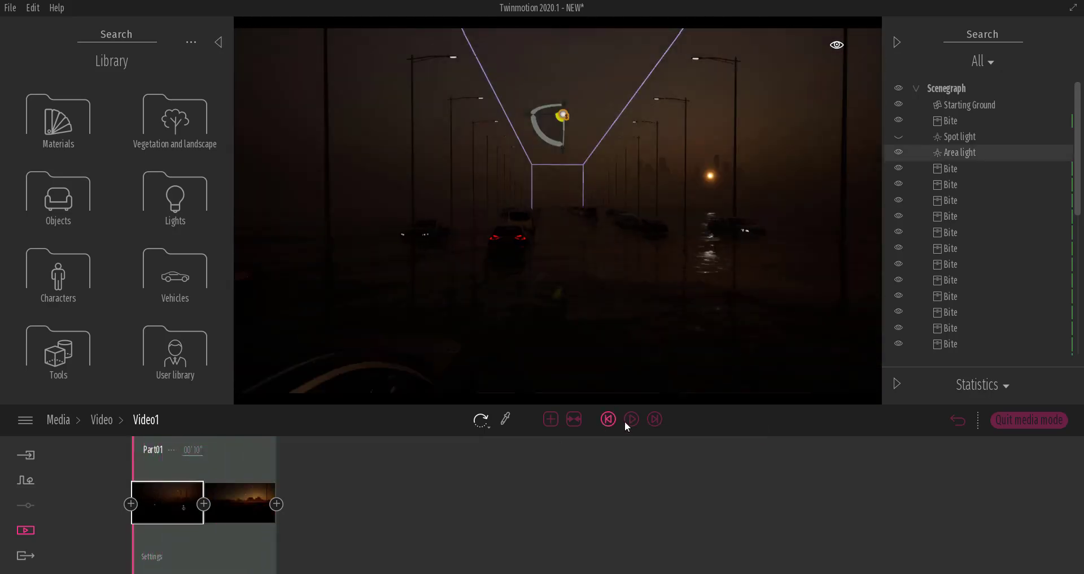
Play back the Video1 clip to its end and leave media mode.
left_click(631, 419)
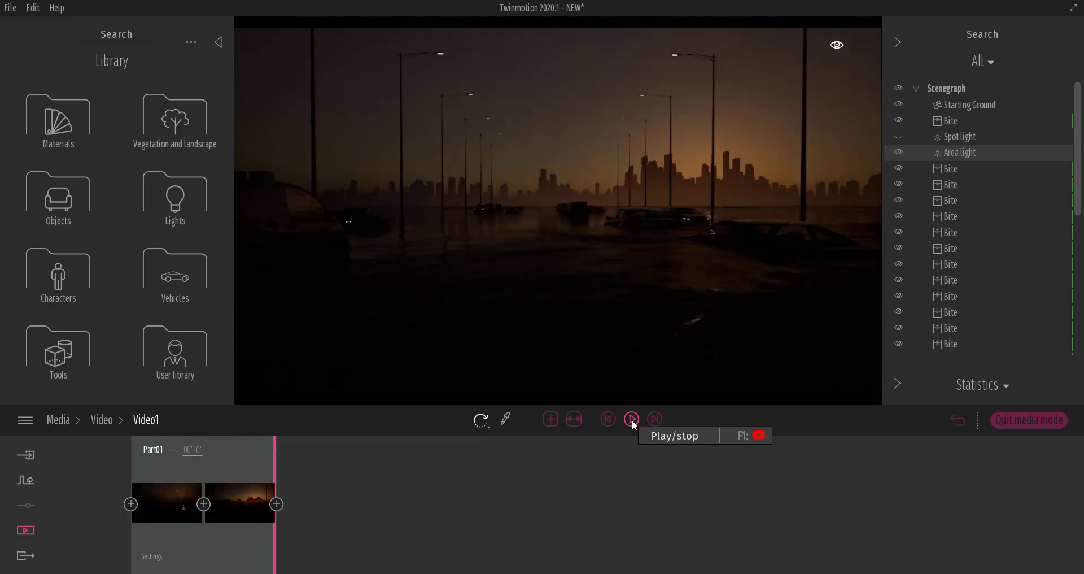
left_click(99, 421)
left_click(1029, 419)
key("s")
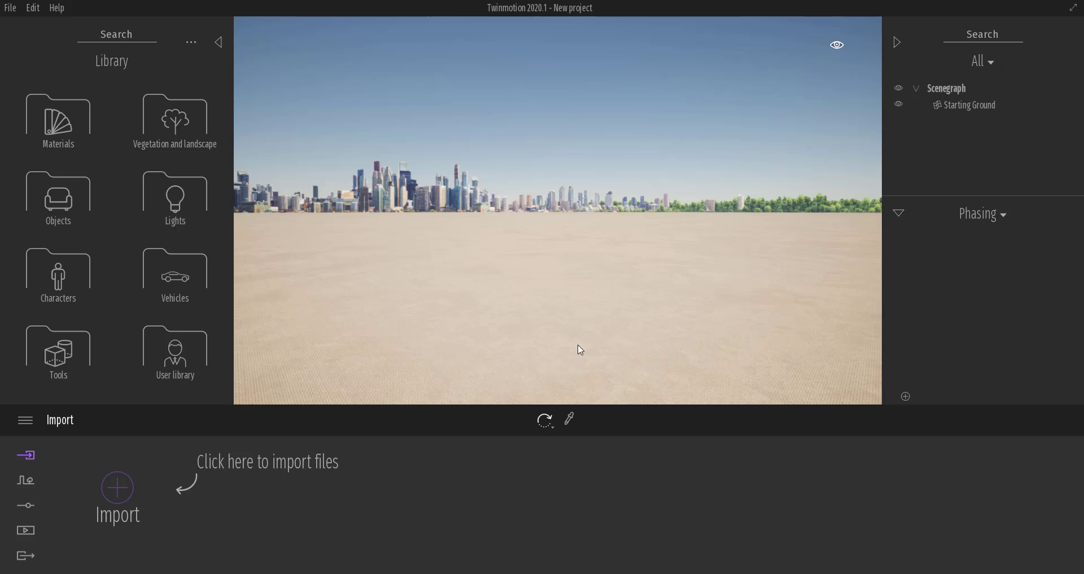
Place a Bite streetlight from the city objects on the ground of the new project.
left_click(898, 214)
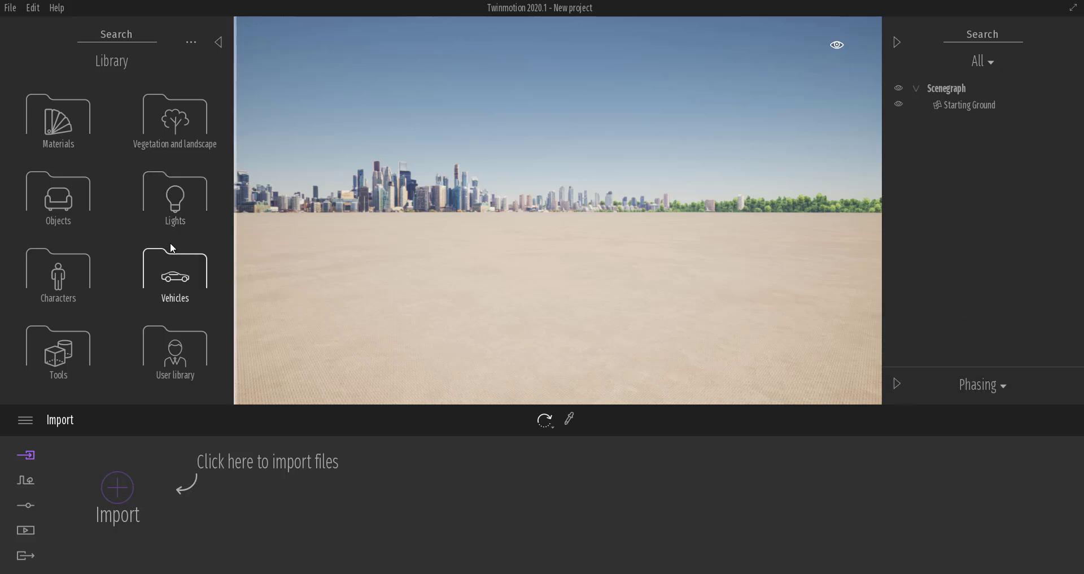
left_click(59, 195)
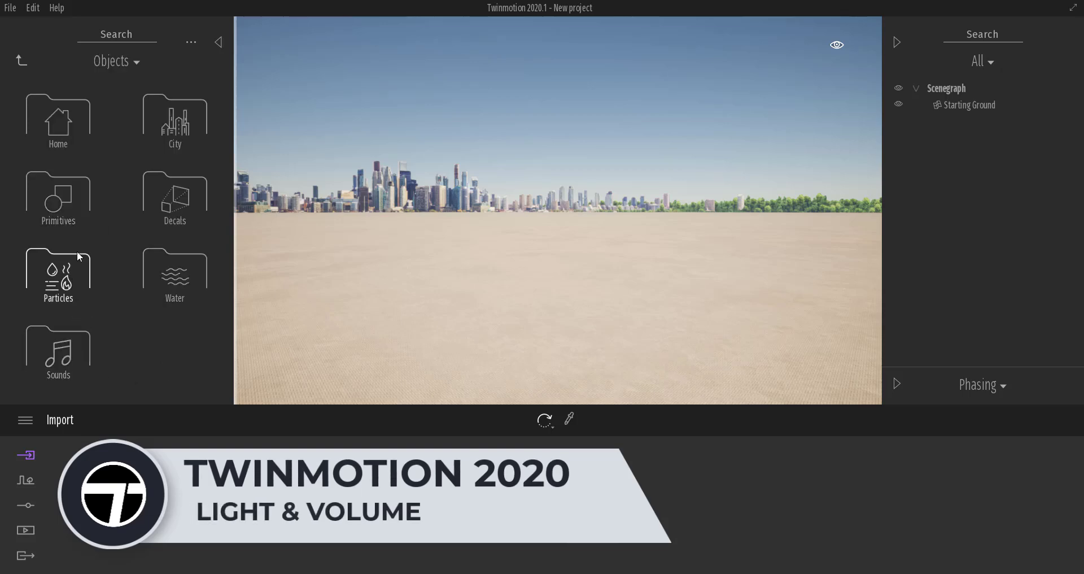
left_click(175, 125)
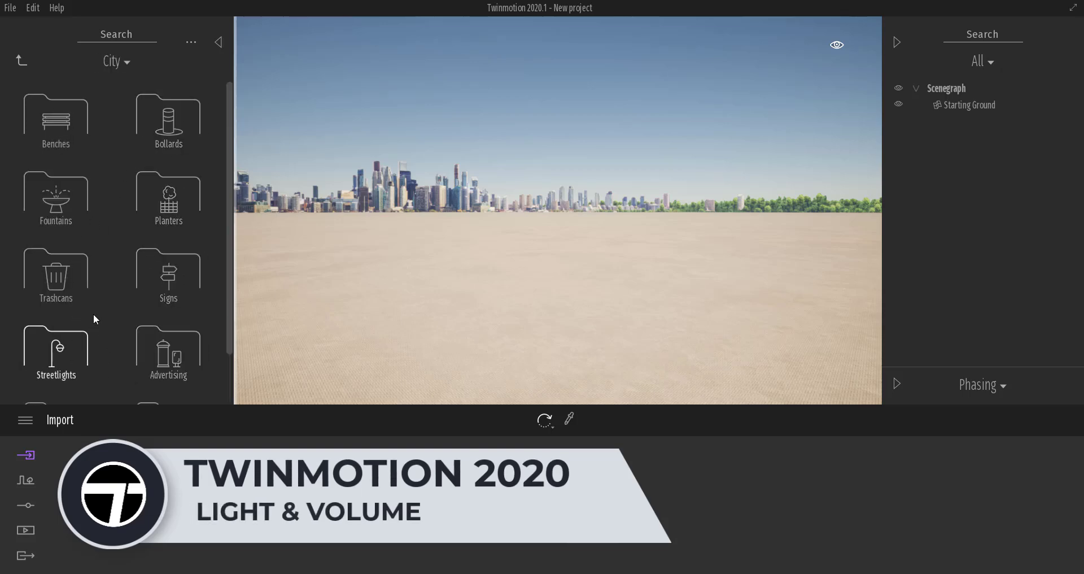
scroll(102, 321, "down", 2)
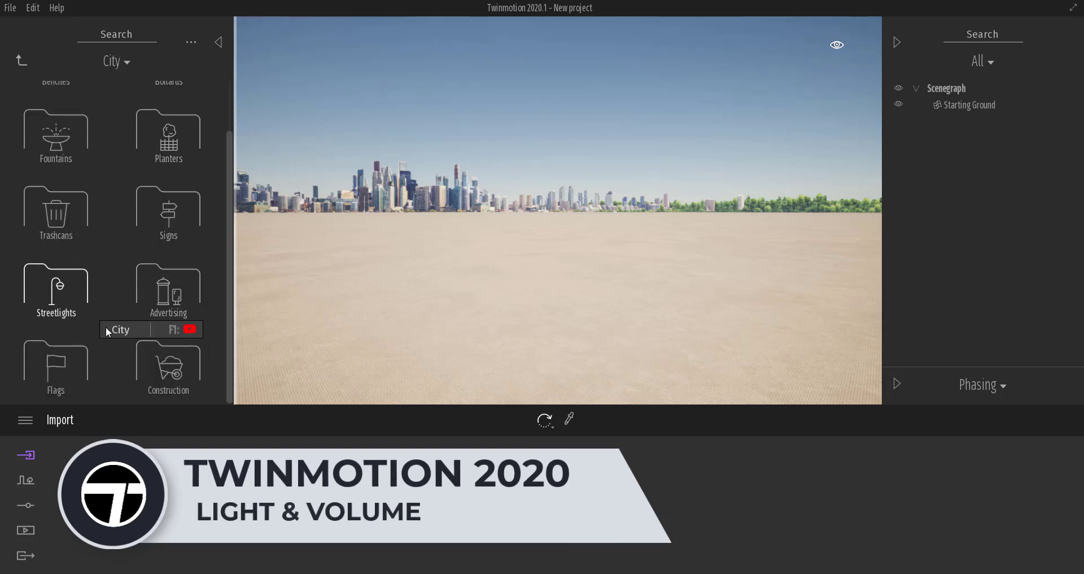
left_click(62, 300)
scroll(84, 226, "down", 4)
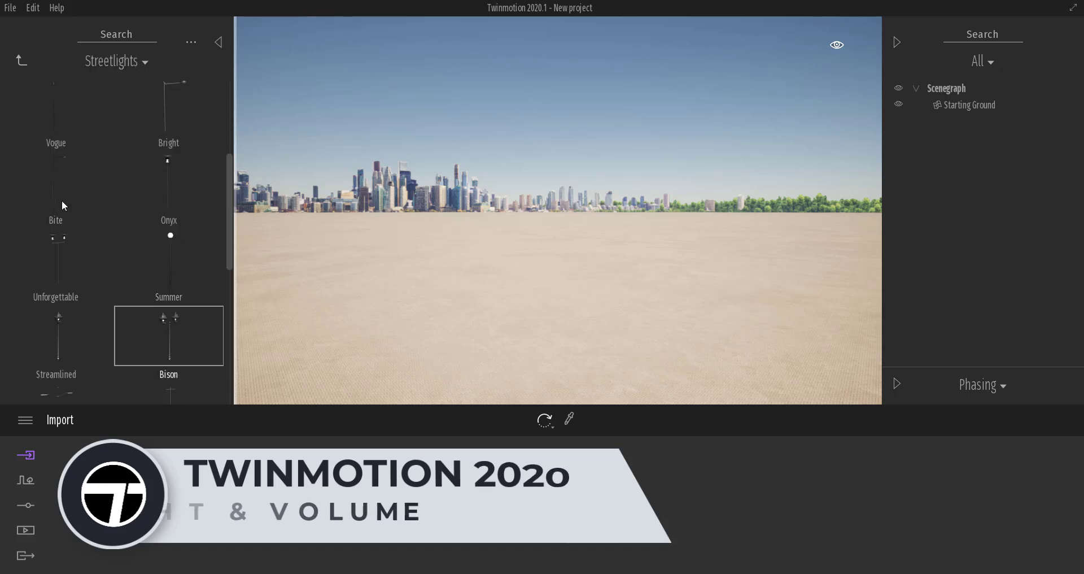
left_click_drag(56, 187, 547, 356)
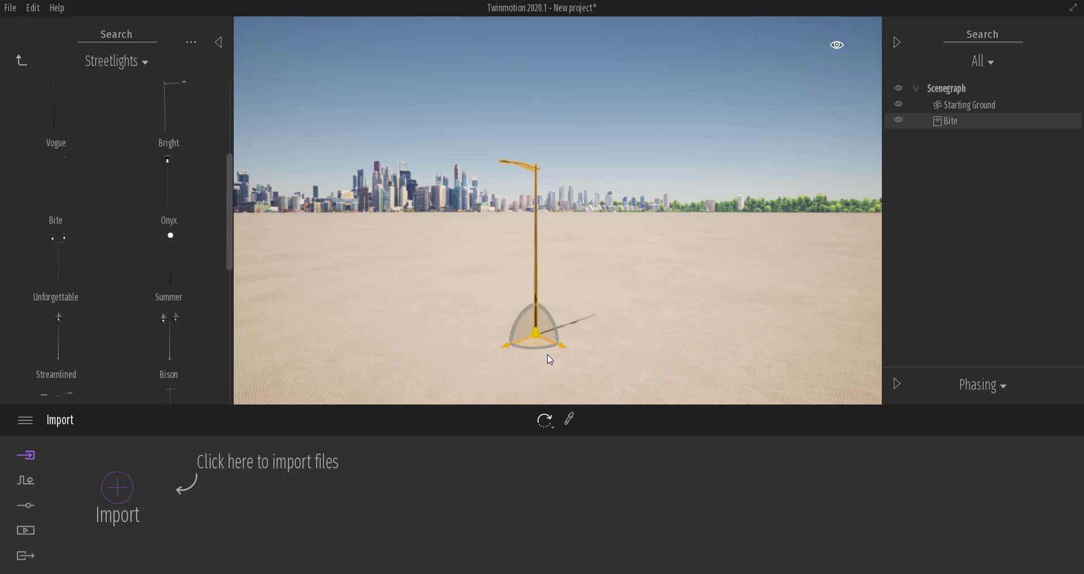
Rotate the Bite streetlight by 90 degrees twice.
type("90")
key("Return")
type("90")
key("Return")
middle_click_drag(587, 359, 513, 364)
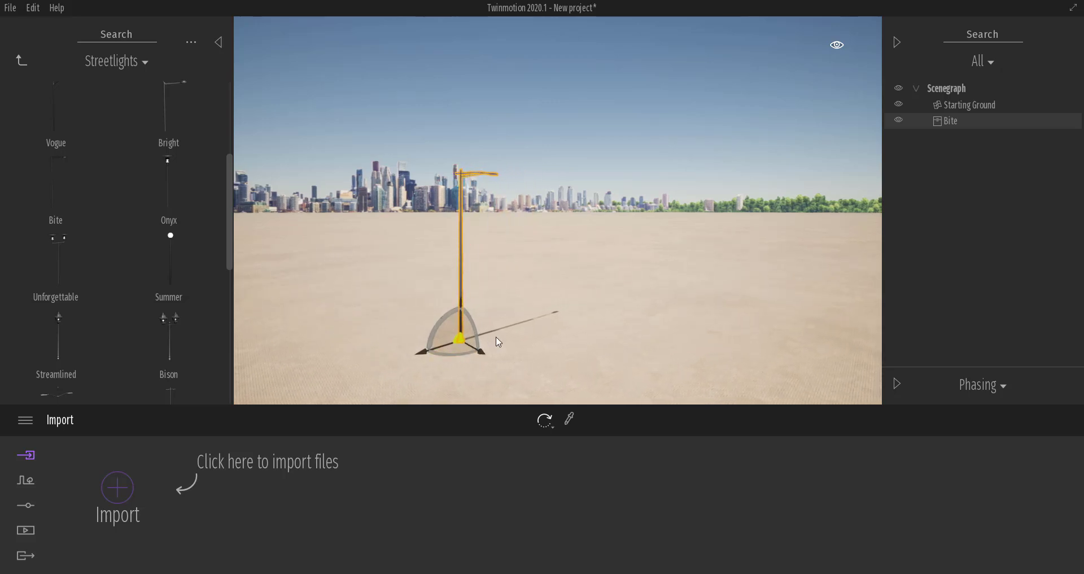
Add a Spot light from the lights library, beside the streetlight and above the ground.
left_click(20, 60)
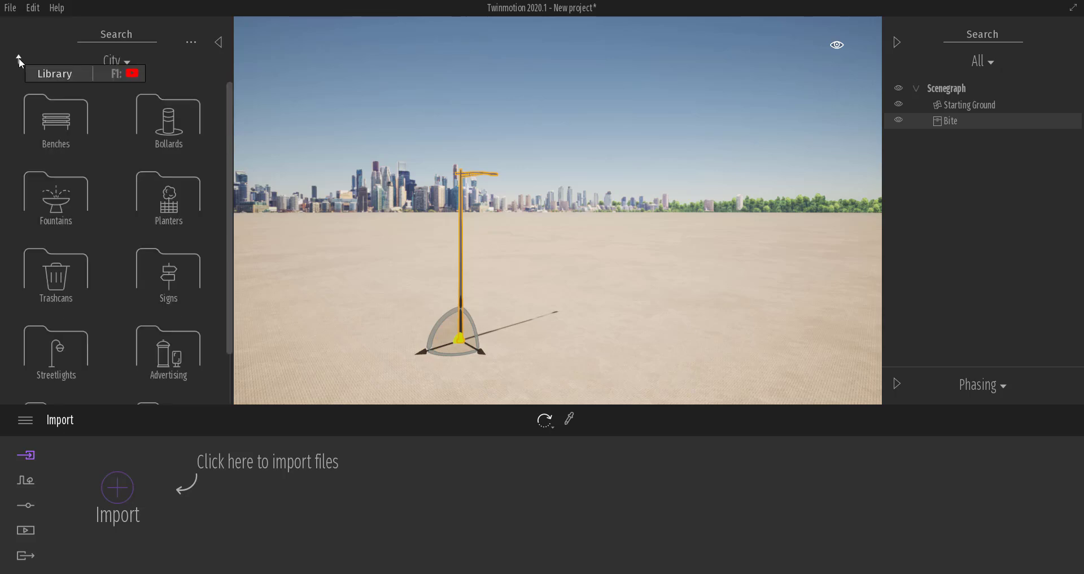
left_click(18, 58)
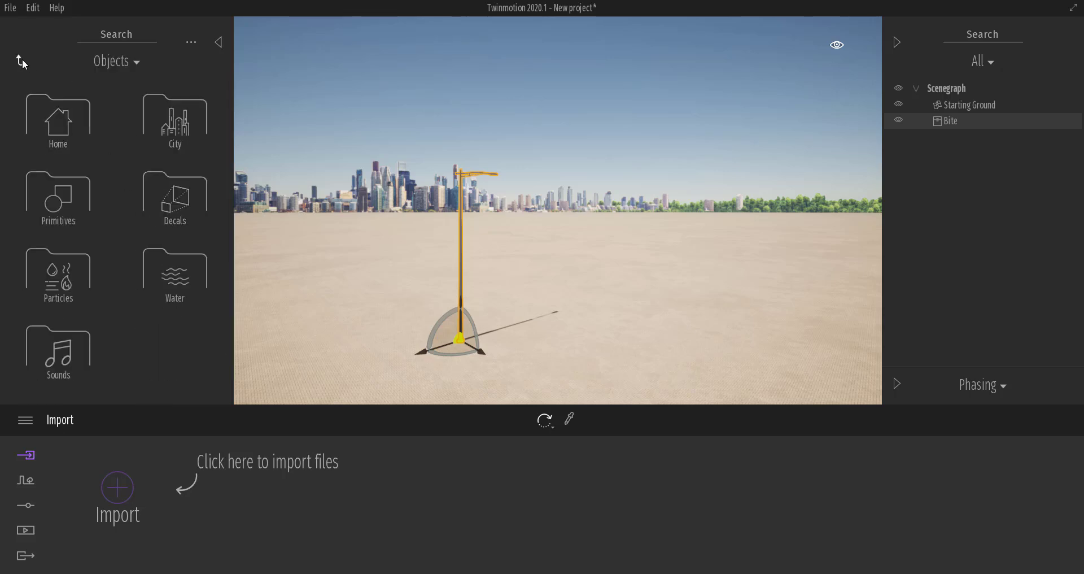
left_click(21, 59)
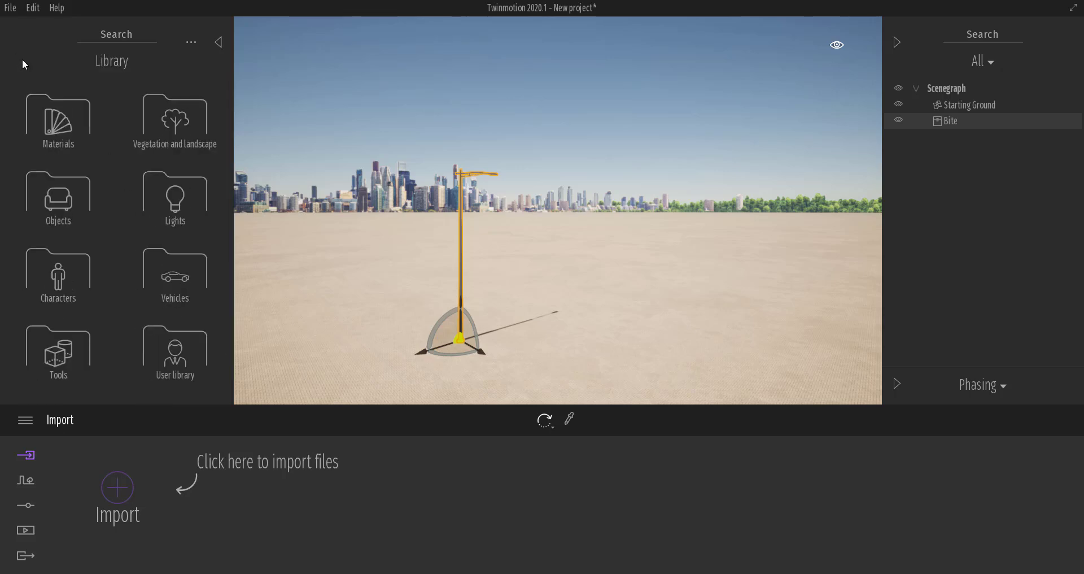
left_click(177, 210)
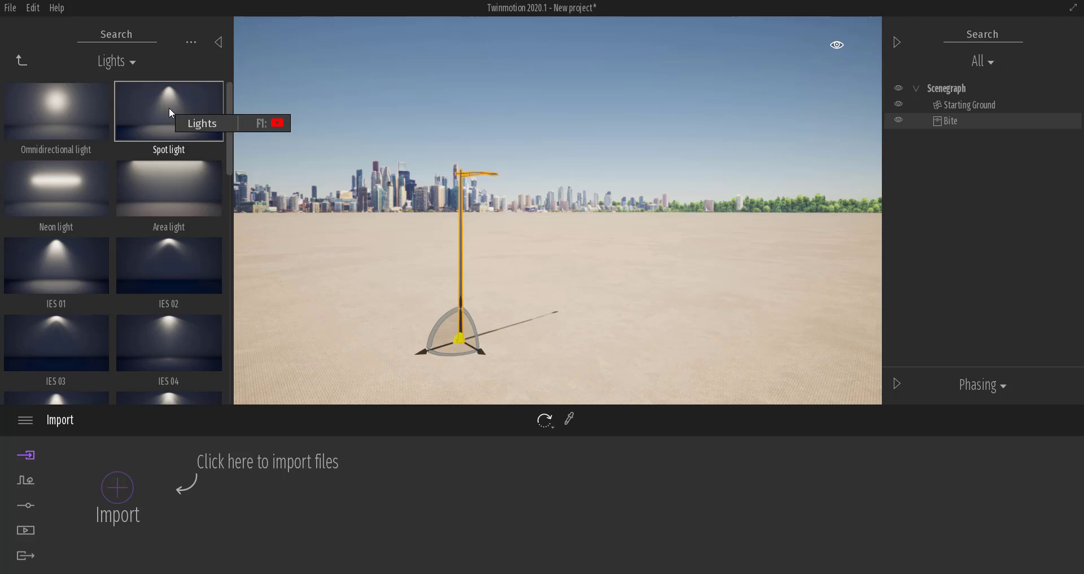
left_click_drag(169, 110, 628, 168)
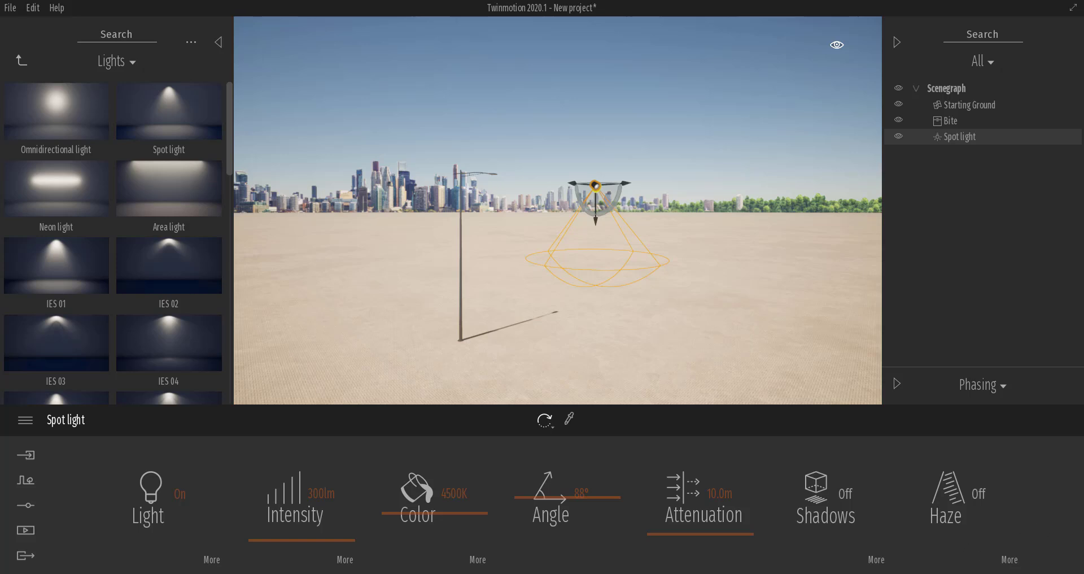
Change the scene's time of day to night, with the streetlight and spot light in view.
middle_click_drag(728, 240, 676, 240)
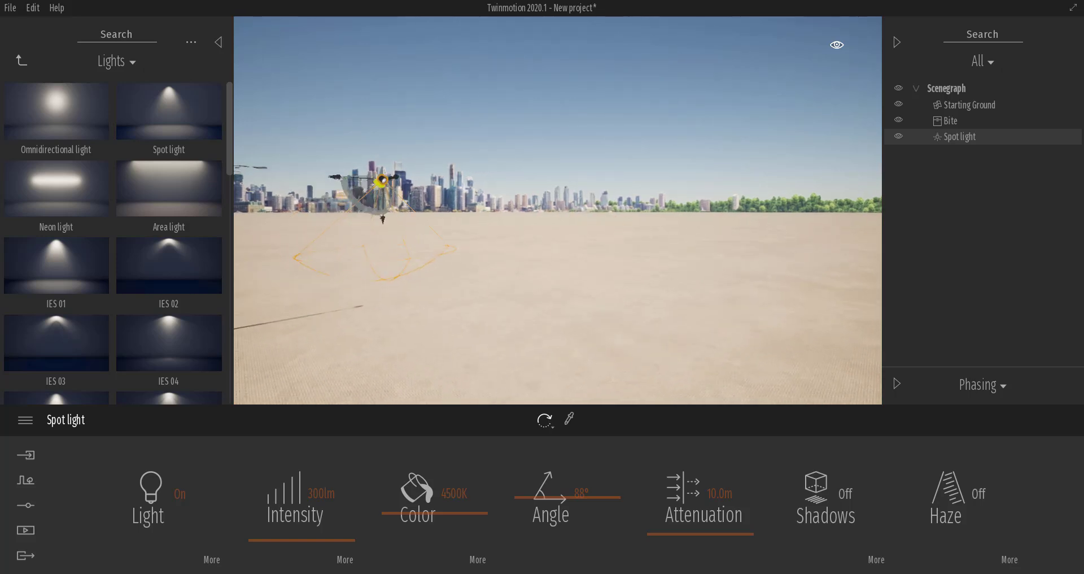
middle_click_drag(429, 264, 531, 211)
scroll(550, 280, "up", 3)
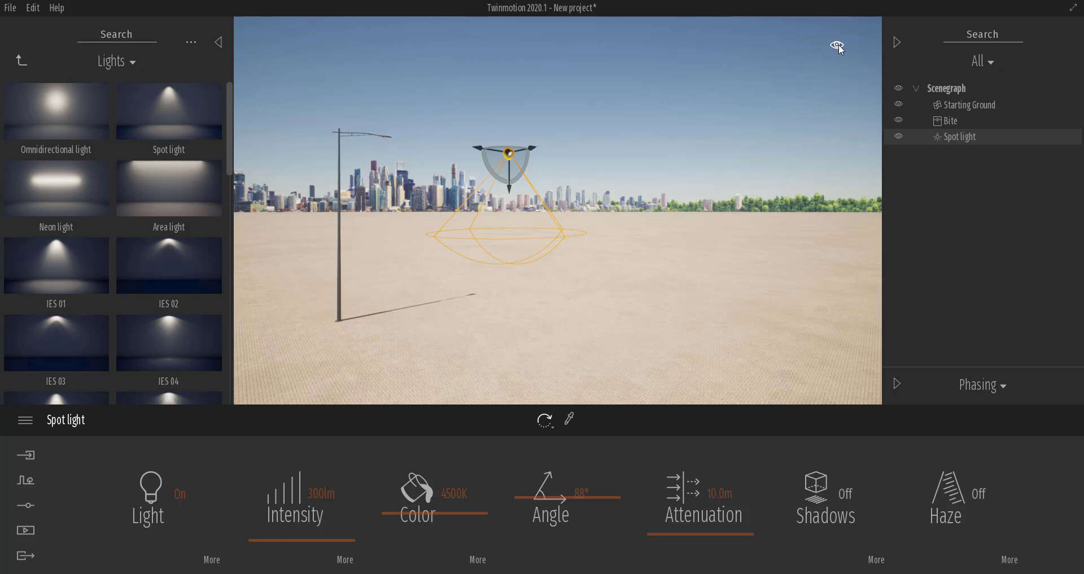
mouse_move(839, 44)
left_click_drag(816, 225, 819, 359)
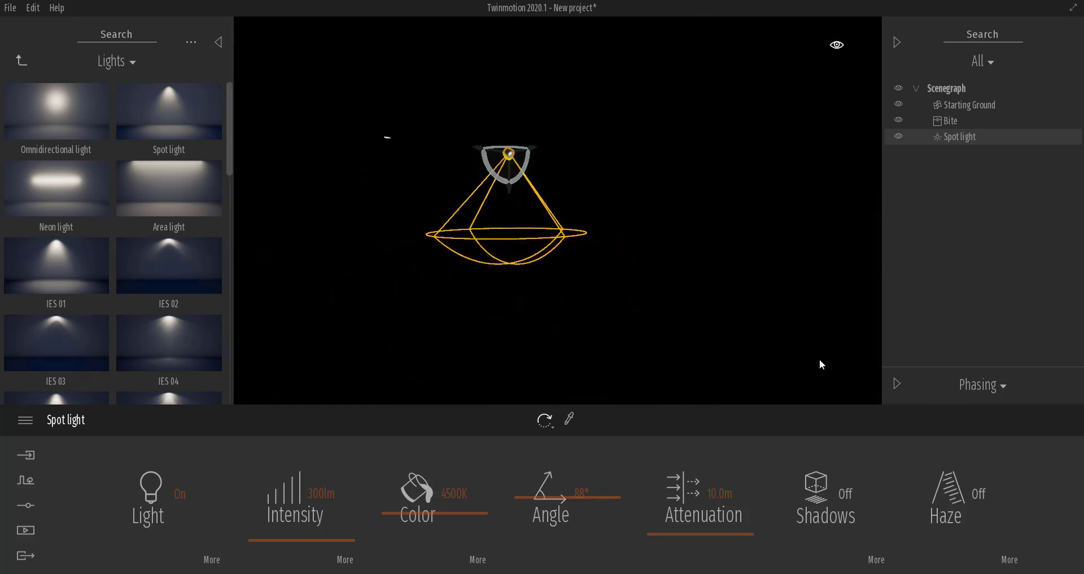
mouse_move(837, 45)
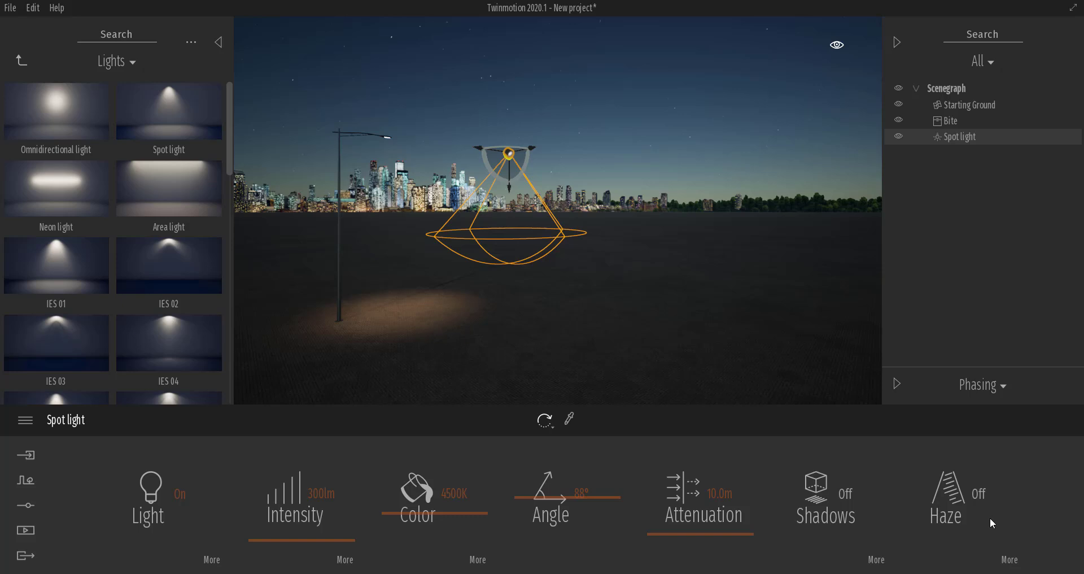
Turn on haze for the spot light and examine its beam up close.
left_click(978, 495)
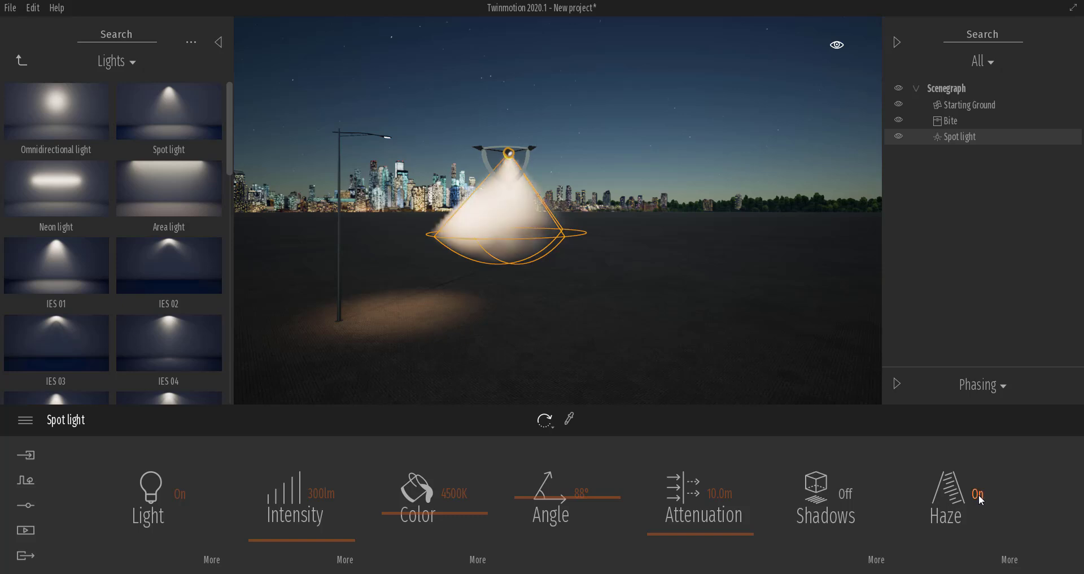
scroll(455, 217, "up", 3)
scroll(461, 221, "up", 5)
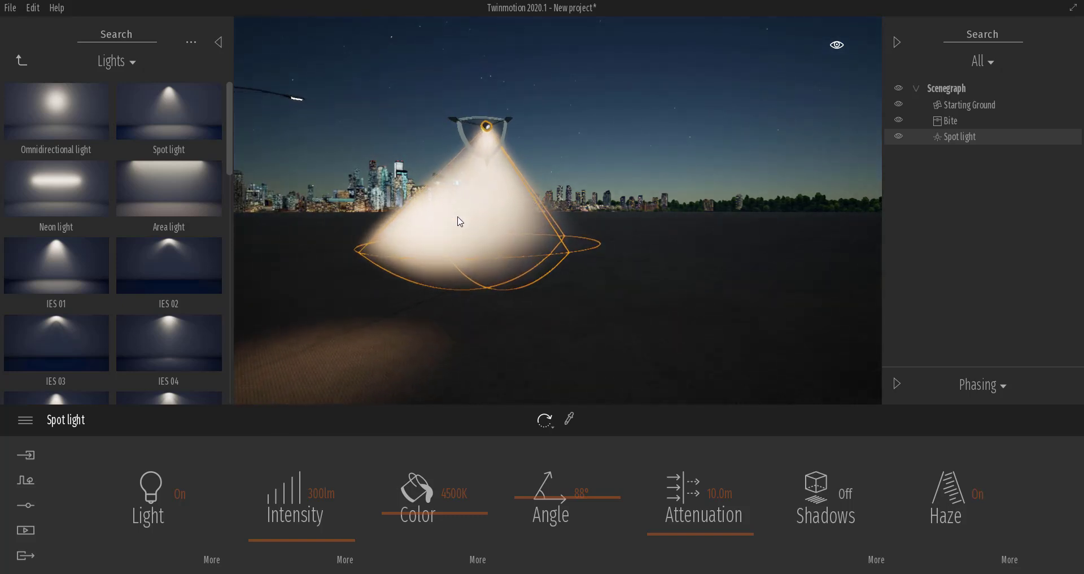
middle_click_drag(398, 168, 655, 186)
middle_click_drag(470, 125, 262, 115)
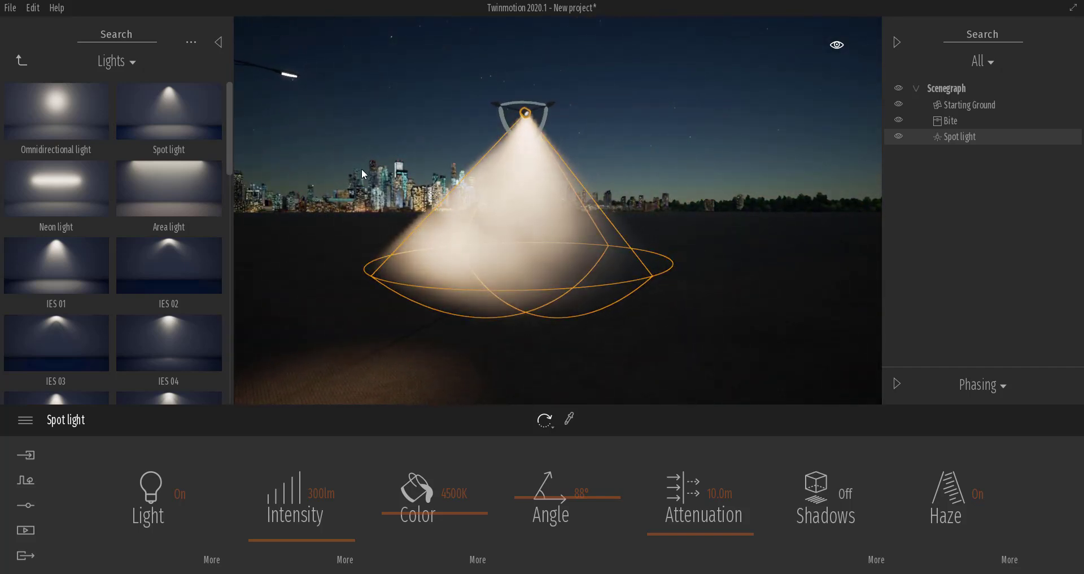
scroll(450, 182, "up", 3)
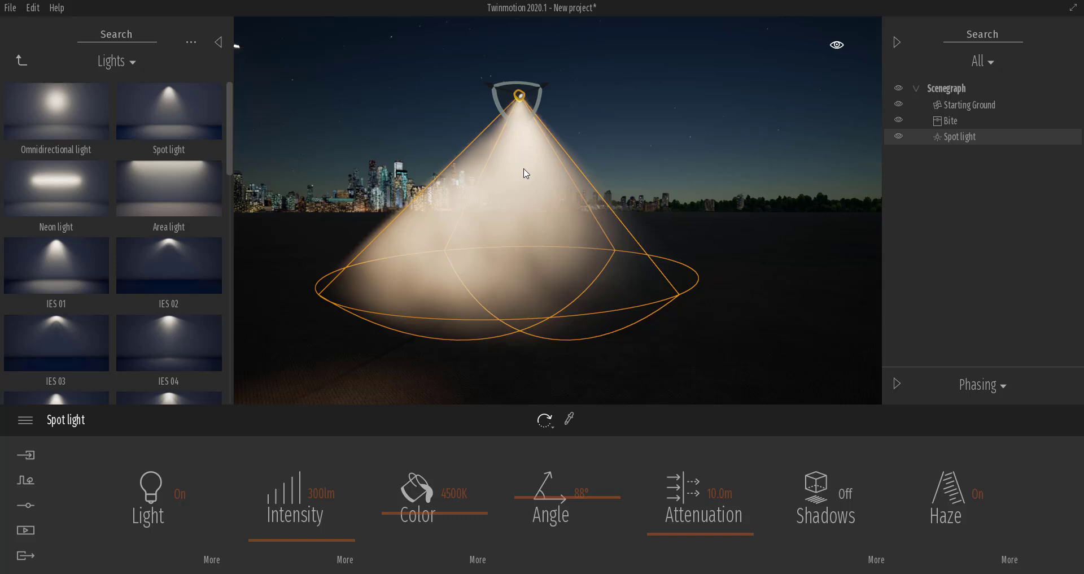
Hide the Bite streetlight and open the additional haze settings of the spot light.
left_click(899, 119)
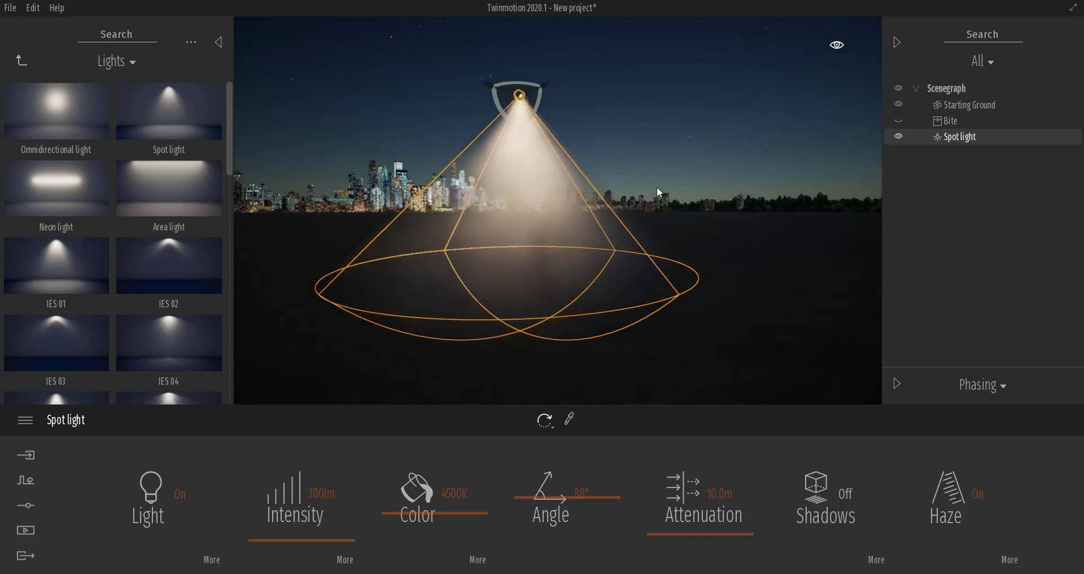
mouse_move(625, 205)
middle_mouse_down()
mouse_move(592, 203)
mouse_move(644, 209)
middle_mouse_up()
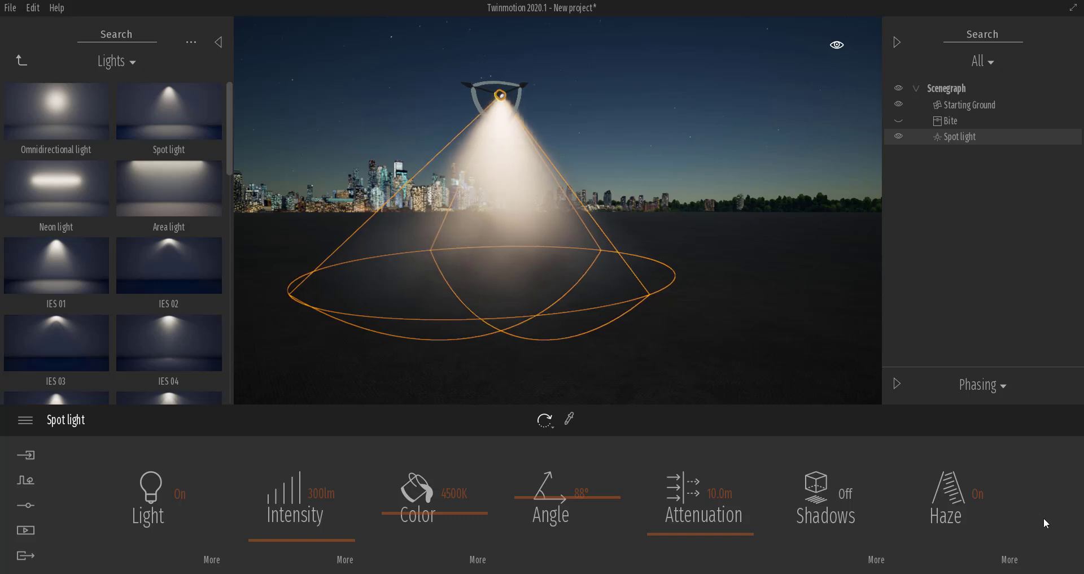
left_click(1009, 559)
left_click_drag(419, 492, 443, 517)
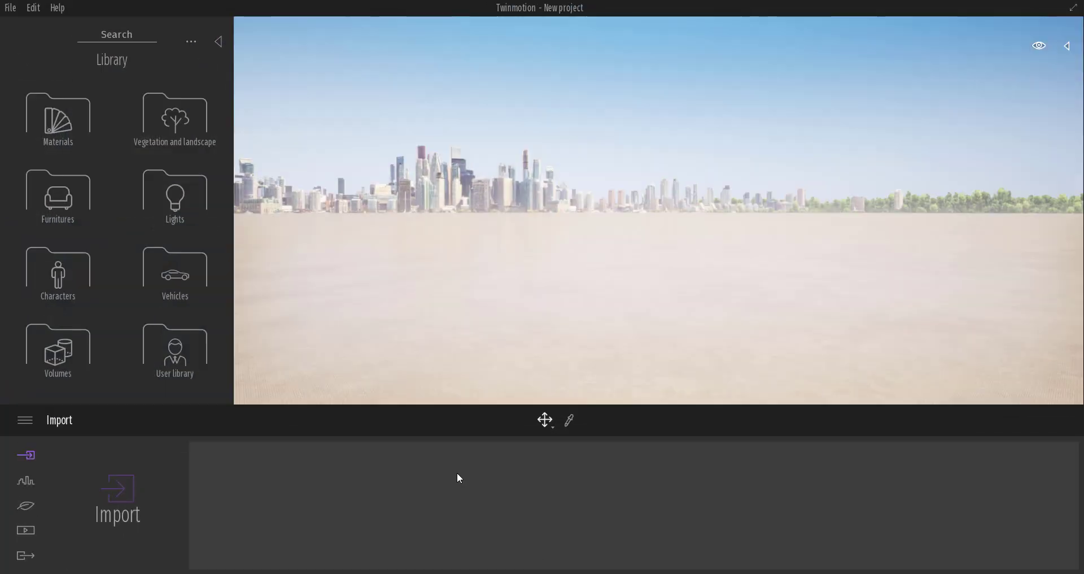
Switch to the older Twinmotion version and set the new project's day time to 23:58.
mouse_move(1038, 46)
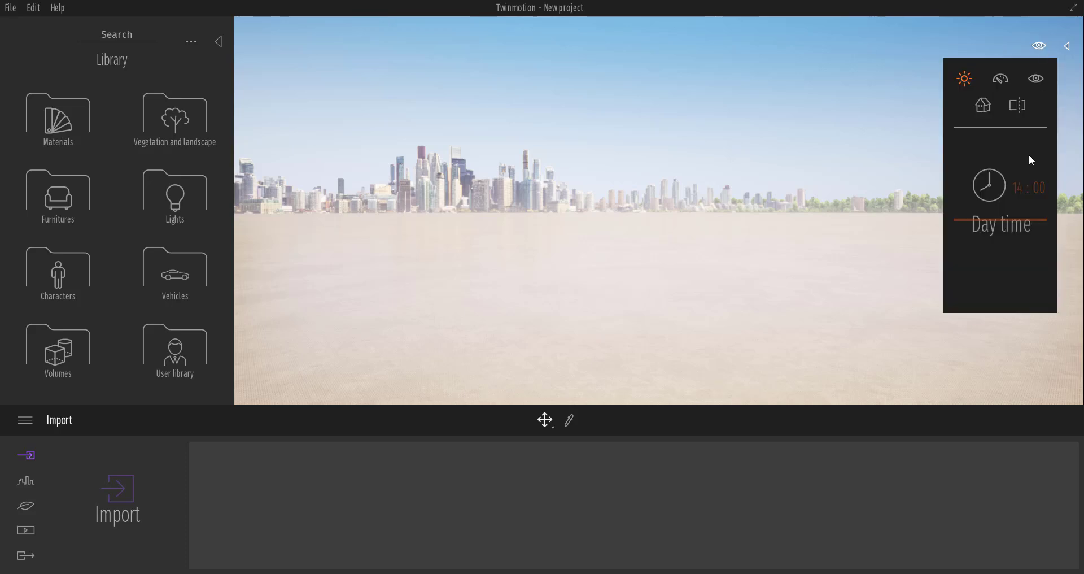
left_click_drag(1011, 222, 1026, 312)
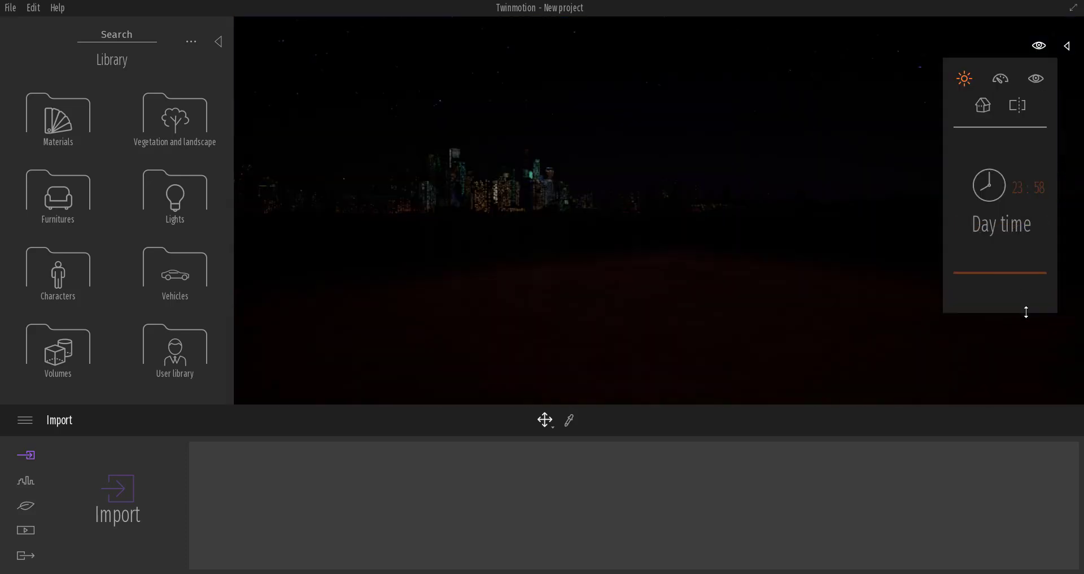
Place a Spot light in the older version's scene and raise it above the ground.
left_click(168, 204)
left_click_drag(157, 120, 596, 334)
left_click_drag(590, 286, 607, 170)
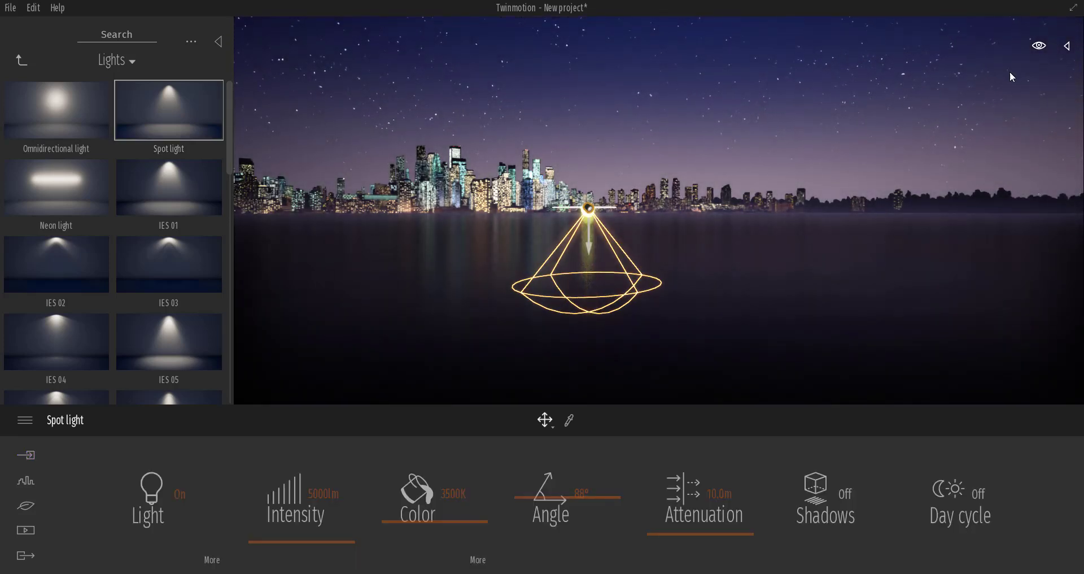
middle_click_drag(711, 225, 696, 353)
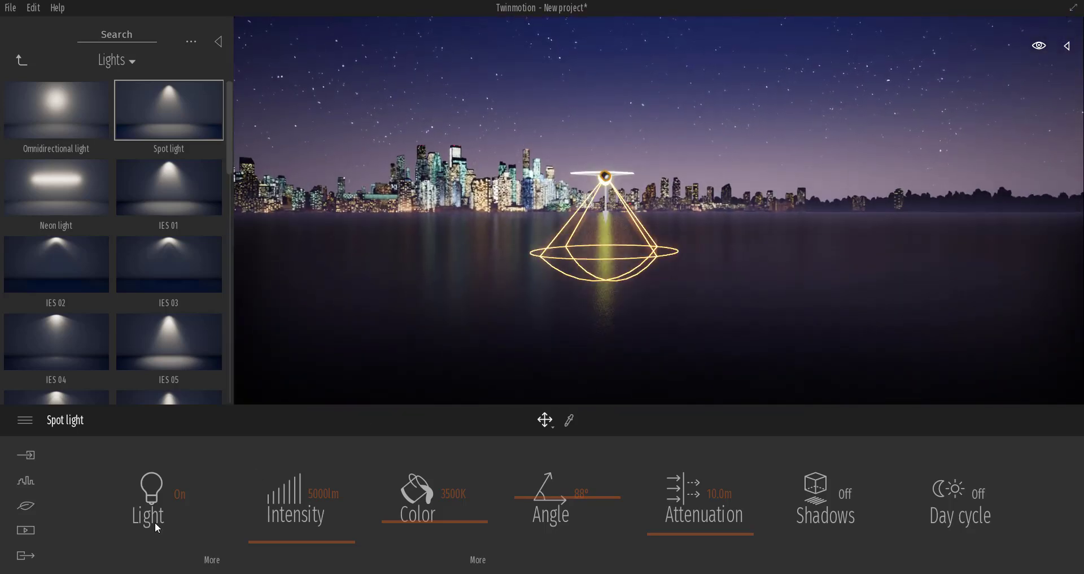
Set the weather's smog effect to 100% and examine the spot light's cone up close.
left_click(26, 481)
left_click(26, 505)
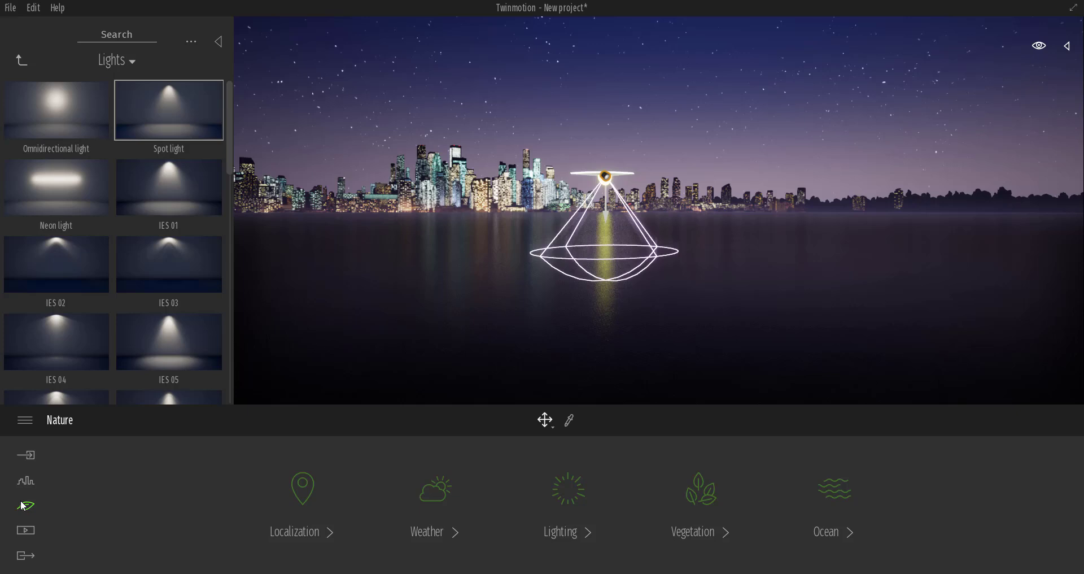
left_click(458, 496)
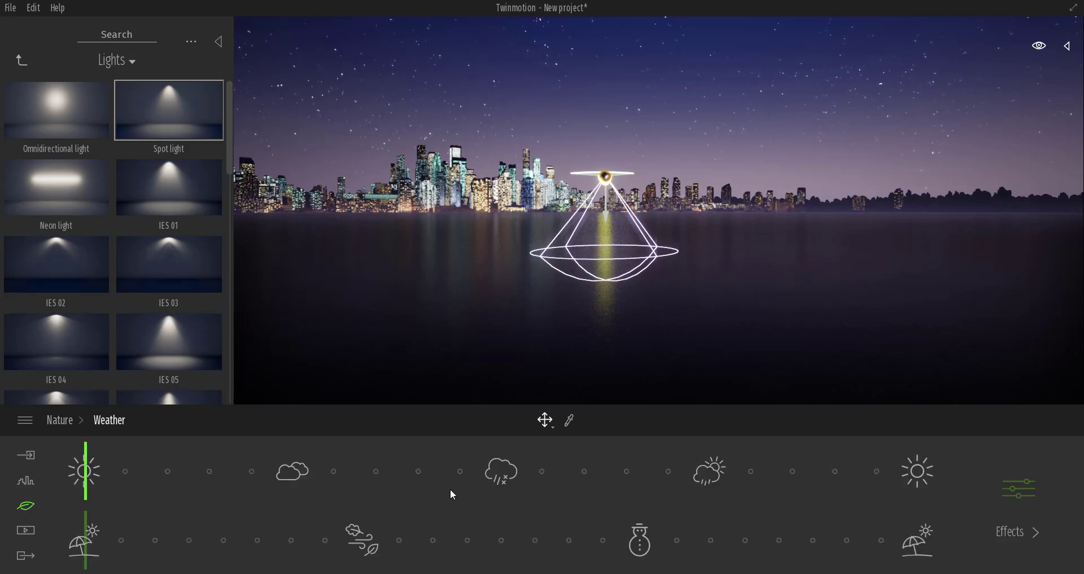
left_click(1016, 494)
left_click_drag(726, 540, 679, 306)
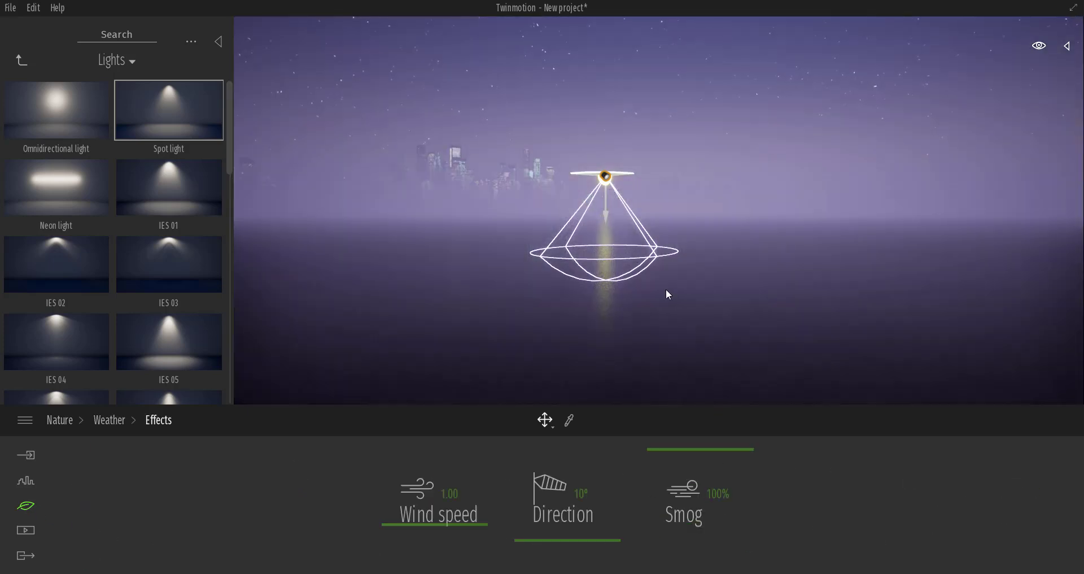
scroll(534, 219, "up", 8)
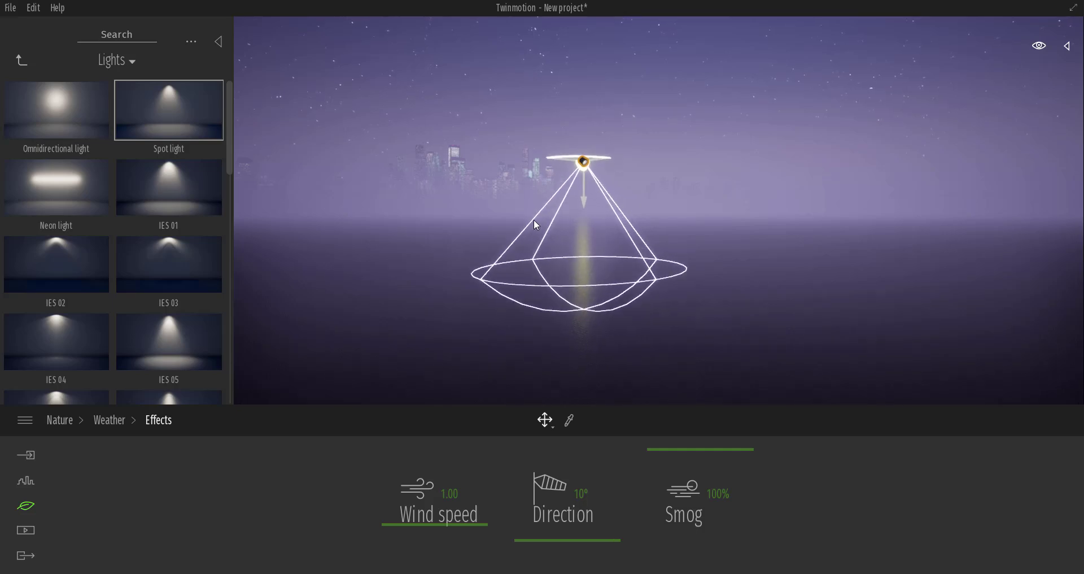
scroll(534, 219, "up", 2)
middle_click_drag(534, 219, 588, 219)
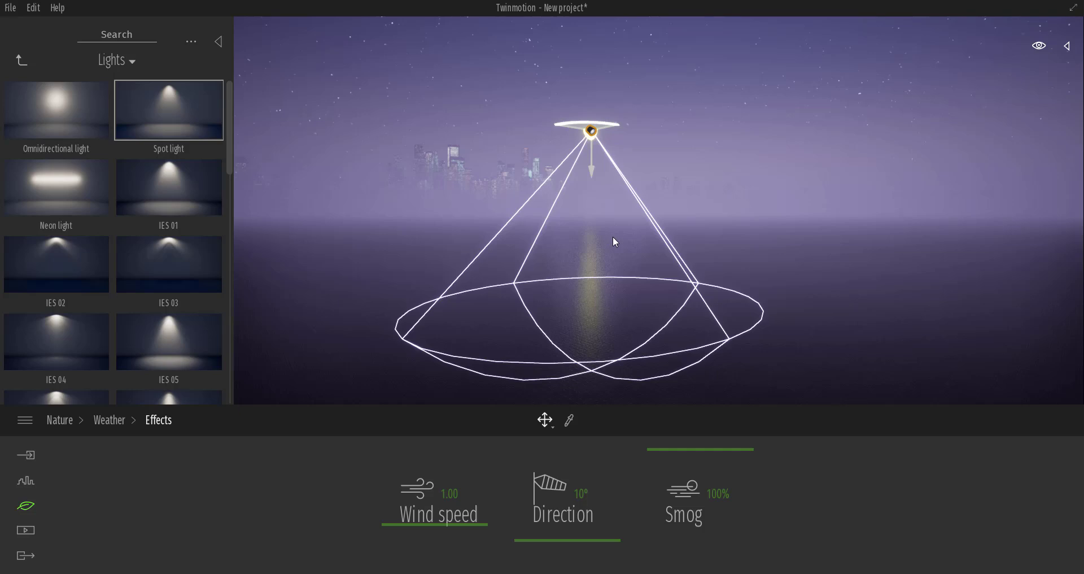
Find the particle objects in the library and place a Small fog bank on the ground beneath the spot light.
left_click(21, 60)
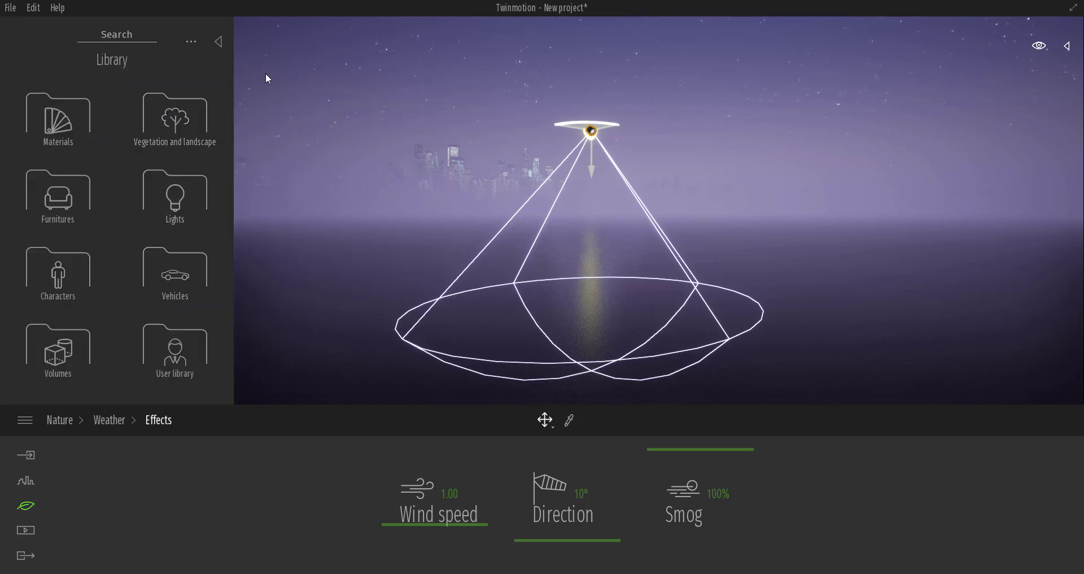
left_click(58, 195)
left_click(84, 284)
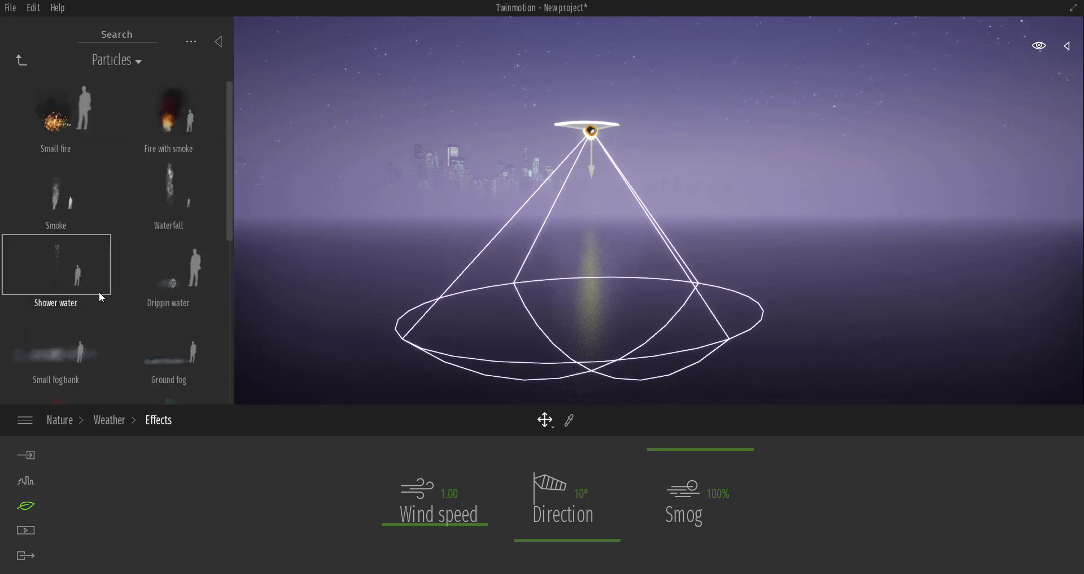
scroll(140, 228, "down", 2)
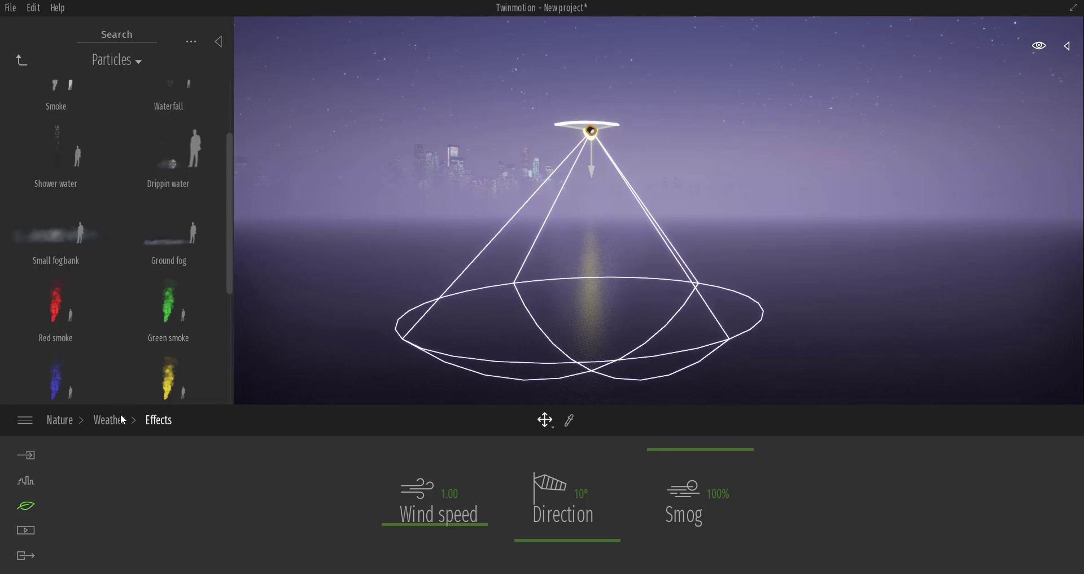
left_click_drag(56, 238, 607, 337)
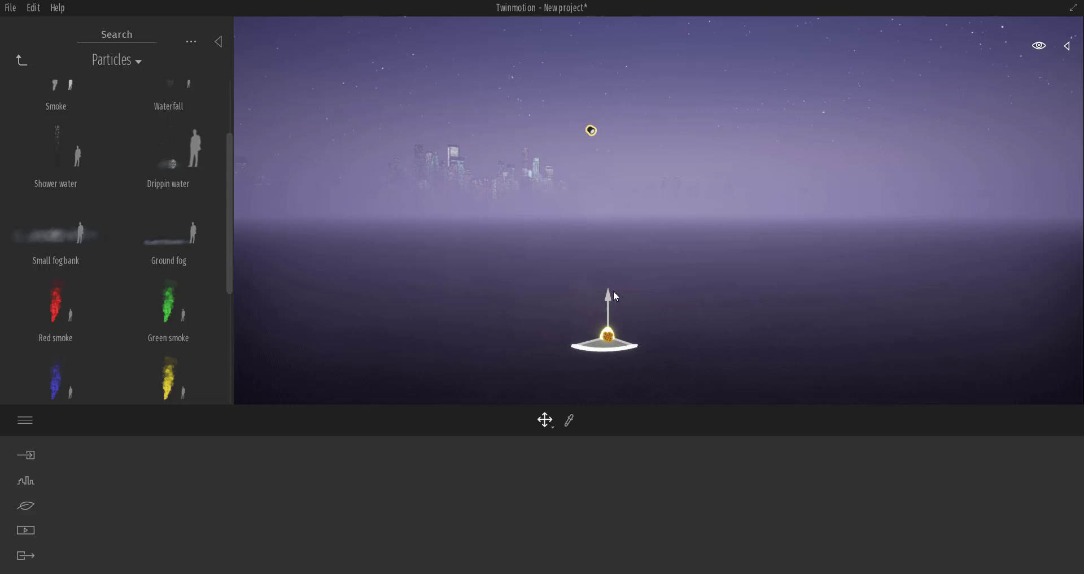
Raise the fog bank into the spot light's beam and examine the lit fog up close.
left_click_drag(609, 305, 676, 240)
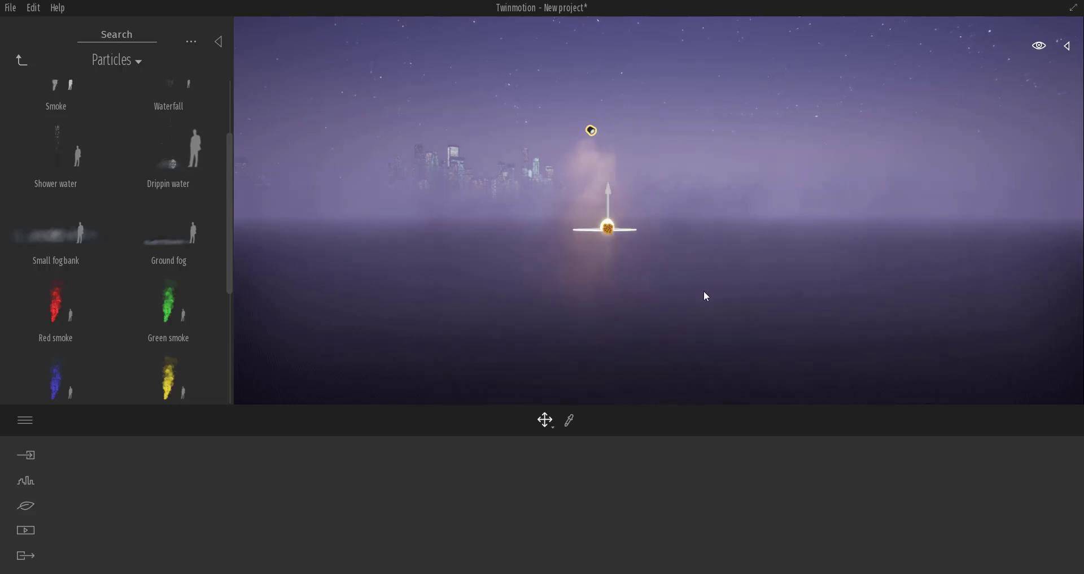
scroll(126, 331, "down", 5)
scroll(128, 332, "up", 2)
scroll(146, 344, "up", 3)
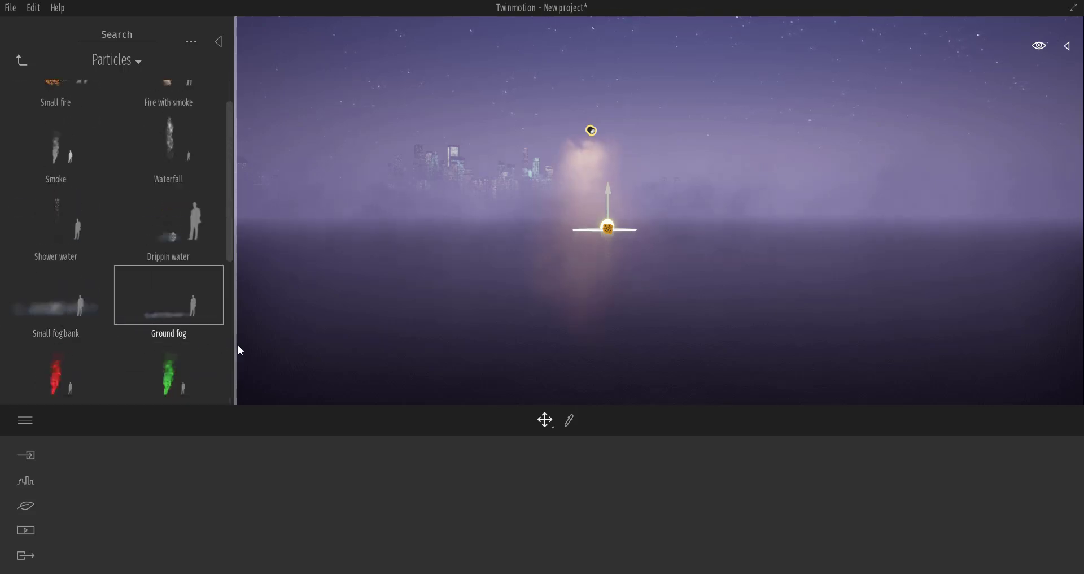
scroll(615, 197, "up", 4)
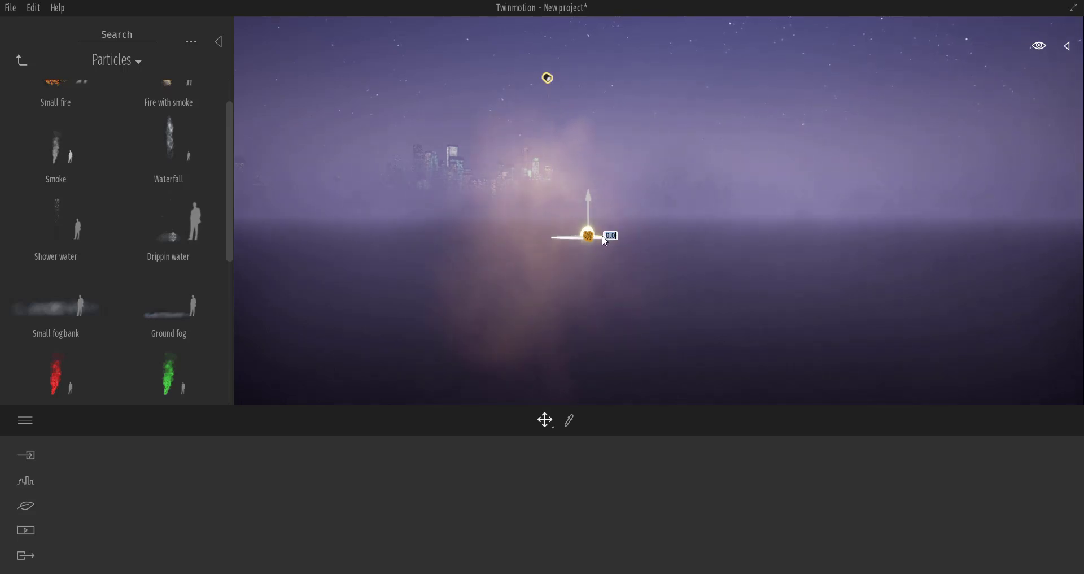
mouse_move(589, 199)
left_mouse_down()
mouse_move(584, 171)
mouse_move(587, 180)
left_mouse_up()
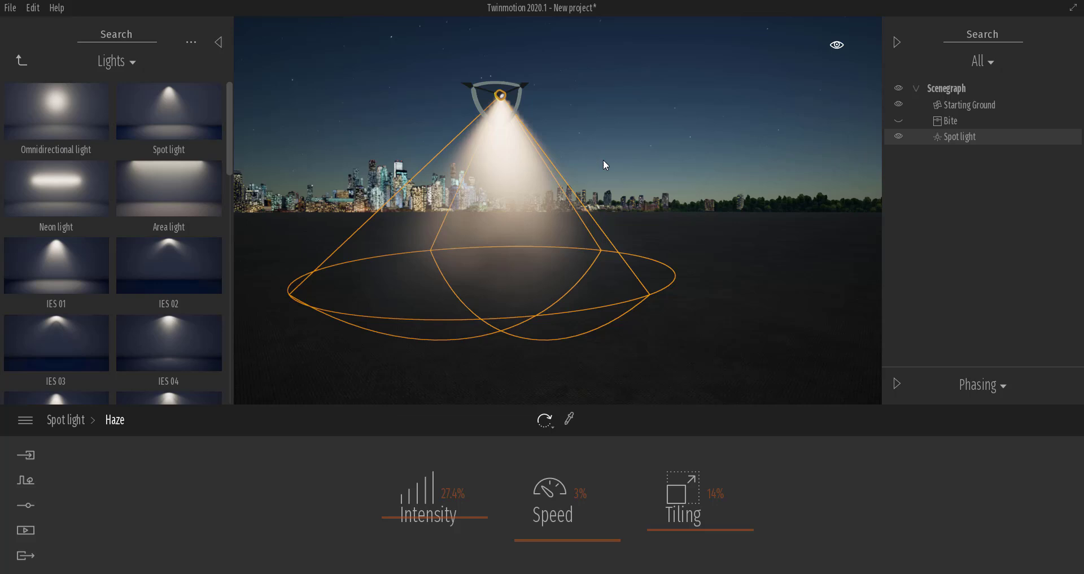
Switch back to Twinmotion 2020.1 and set the spot light's haze intensity to 37.1%.
key("d")
key("a")
key("w")
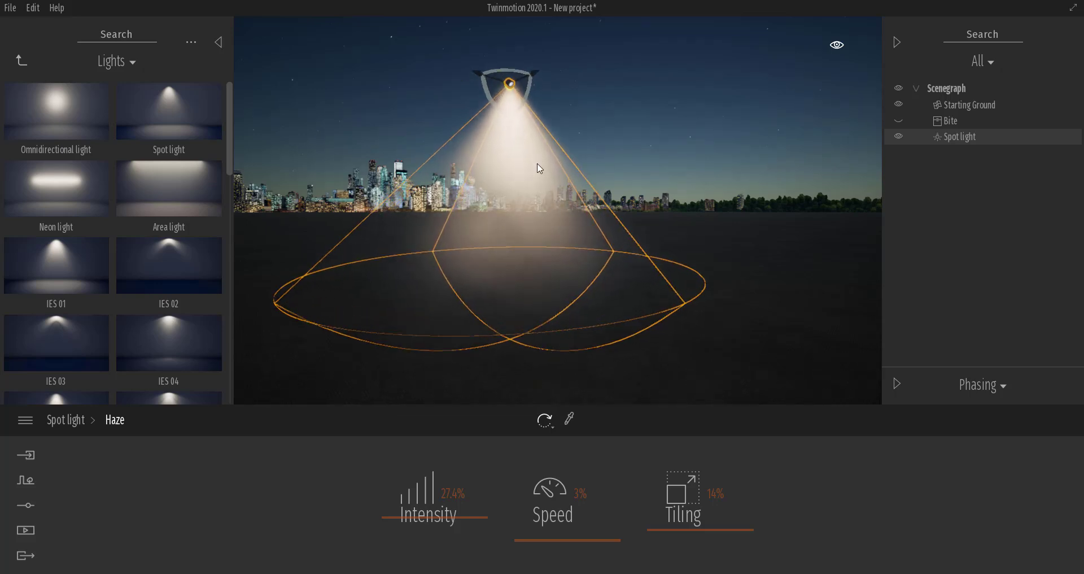
left_click_drag(436, 525, 430, 483)
mouse_move(441, 493)
left_mouse_down()
mouse_move(446, 561)
mouse_move(453, 508)
left_mouse_up()
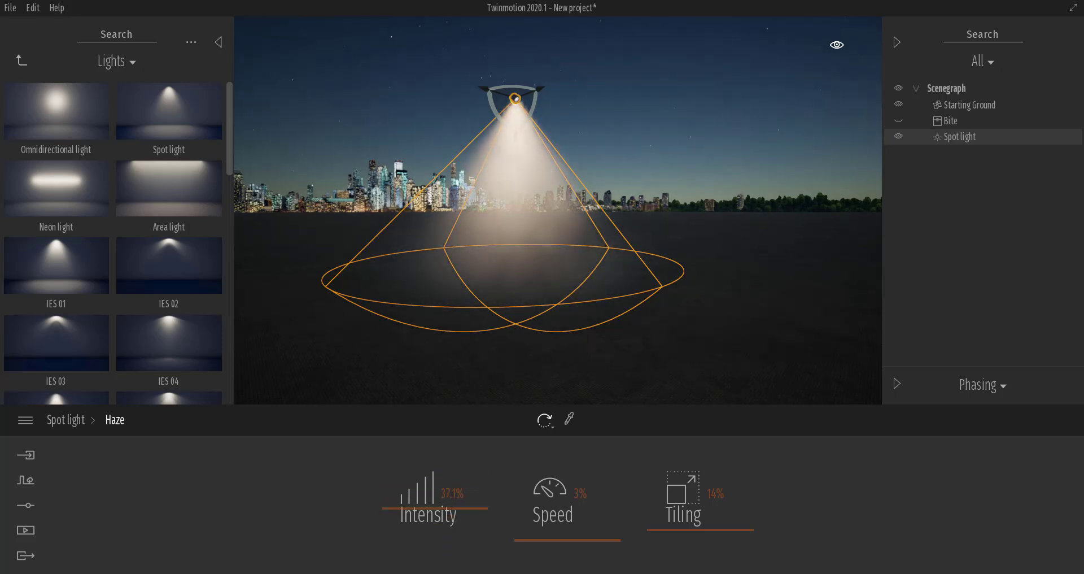
Set the spot light's haze speed to 100% and tiling to 72%, and examine the moving haze in the cone.
left_click_drag(605, 514, 586, 432)
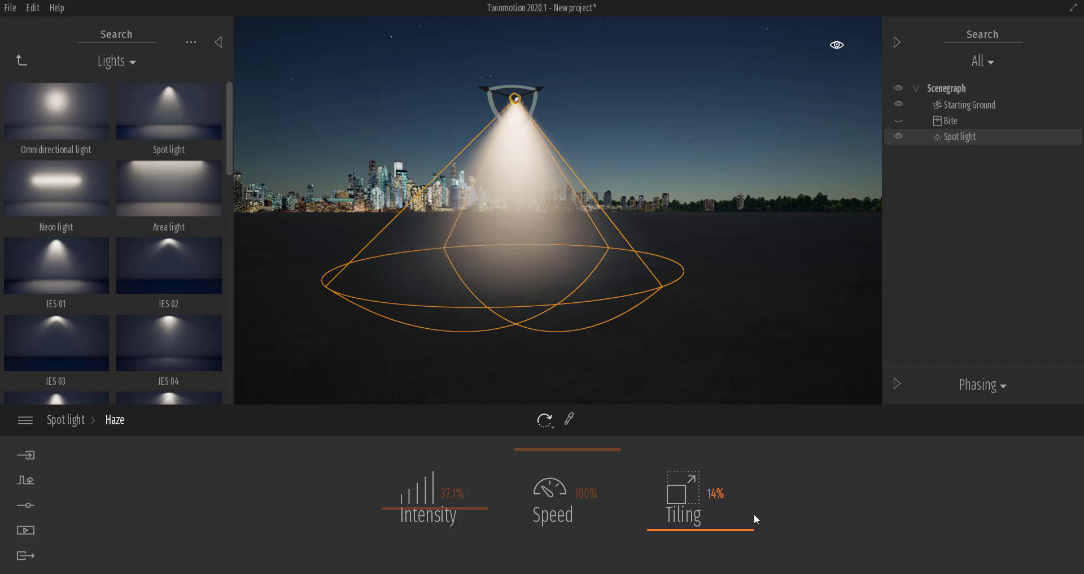
scroll(523, 252, "up", 3)
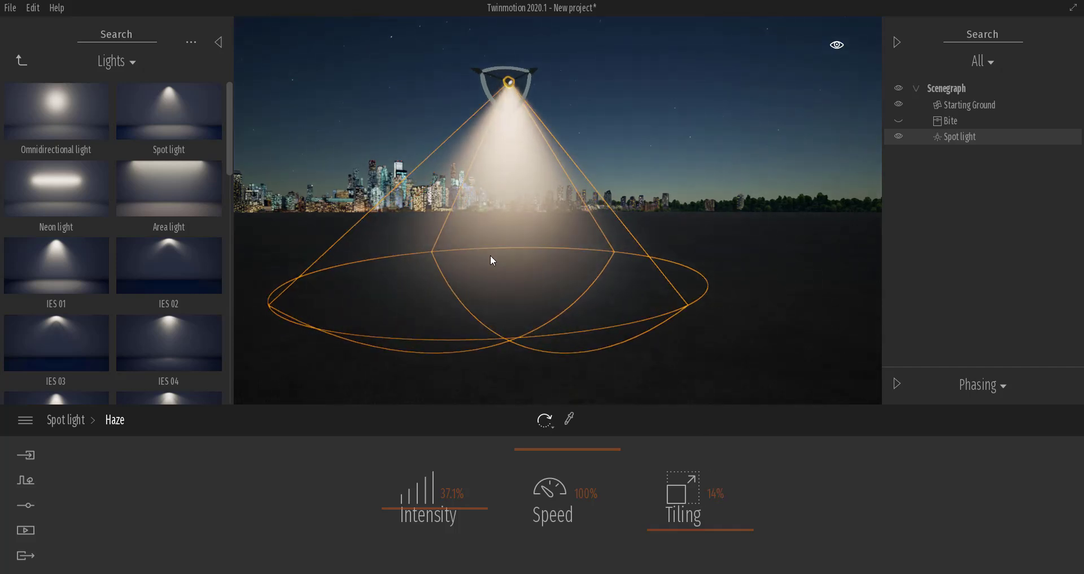
left_click_drag(699, 527, 697, 455)
scroll(425, 188, "up", 2)
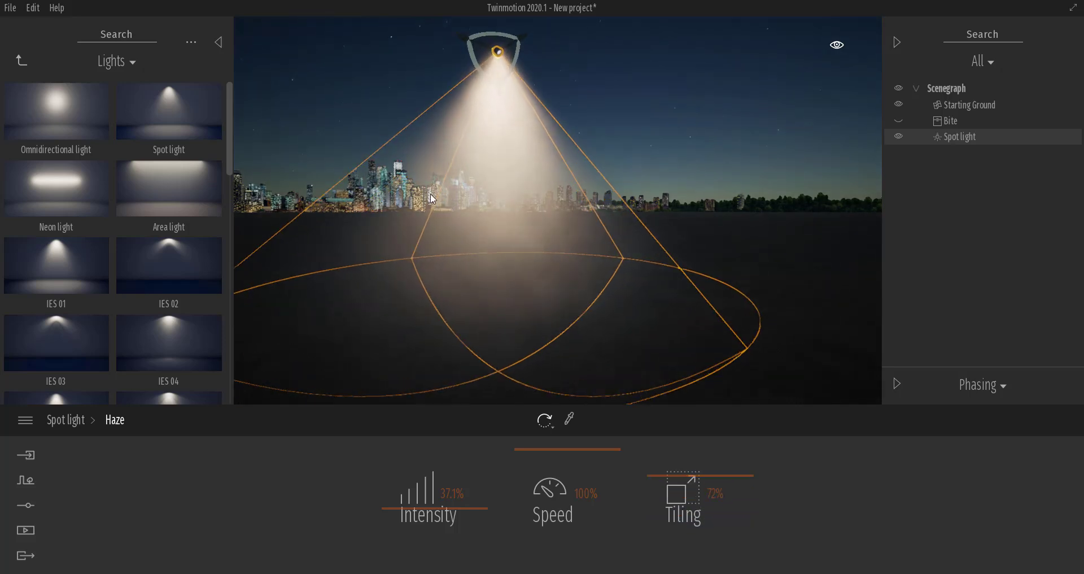
middle_click_drag(455, 203, 662, 100)
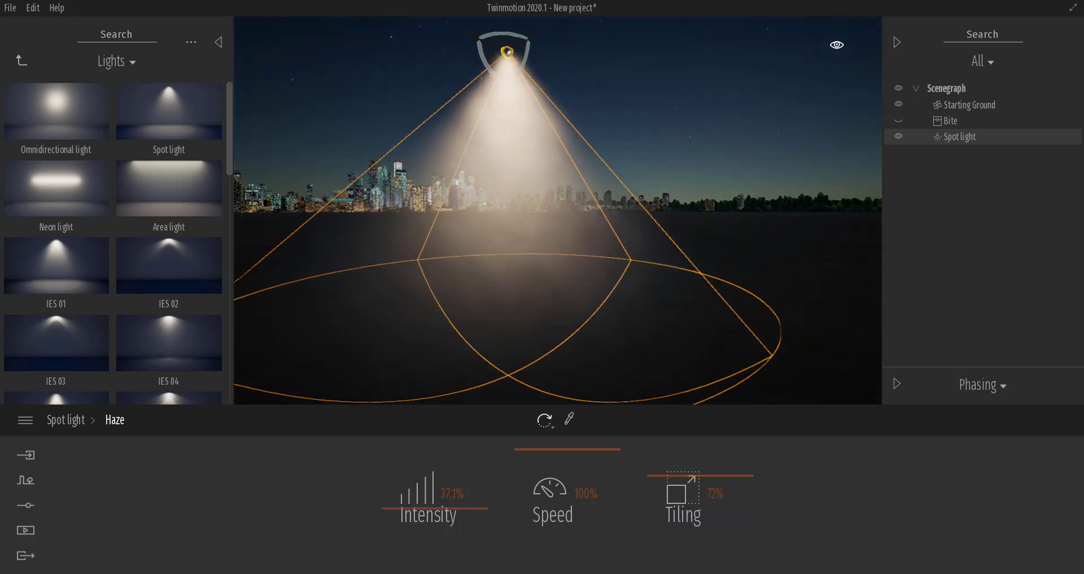
left_click(664, 106)
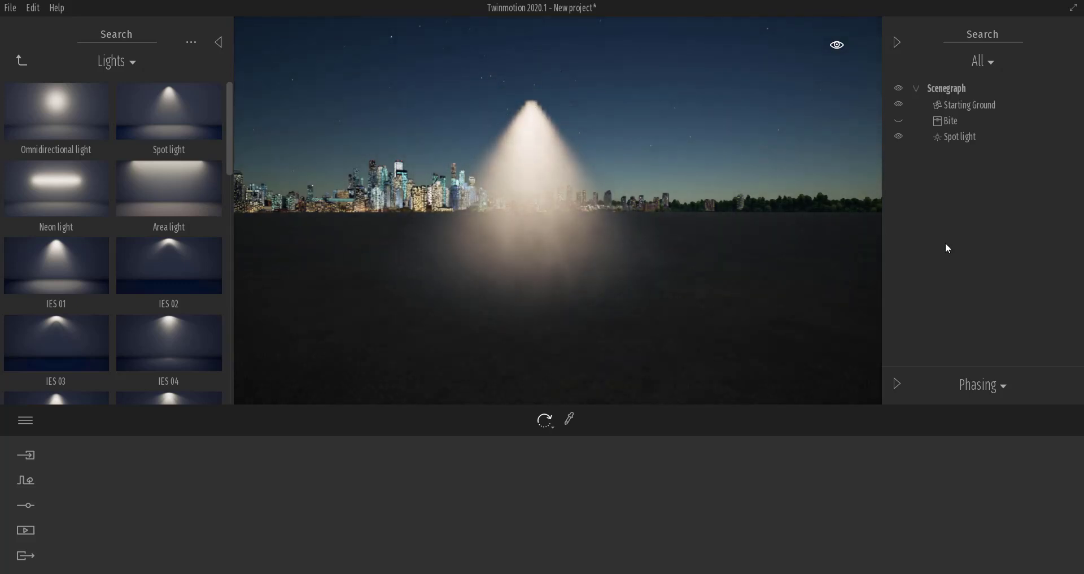
Place an Area light near the horizon beside the spot light.
left_click(955, 137)
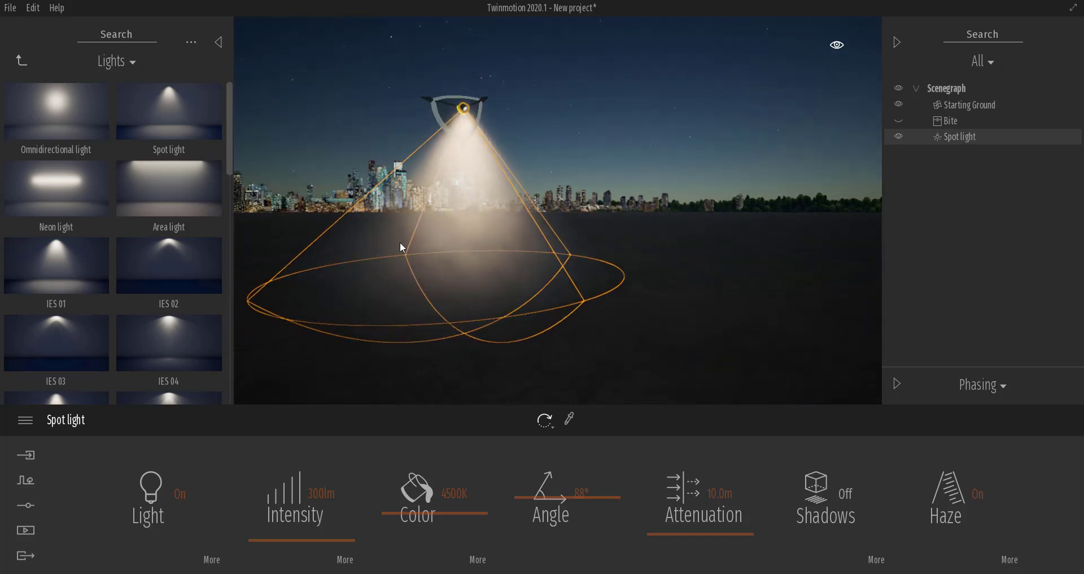
left_click_drag(157, 187, 709, 208)
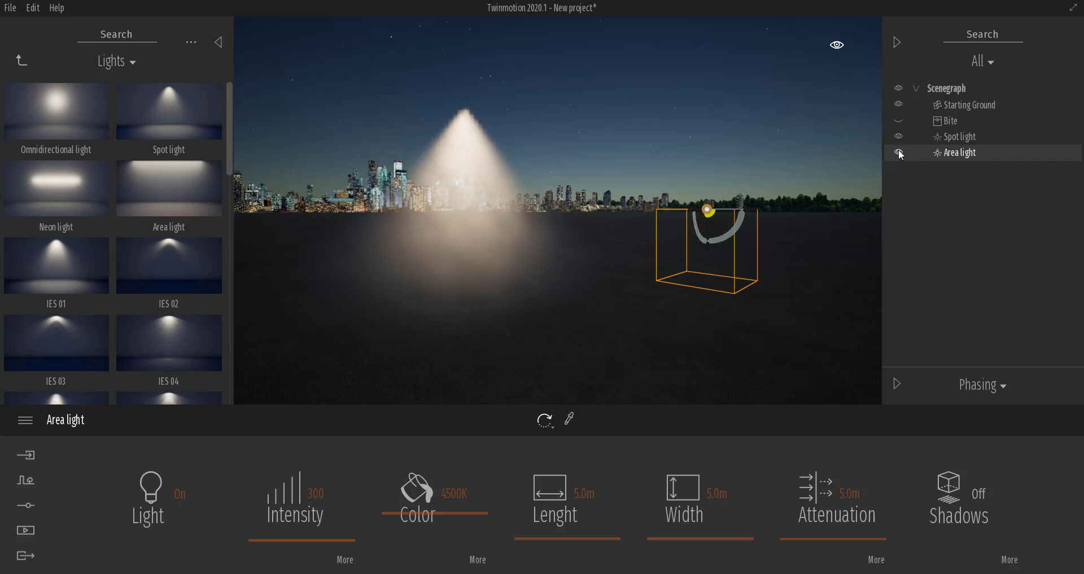
Place an Omnidirectional light near the spot light, raise it above the horizon and turn on its haze.
left_click(55, 115)
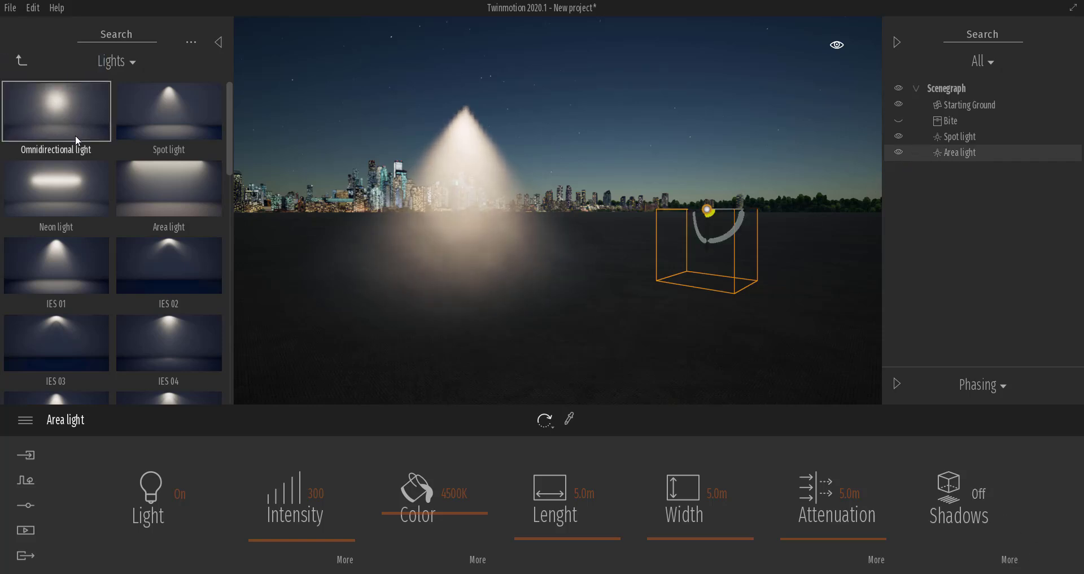
left_click_drag(48, 102, 582, 342)
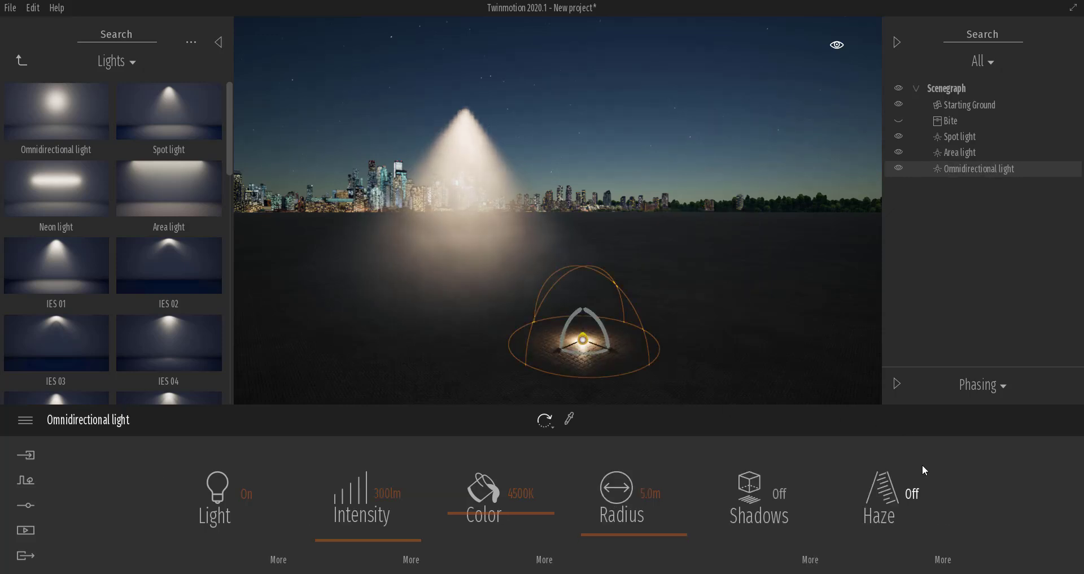
left_click_drag(589, 300, 589, 100)
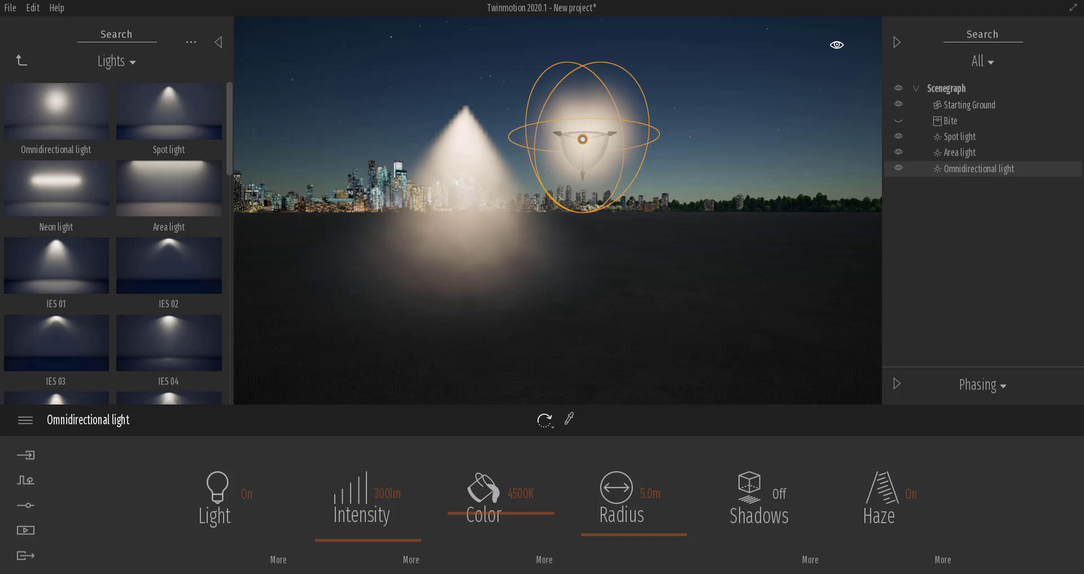
Try haze speed 61% and tiling 100% on the omnidirectional light, and delete the light.
left_click(943, 559)
left_click_drag(531, 539, 534, 429)
left_click_drag(711, 551, 720, 428)
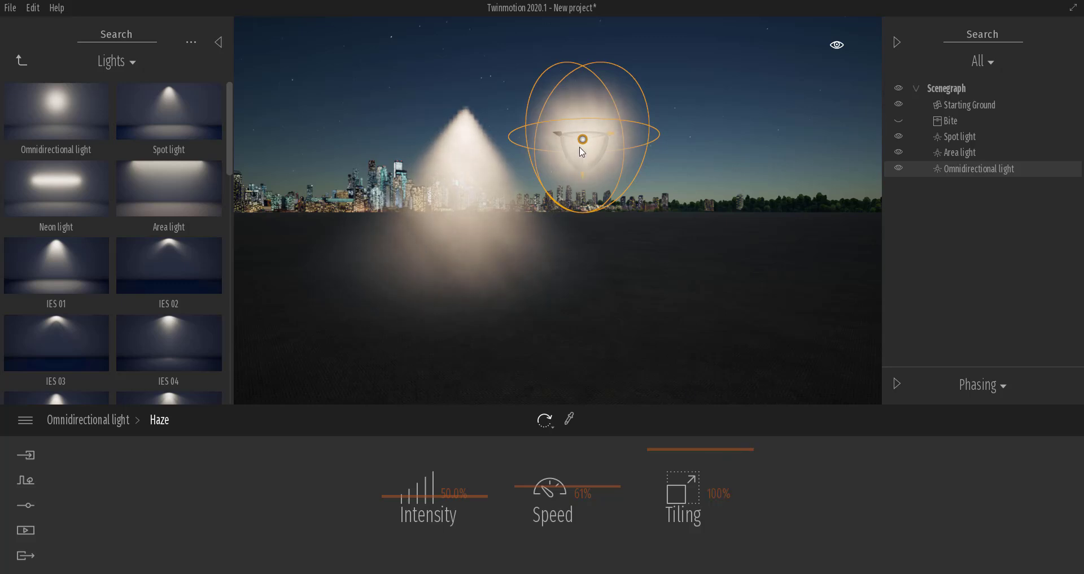
key("Delete")
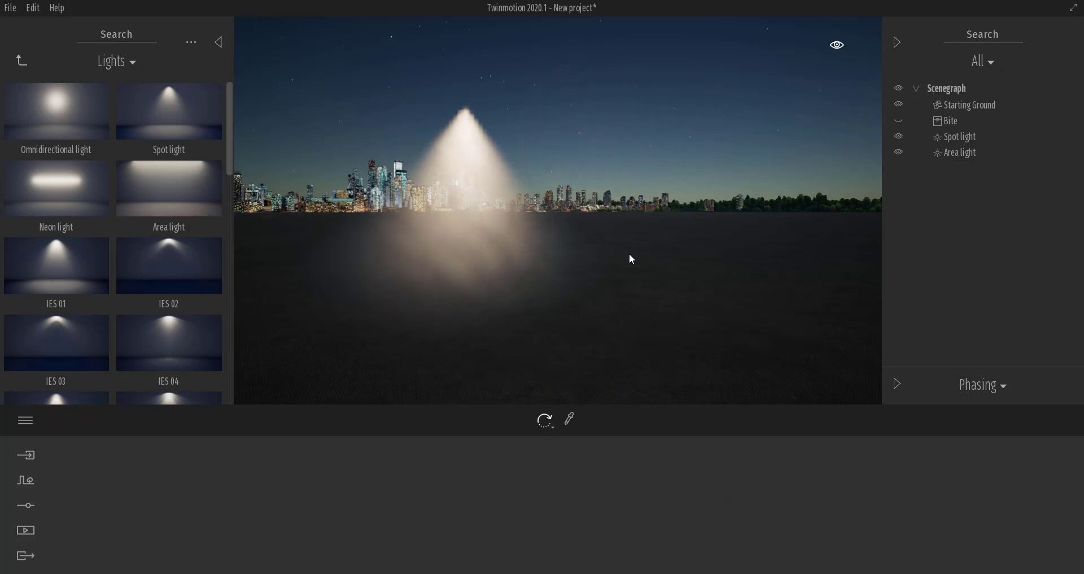
Place a Chamfer Box primitive on the ground and position it below the spot light's cone.
left_click(957, 141)
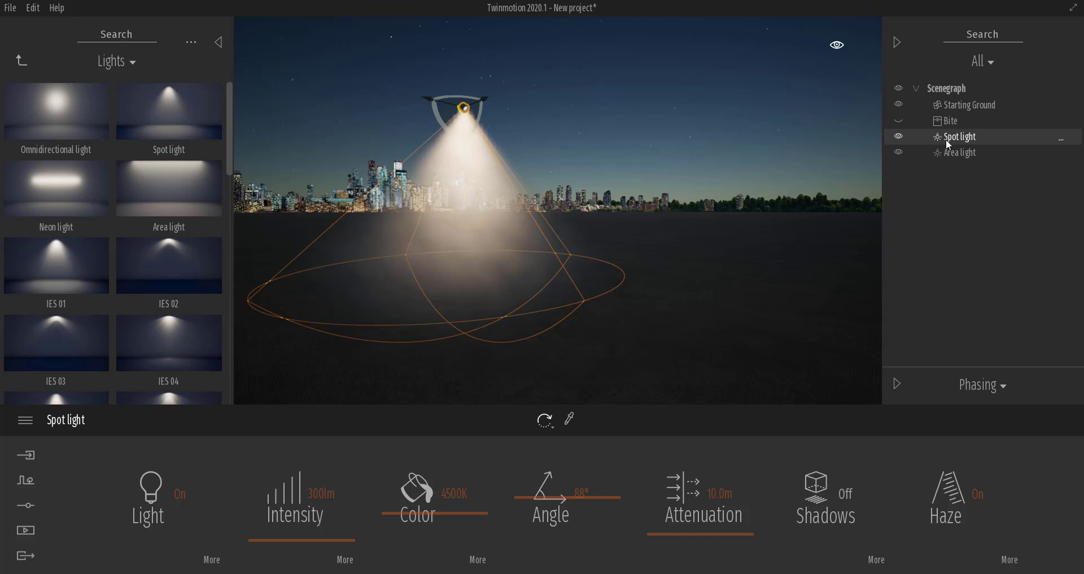
left_click(19, 62)
left_click(70, 216)
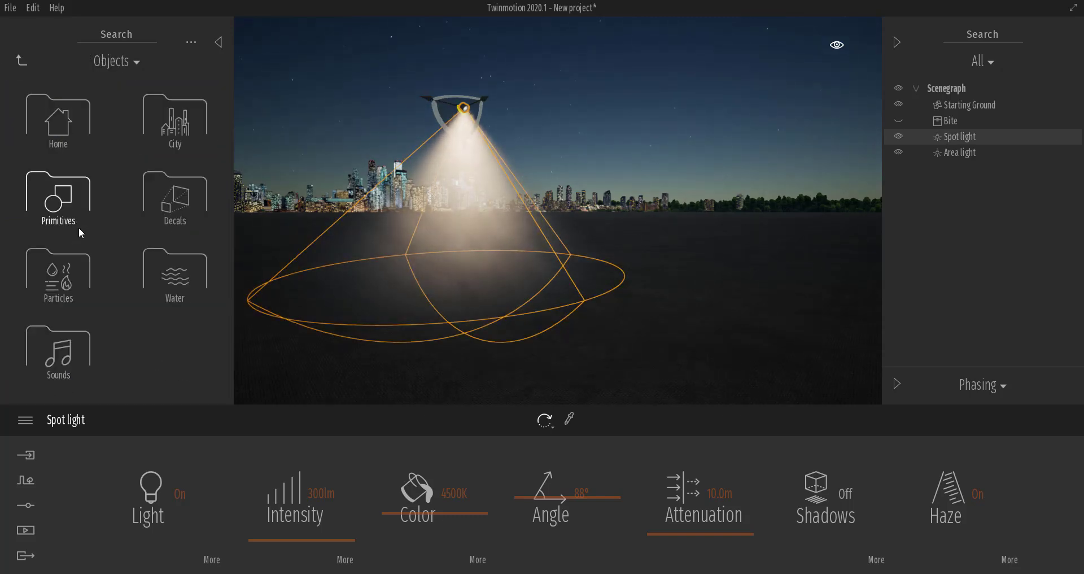
left_click(56, 201)
left_click_drag(57, 201, 442, 307)
left_click_drag(175, 189, 99, 275)
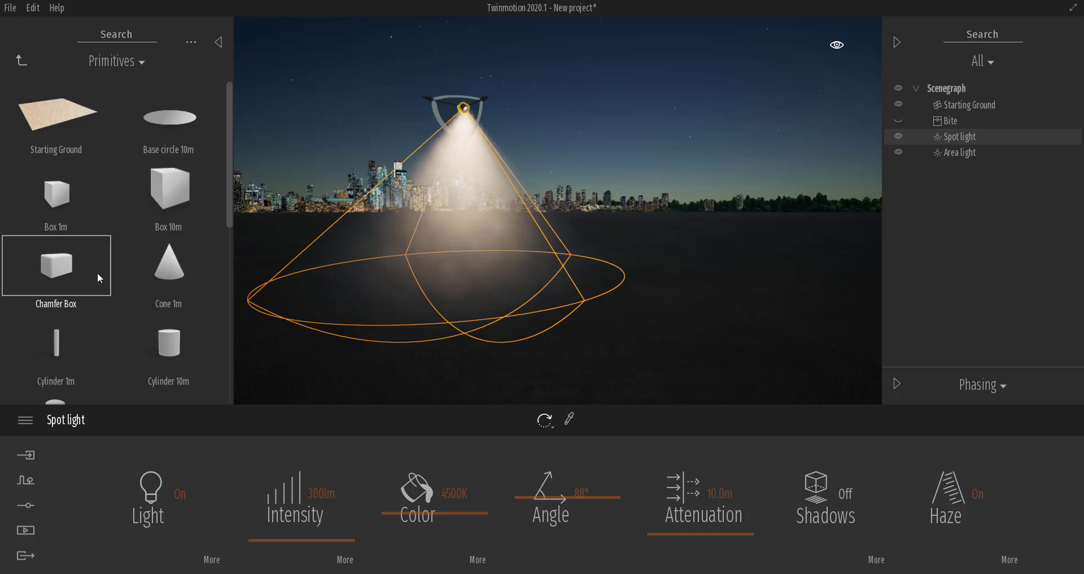
scroll(98, 263, "down", 2)
left_click_drag(507, 297, 429, 298)
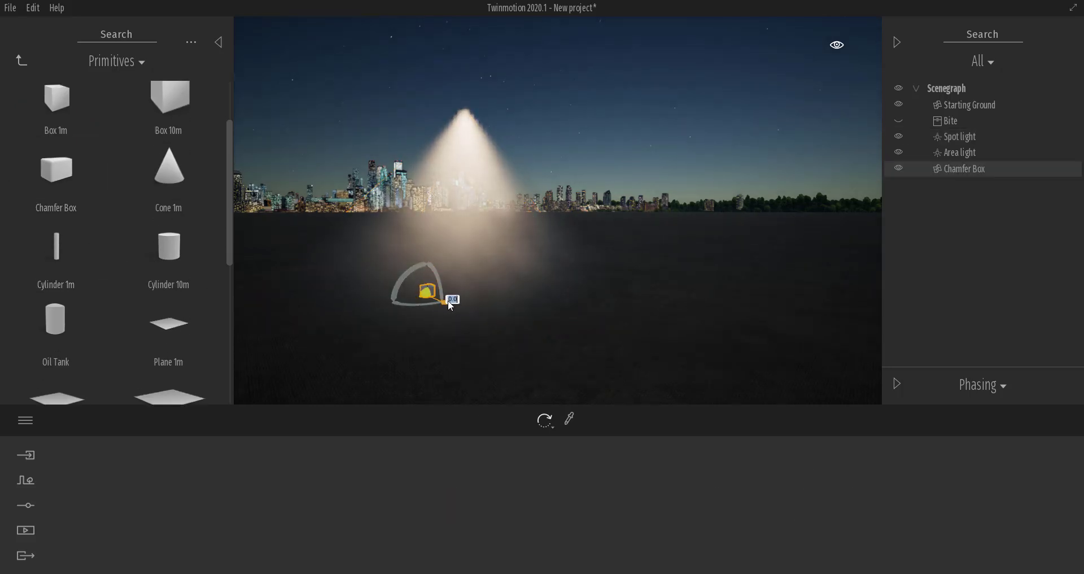
Scale the Chamfer Box up uniformly to several times its size.
left_click(544, 420)
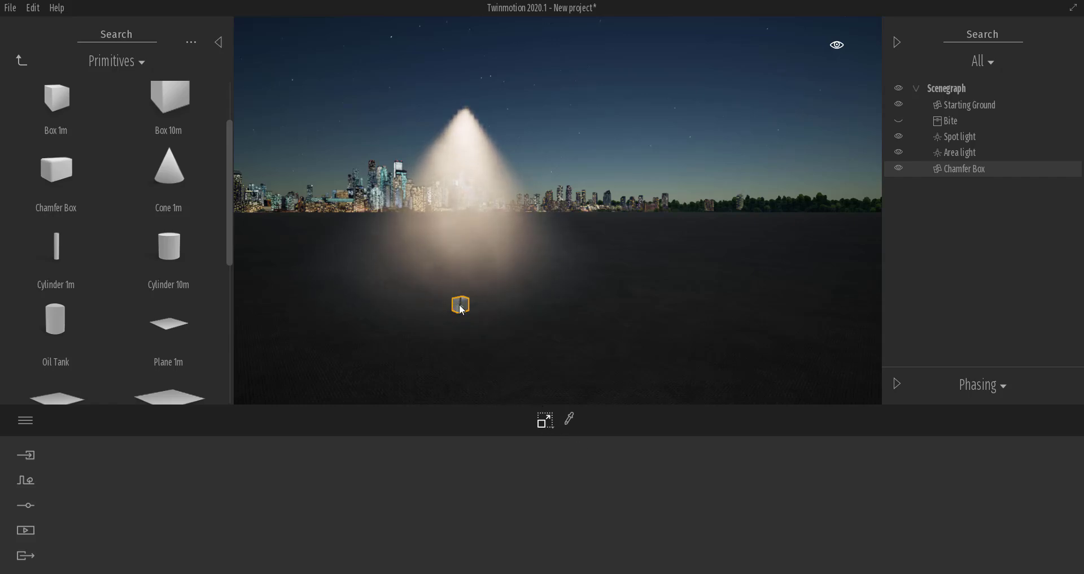
left_click_drag(461, 311, 781, 174)
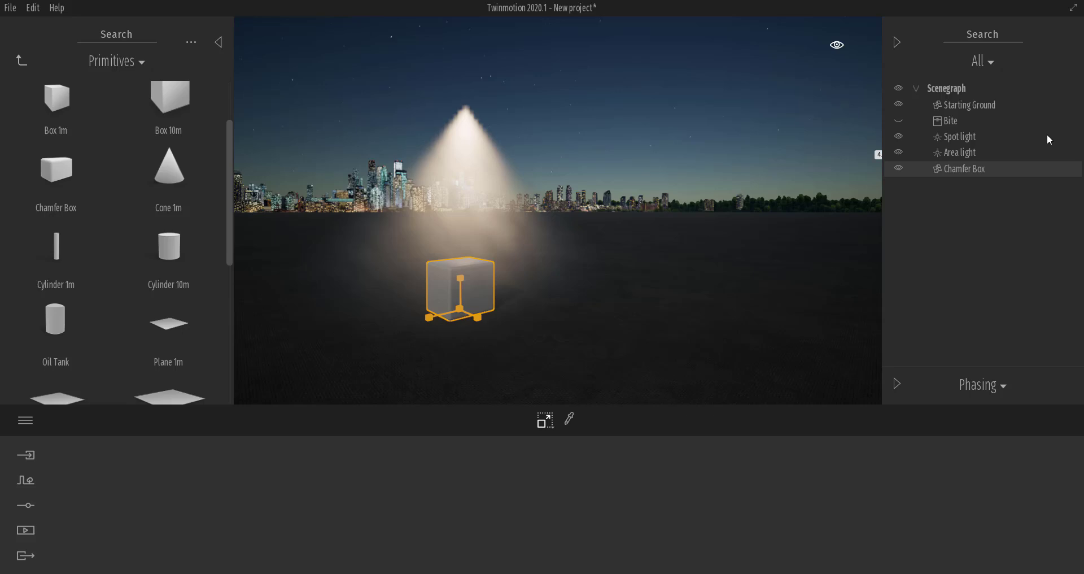
right_click_drag(781, 174, 703, 176)
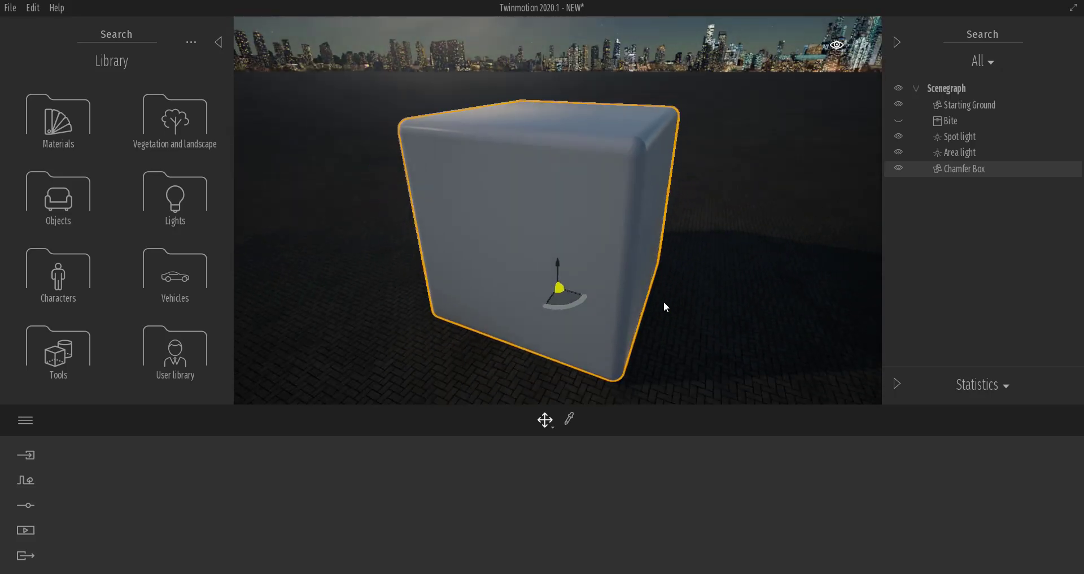
Set the spot light's angle to 100° and attenuation to 17.6 m, and turn on its shadows.
scroll(578, 283, "down", 5)
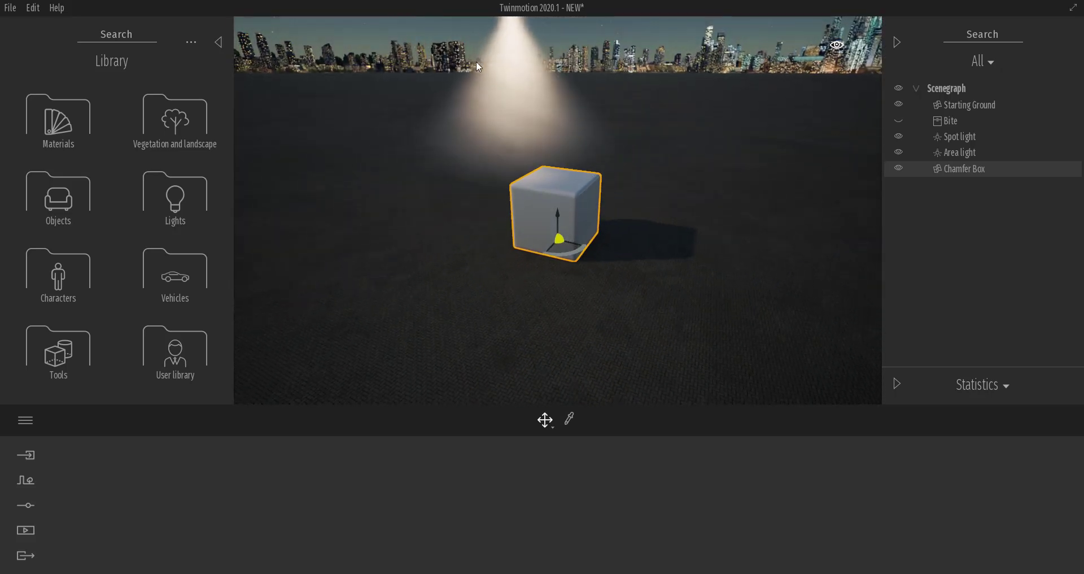
left_click(954, 136)
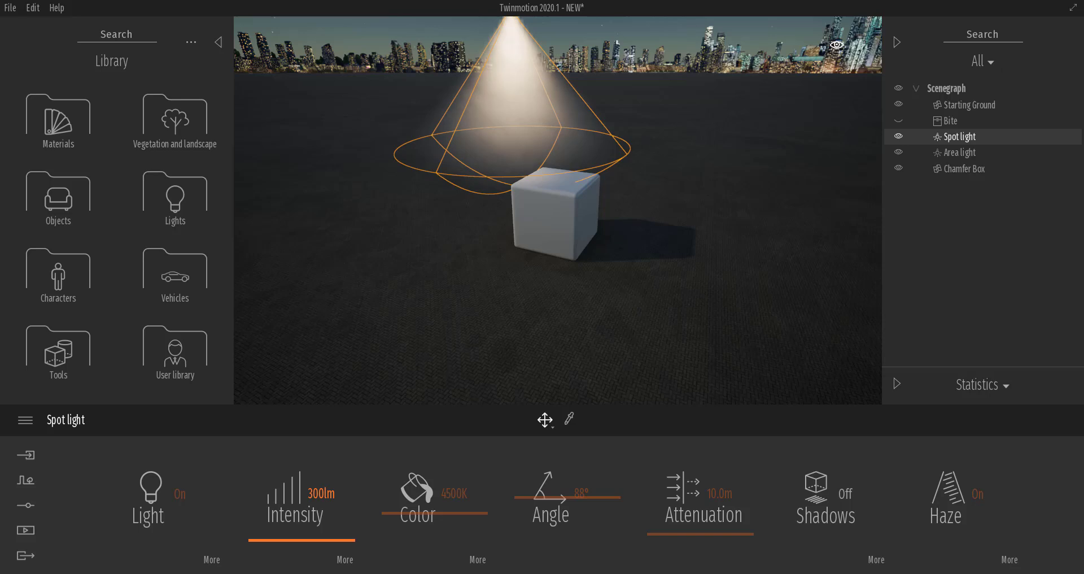
left_click_drag(564, 496, 556, 490)
left_click_drag(685, 543, 676, 524)
middle_click_drag(542, 249, 675, 233, "shift")
left_click(847, 494)
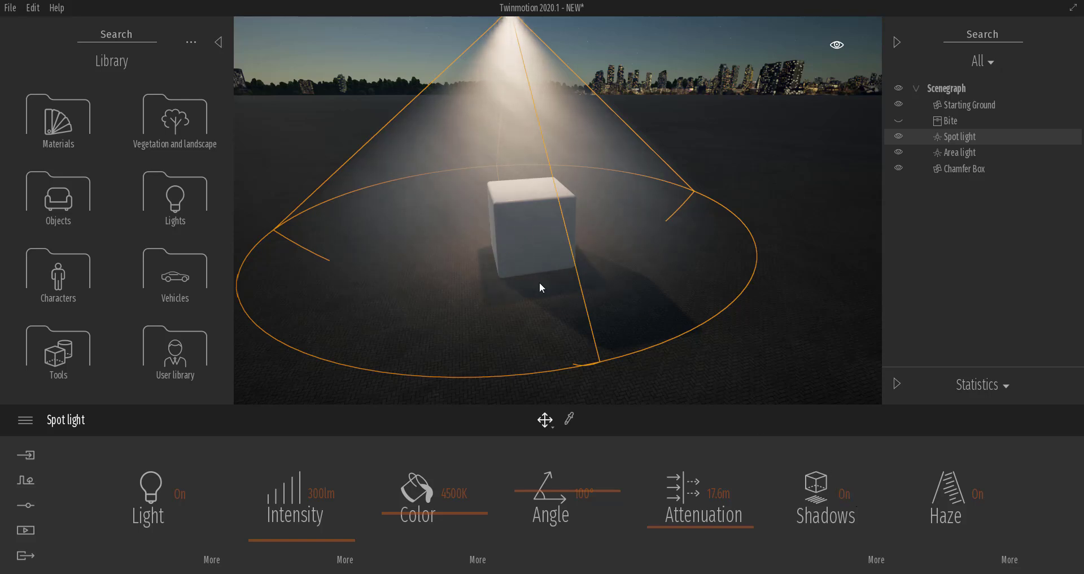
Hide the Area light, enable volumetric shadows for the spot light and examine the beam around the box.
left_click(897, 152)
left_click(875, 560)
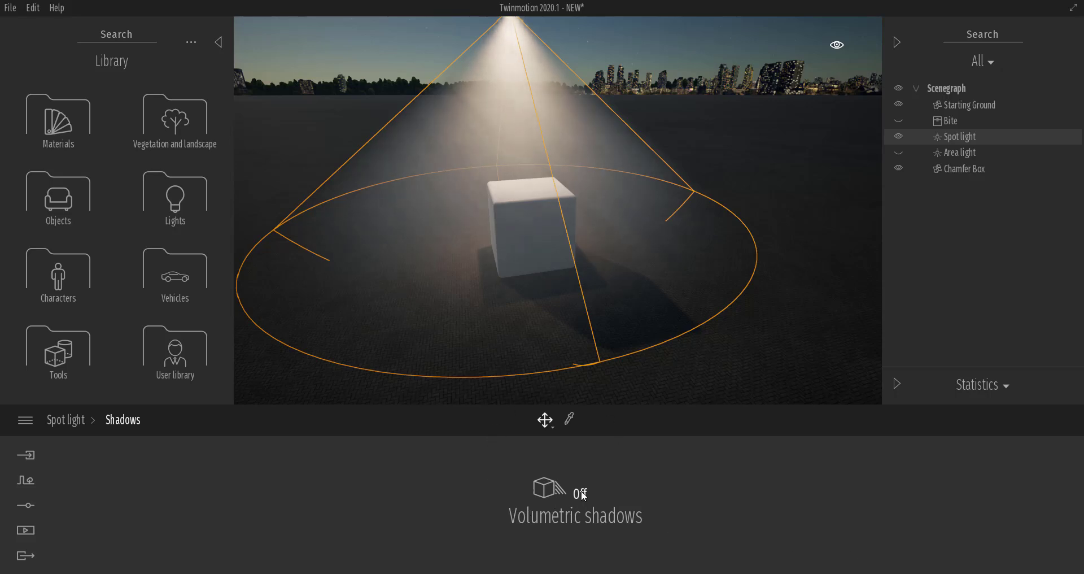
middle_click_drag(513, 270, 598, 221)
scroll(602, 233, "up", 3)
scroll(603, 234, "up", 5)
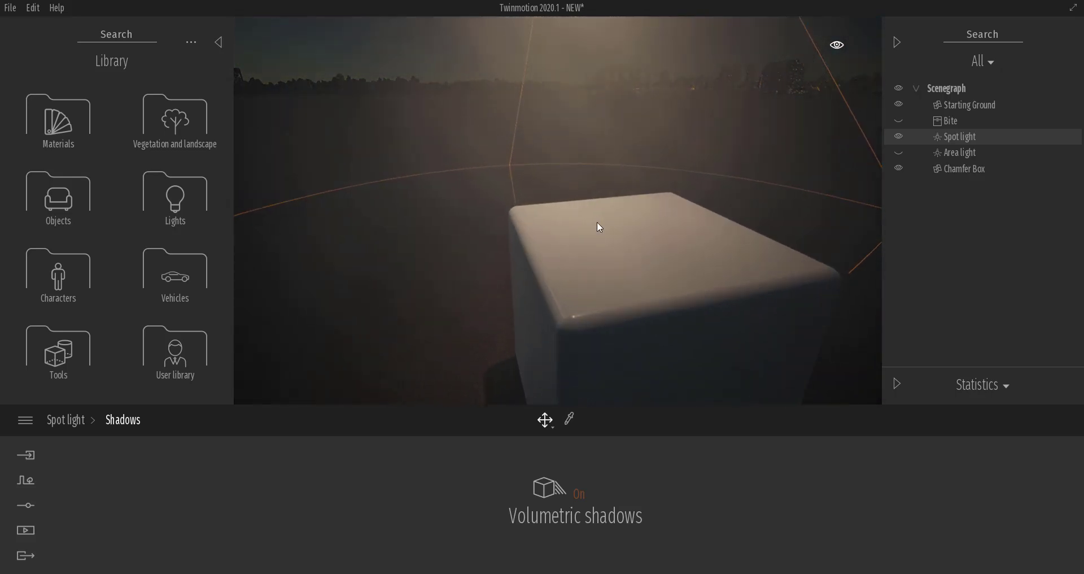
scroll(598, 221, "up", 2)
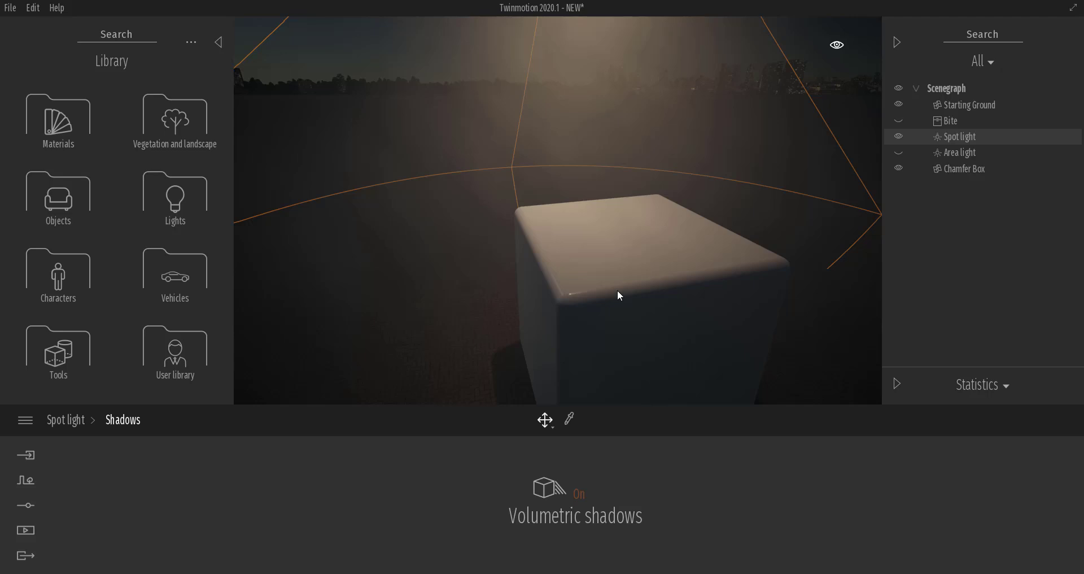
Hide the spot light and delete the Chamfer Box from the scene.
middle_click_drag(567, 289, 431, 308)
scroll(539, 265, "down", 6)
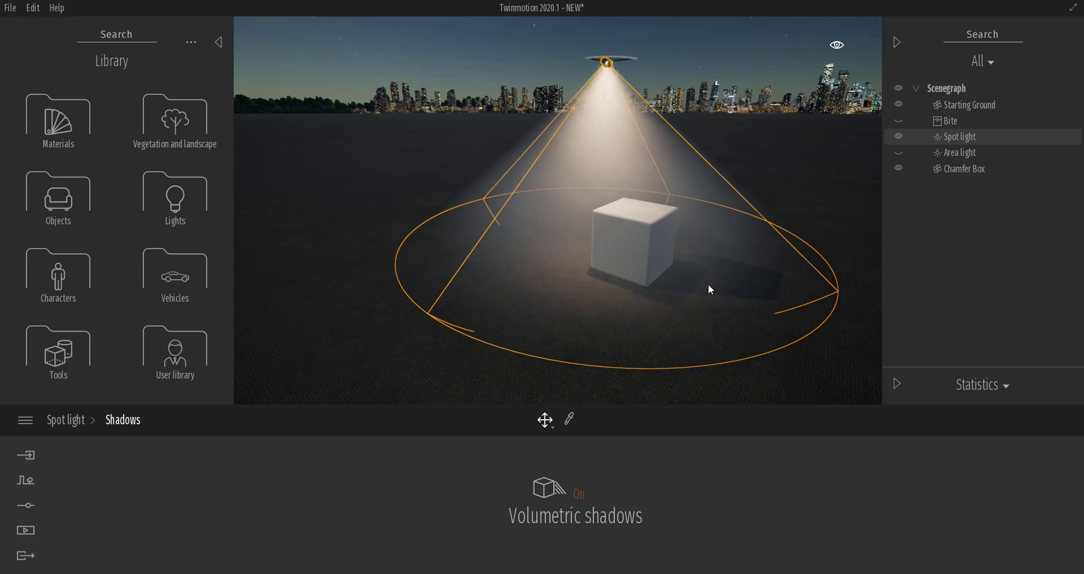
scroll(730, 215, "up", 2)
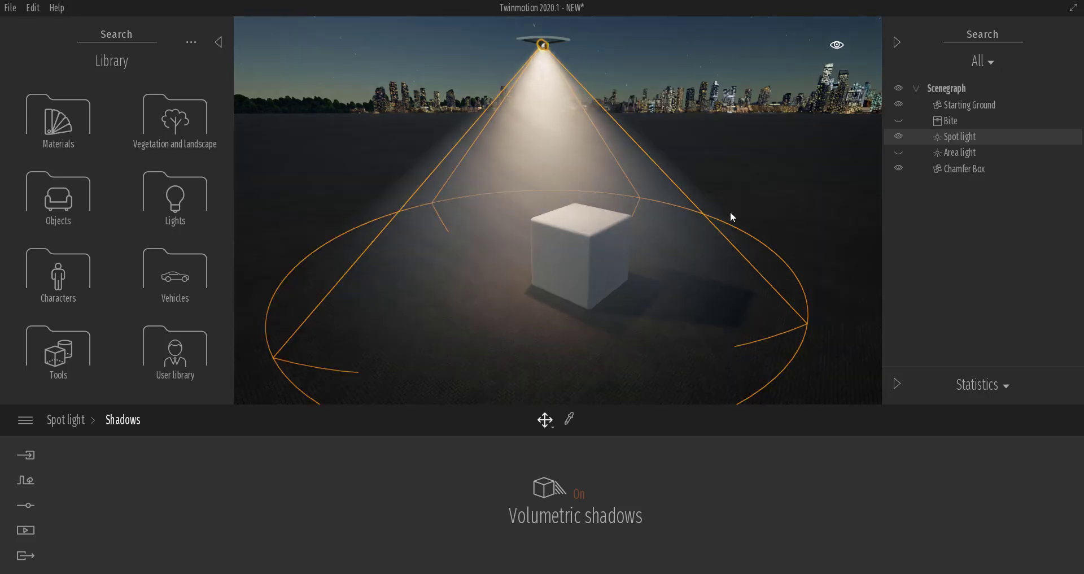
left_click(900, 136)
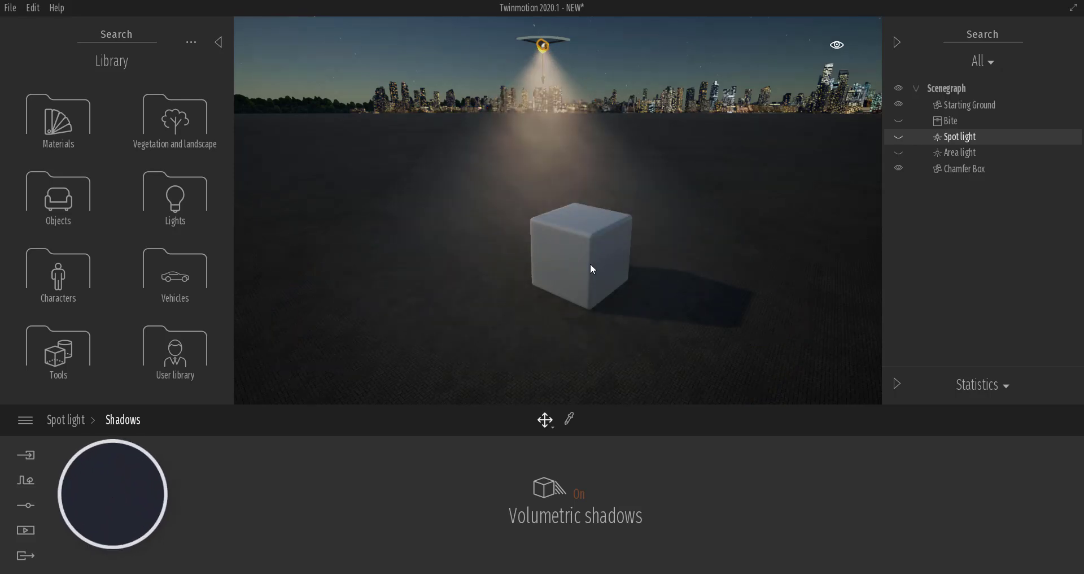
scroll(578, 265, "down", 2)
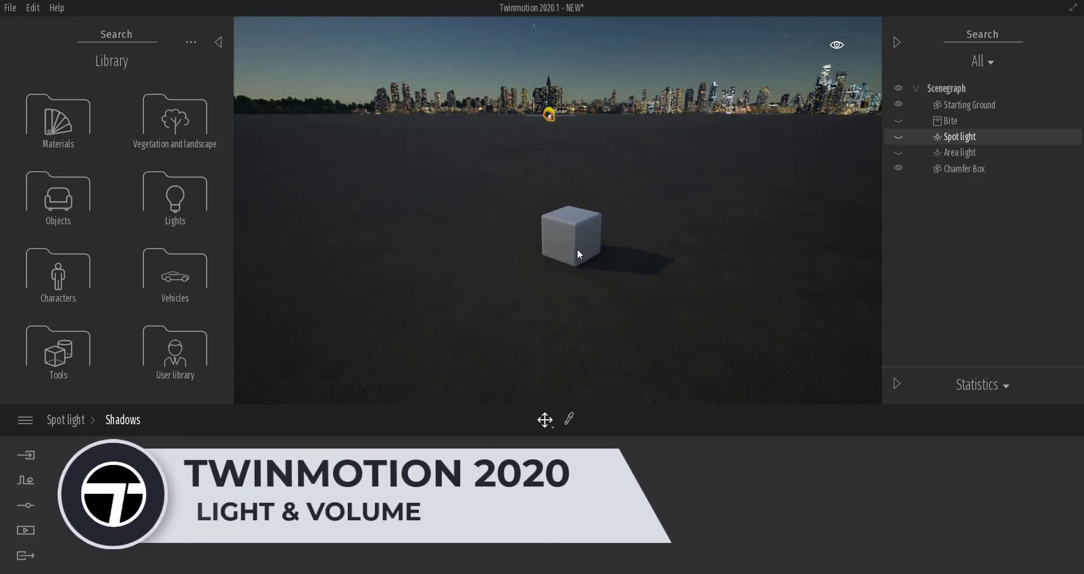
left_click(577, 248)
key("Delete")
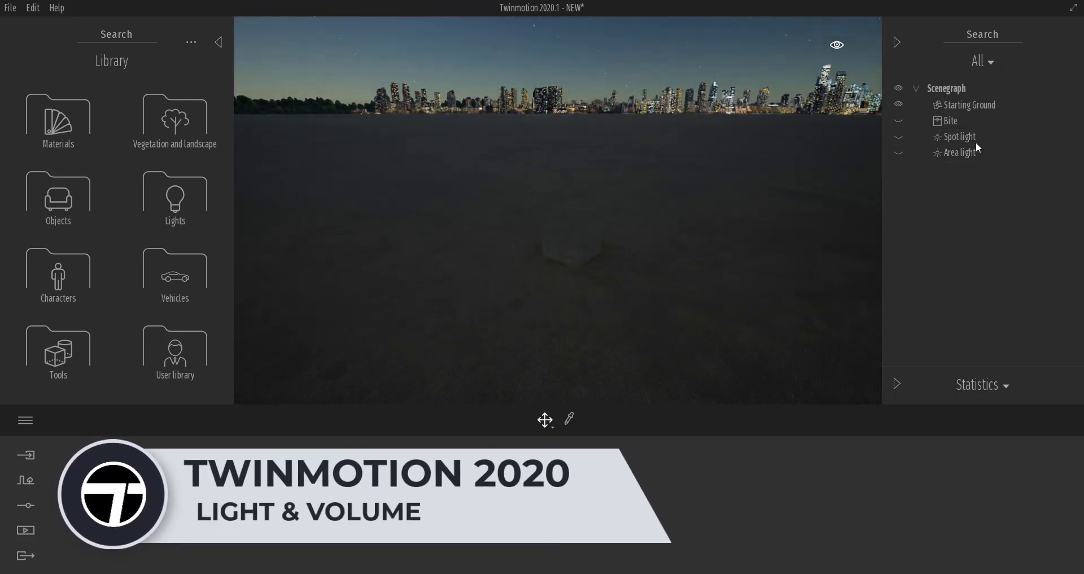
Select the hidden Bite street lamp and make it visible in the scene.
left_click(949, 122)
key("w")
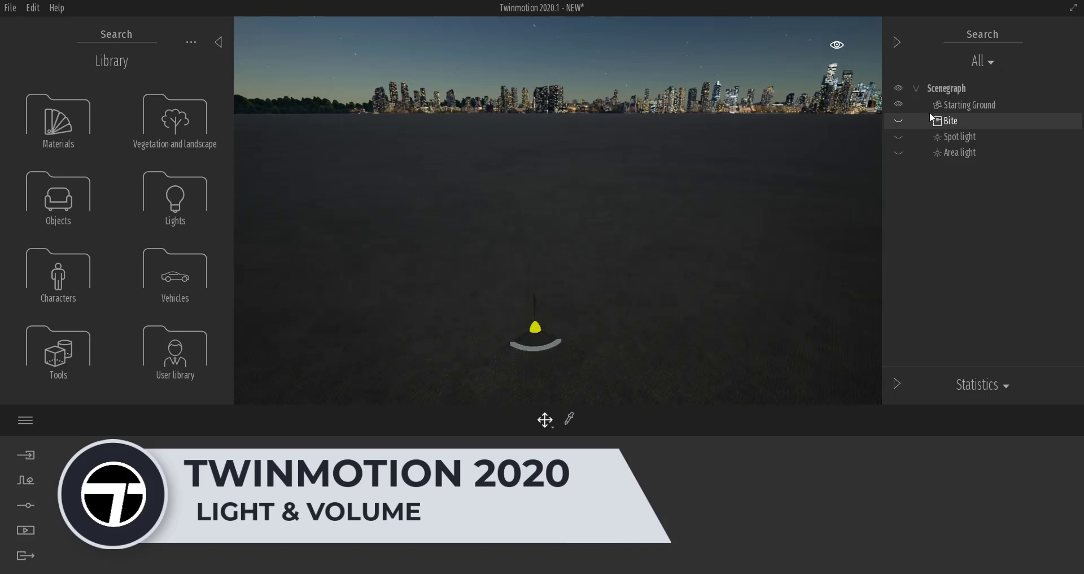
left_click(898, 121)
middle_click_drag(476, 347, 520, 328, "shift")
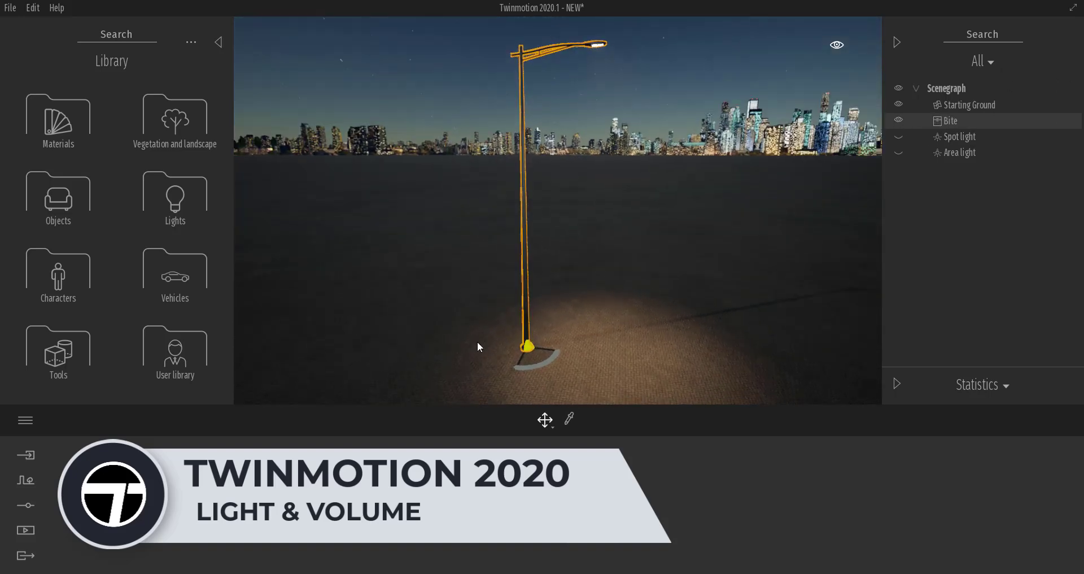
scroll(635, 310, "down", 2)
middle_click_drag(653, 273, 612, 251)
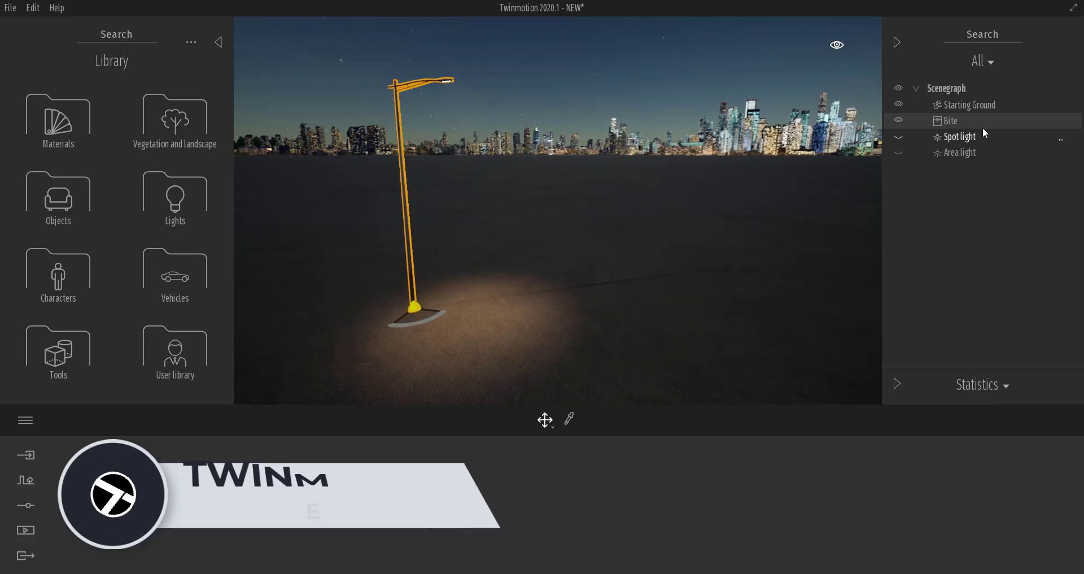
Make the Area light visible and set its length to 10 m and its width to 15.4 m.
left_click(898, 153)
left_click_drag(770, 171, 592, 180)
scroll(628, 196, "up", 4)
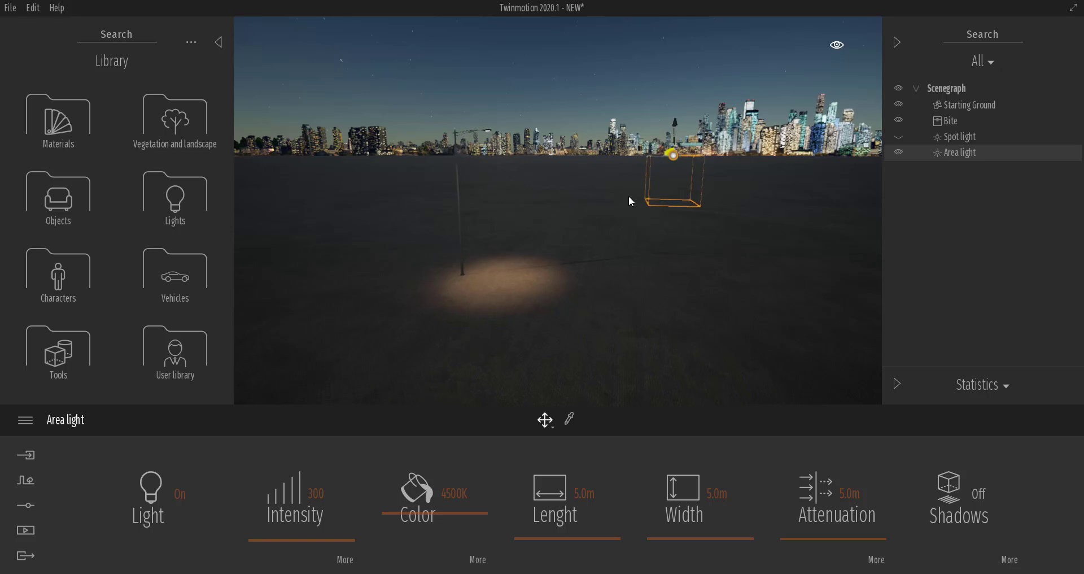
left_click_drag(591, 536, 591, 532)
left_click_drag(696, 537, 804, 530)
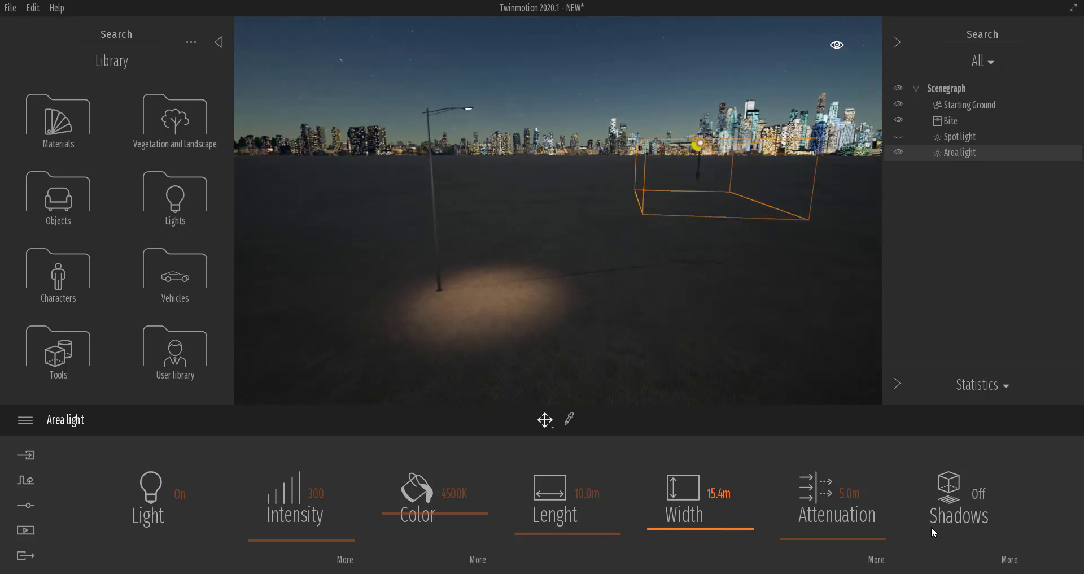
left_click(1008, 559)
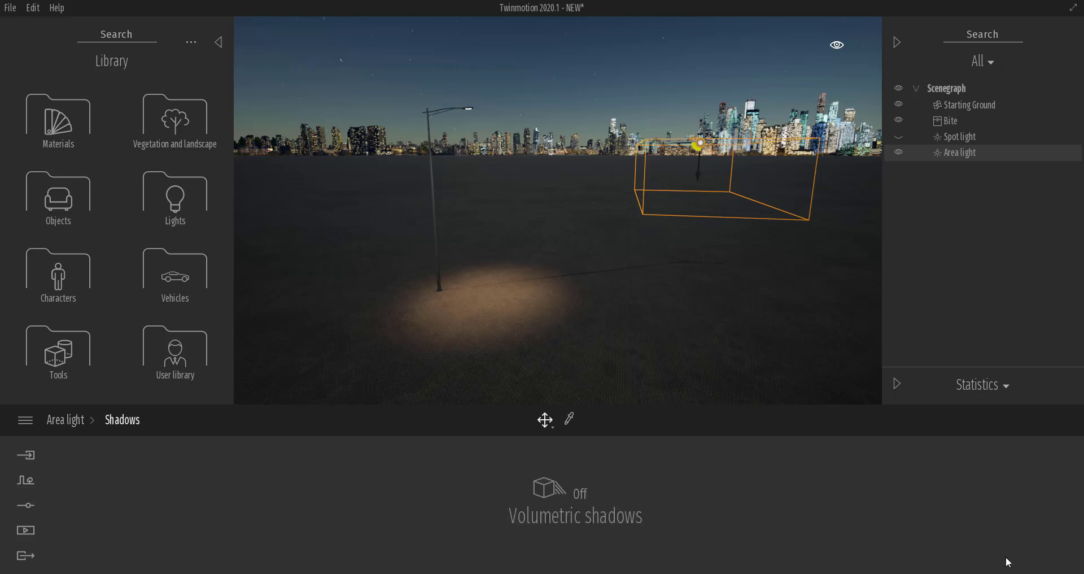
left_click(59, 418)
Raise the weather smog to 64% and further to 87%, examining the street lamp's light beam.
left_click(29, 505)
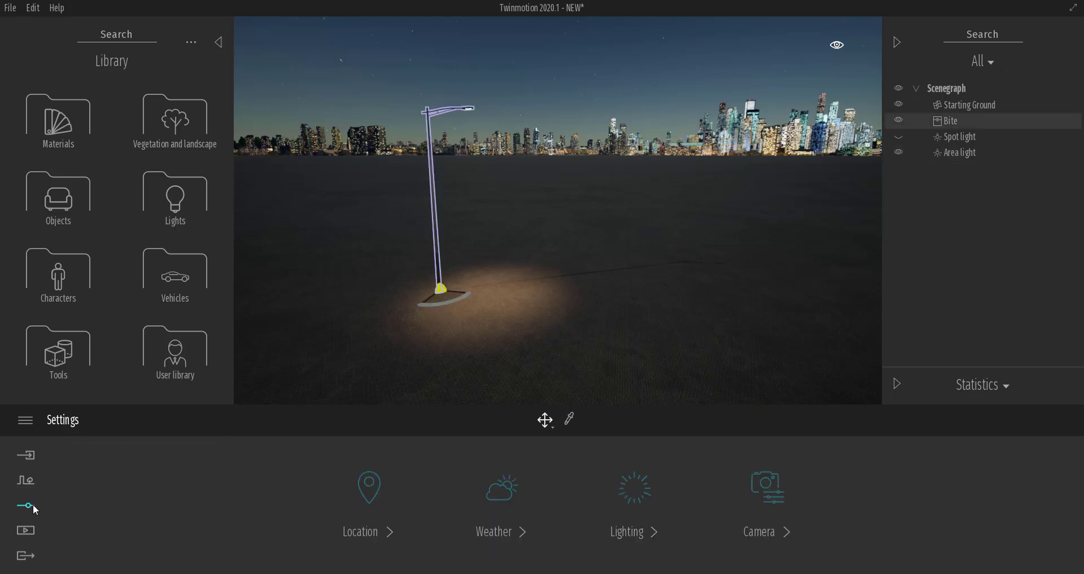
left_click(519, 489)
left_click(1028, 491)
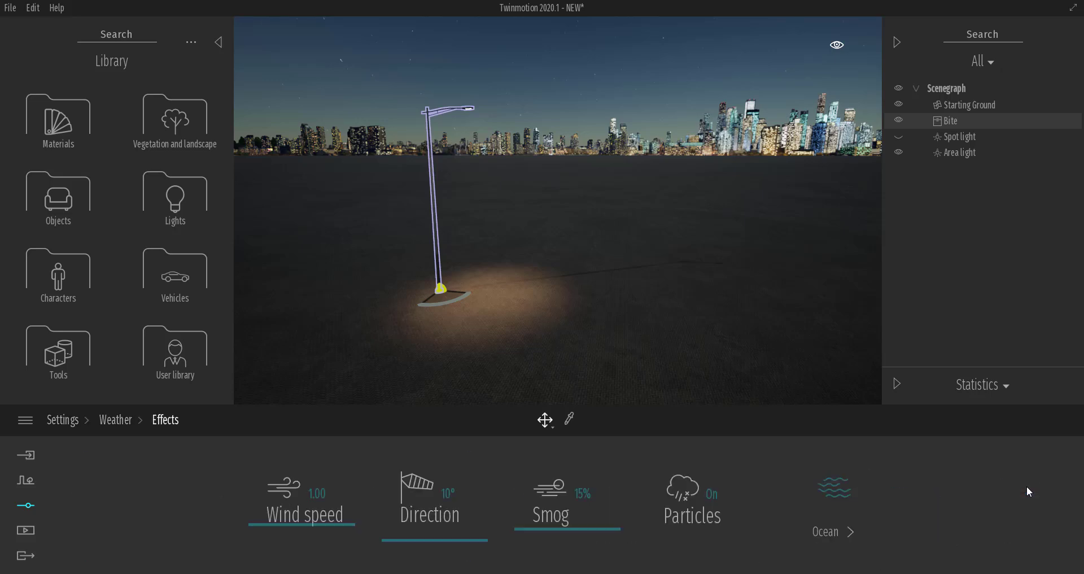
left_click_drag(602, 527, 605, 469)
middle_click_drag(542, 291, 510, 285)
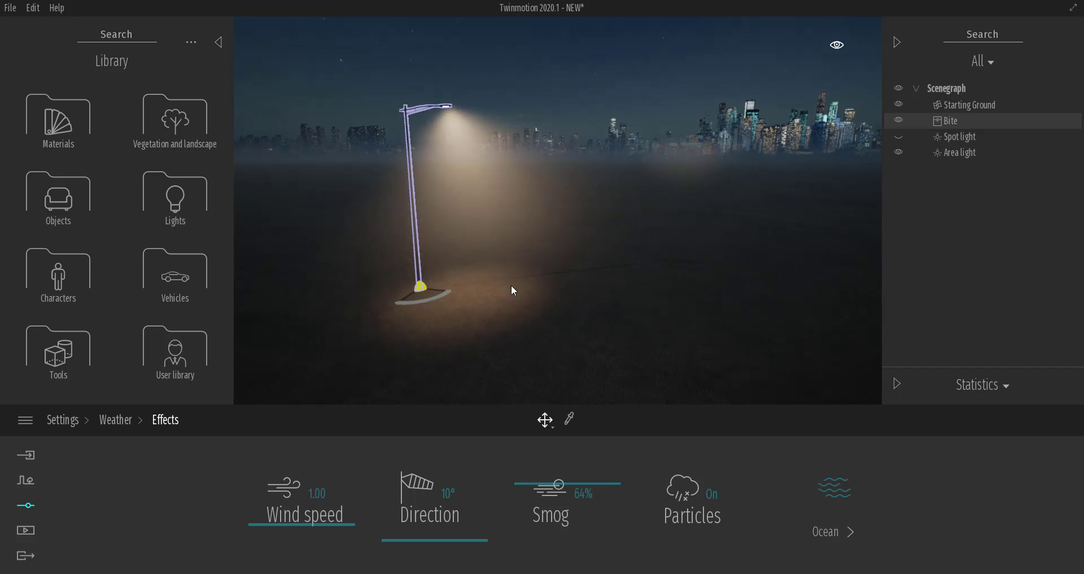
scroll(511, 285, "up", 1)
middle_click_drag(463, 317, 440, 255)
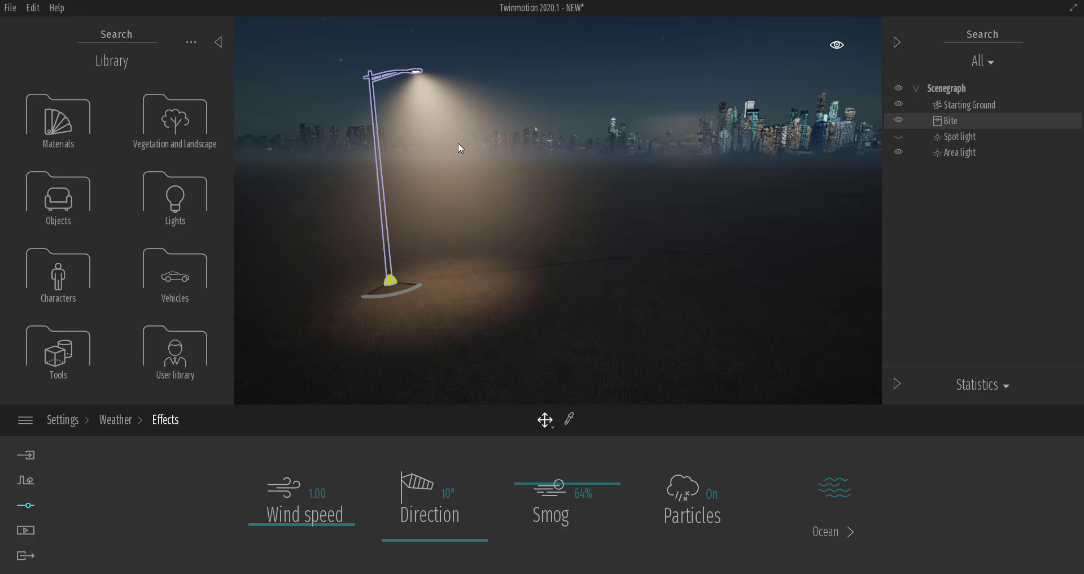
middle_click_drag(477, 164, 497, 150, "shift")
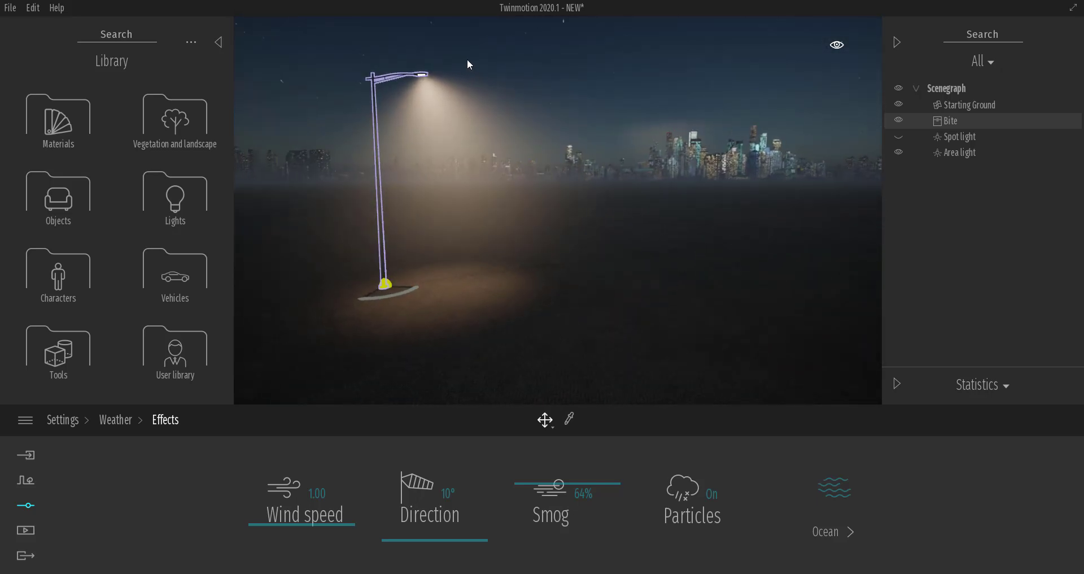
left_click_drag(555, 490, 556, 462)
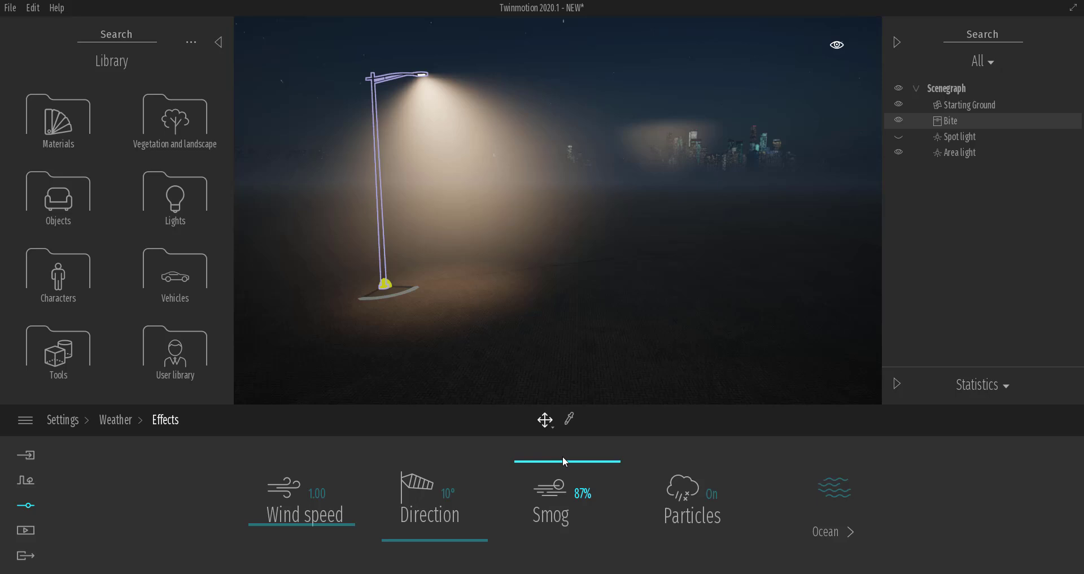
Set the Area light to 10.6 m by 18.4 m with 12.2 m attenuation, turn on its shadows, and hide it.
left_click(974, 153)
mouse_move(662, 159)
left_mouse_down()
mouse_move(625, 160)
mouse_move(662, 193)
mouse_move(663, 175)
left_mouse_up()
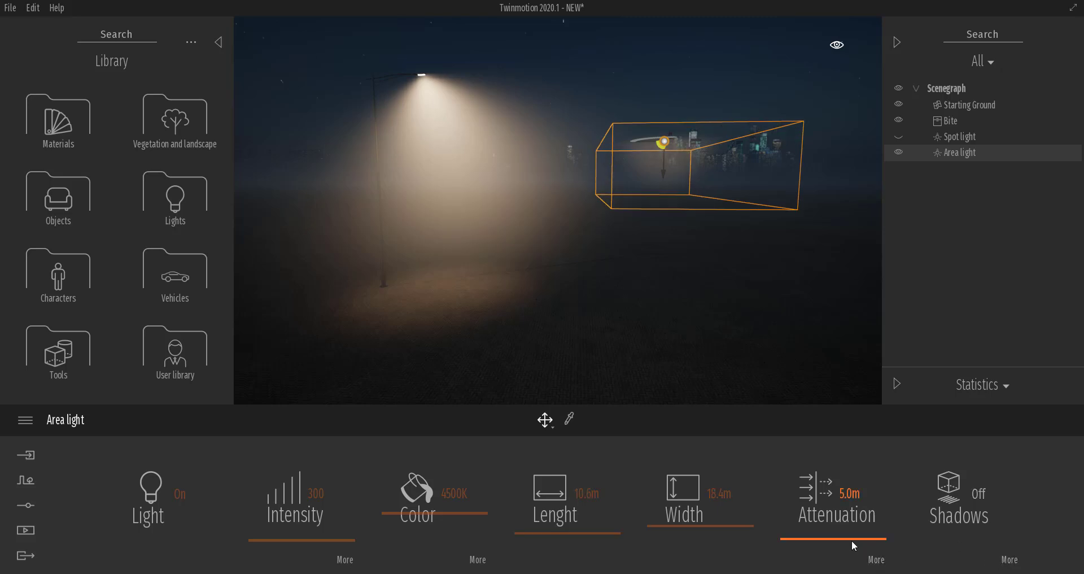
left_click_drag(853, 545, 846, 532)
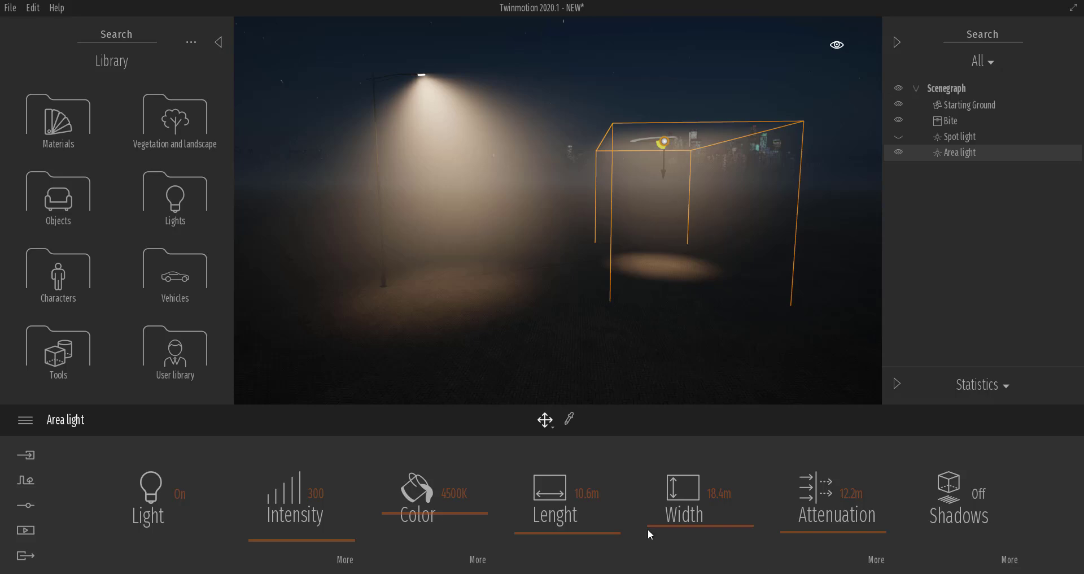
left_click(983, 494)
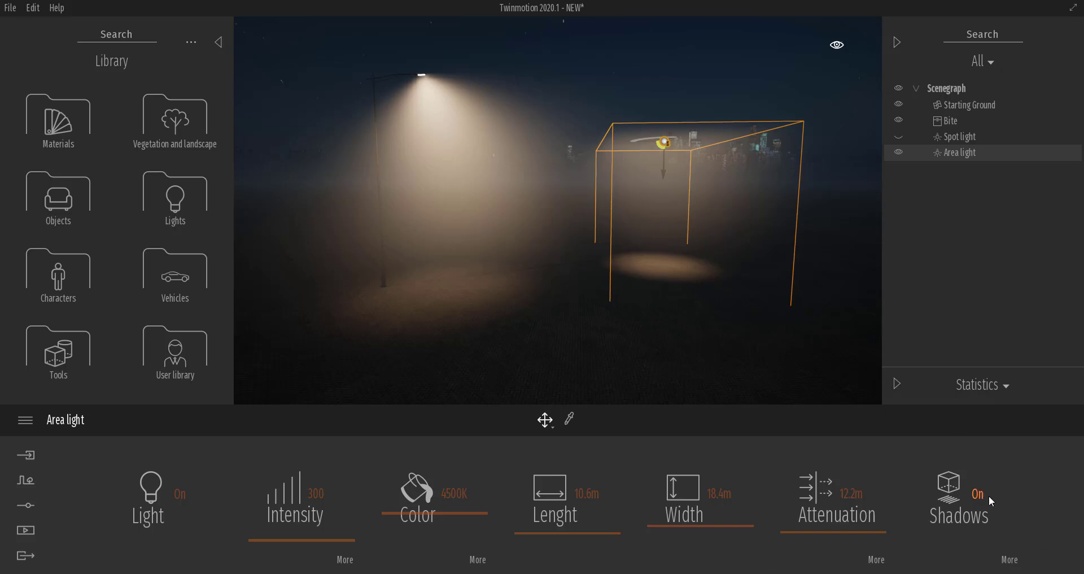
left_click(1010, 560)
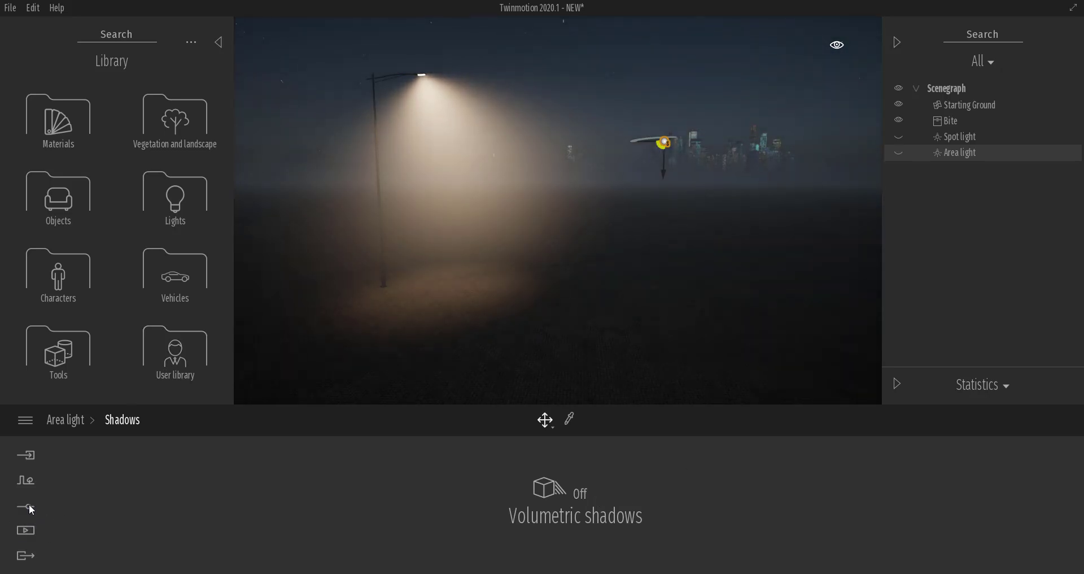
Lower the weather smog until the haze around the street lamp is cleared.
left_click(31, 507)
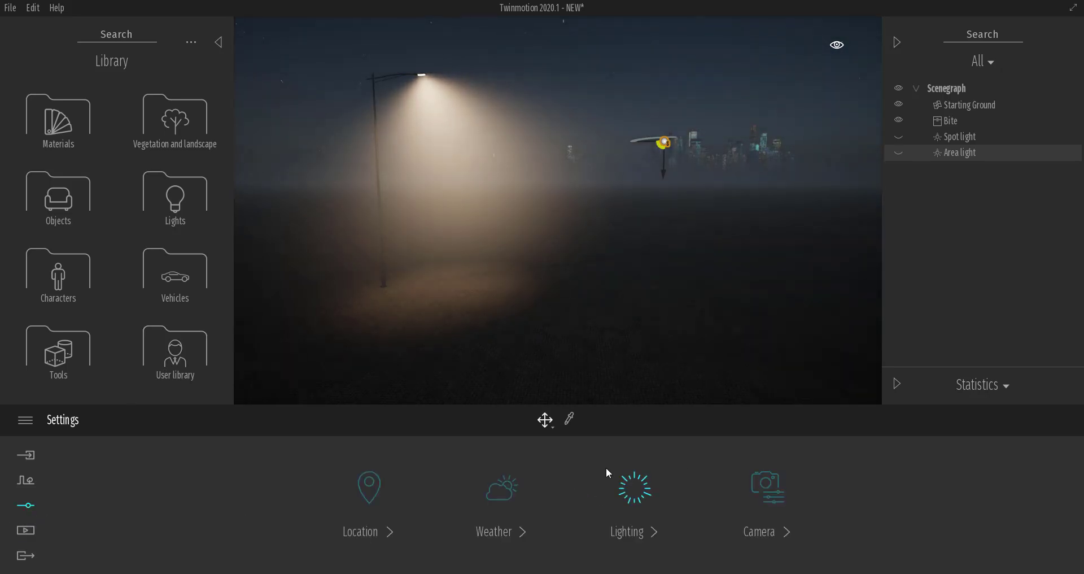
left_click(524, 486)
left_click(983, 515)
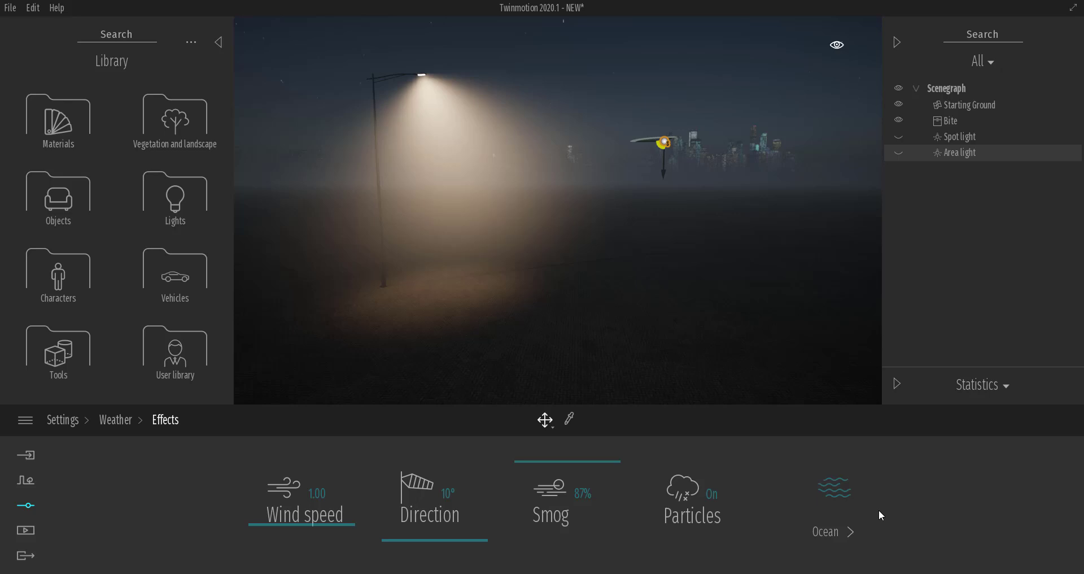
left_click_drag(578, 472, 578, 552)
Copy the street lamp into a row of 15 instances spaced 10 m apart.
left_click_drag(365, 297, 416, 300)
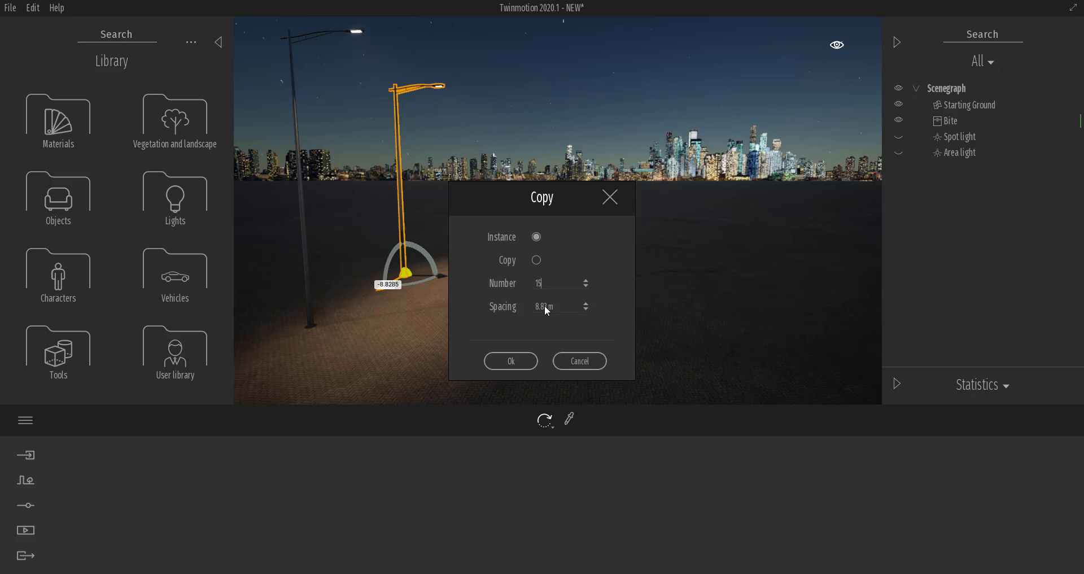
left_click_drag(566, 310, 467, 305)
type("10")
left_click(510, 363)
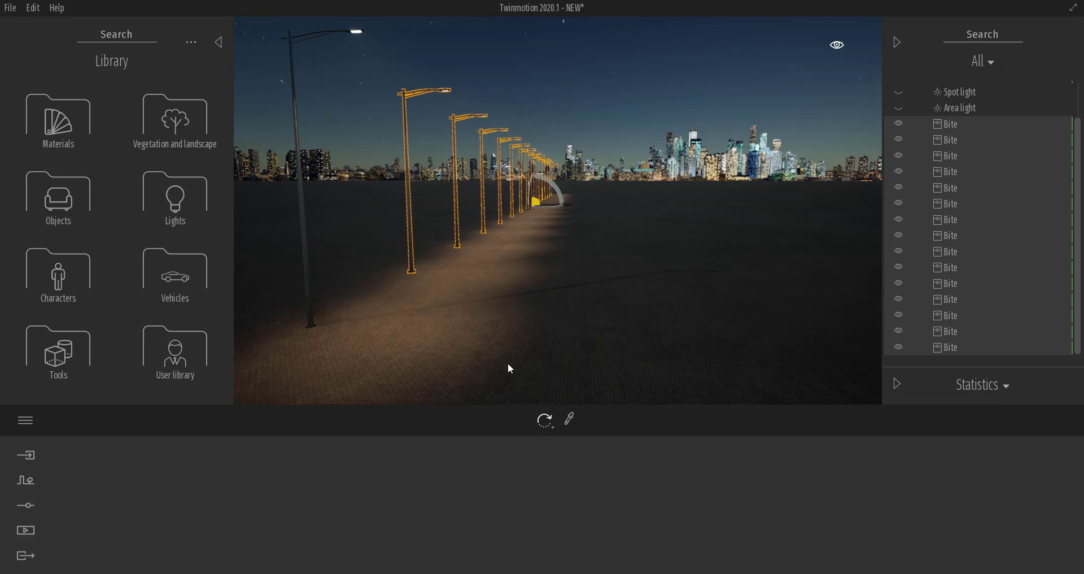
Copy the whole lamp row about 26.3 m across as a second row and rotate the copied lamps by 180°.
mouse_move(429, 299)
middle_mouse_down()
mouse_move(384, 316)
mouse_move(399, 290)
mouse_move(429, 299)
middle_mouse_up()
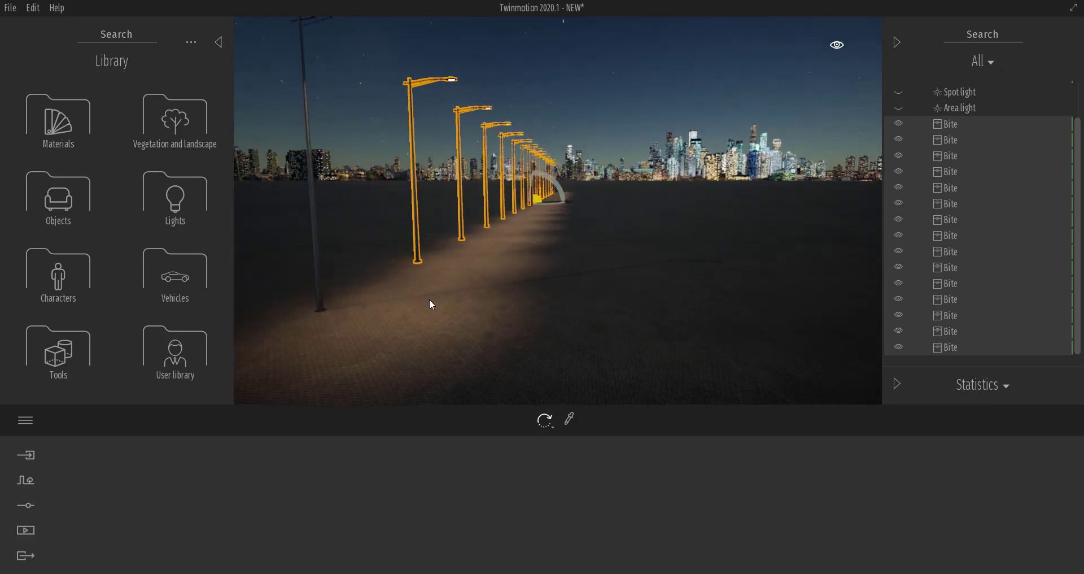
left_click(324, 292)
left_click_drag(567, 206, 659, 228)
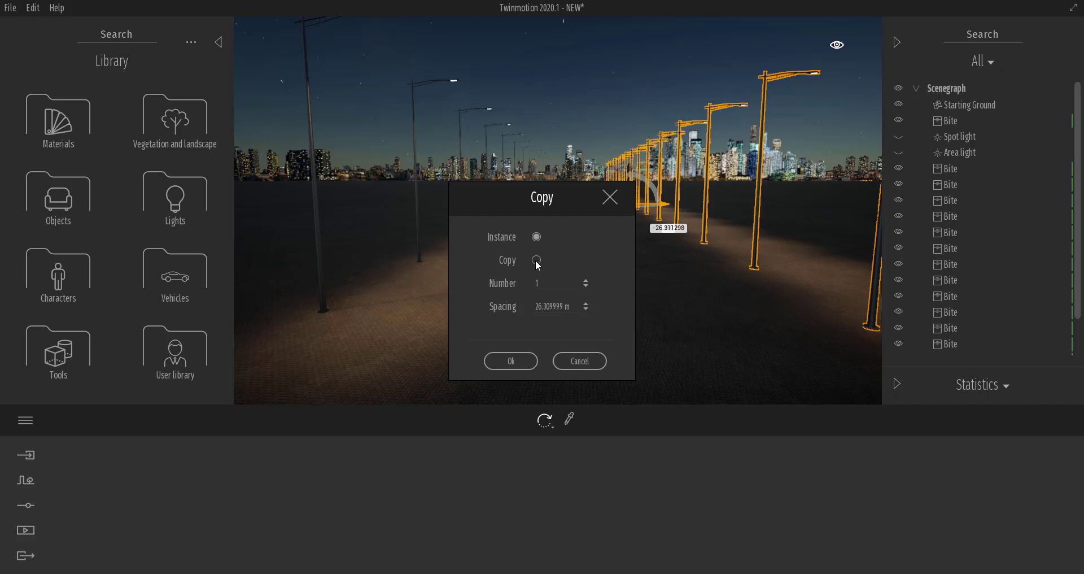
left_click(518, 365)
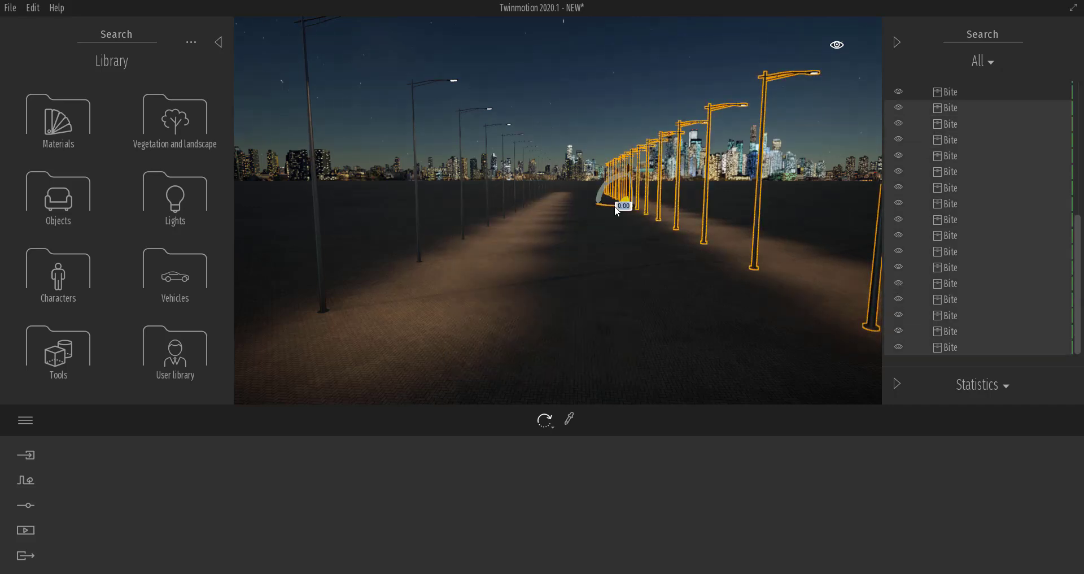
type("180")
key("Return")
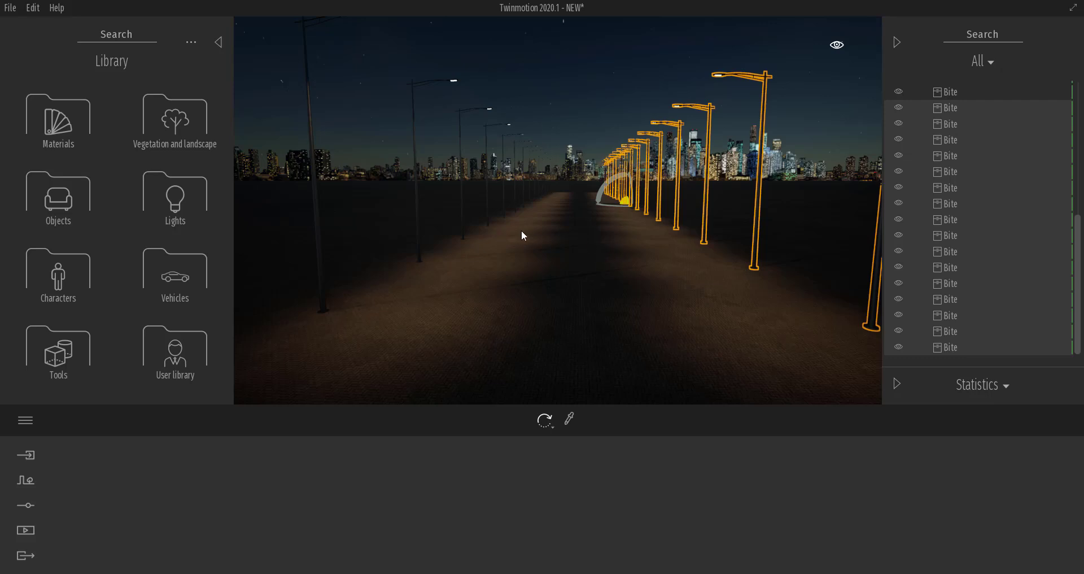
Deselect the lamps and examine the view down the lane between the two rows.
middle_click_drag(577, 230, 621, 227)
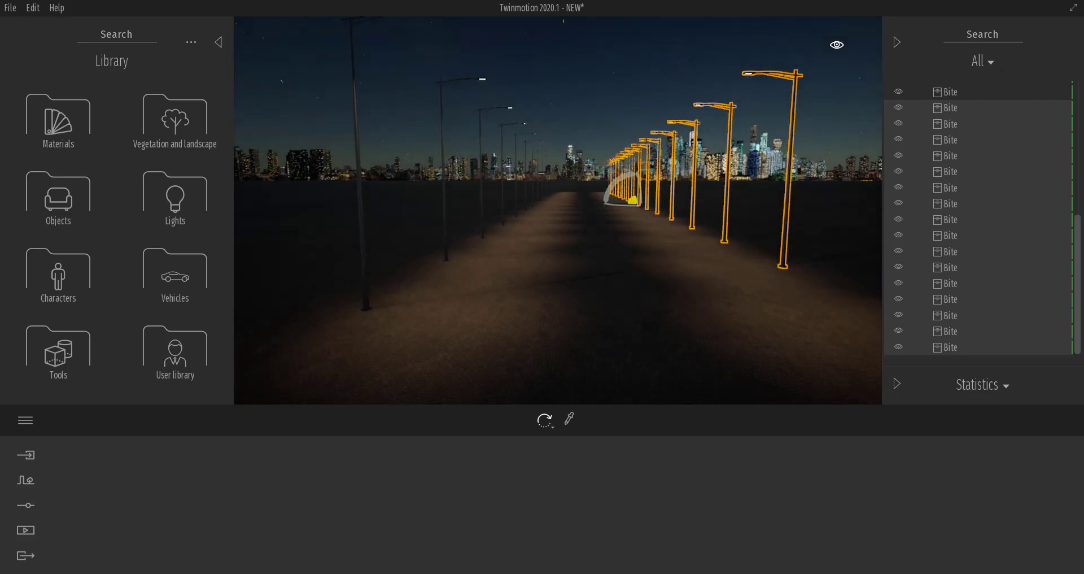
scroll(574, 228, "down", 1)
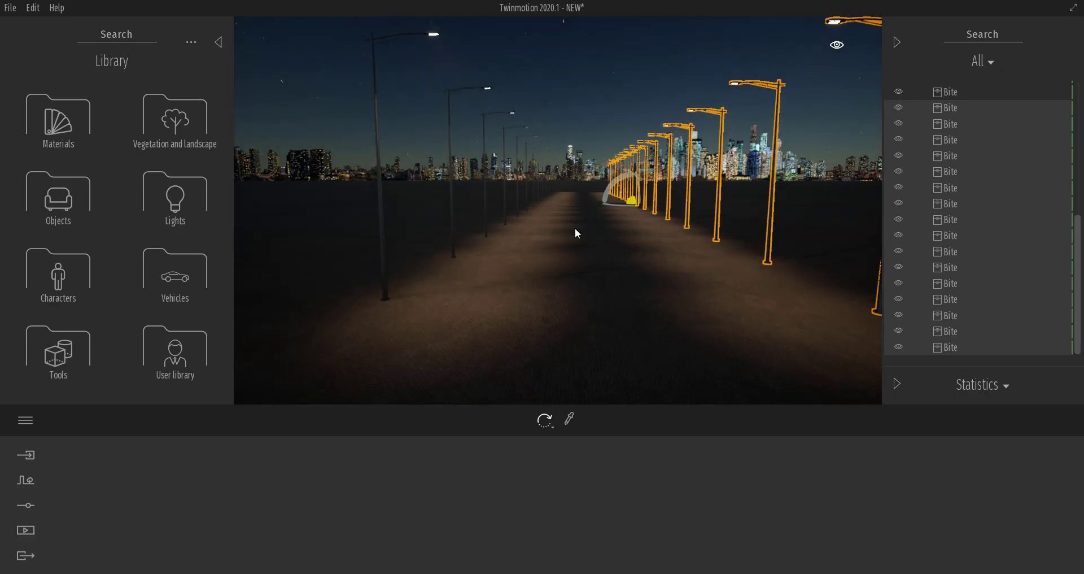
scroll(574, 228, "up", 1)
mouse_move(575, 252)
middle_mouse_down("shift")
mouse_move(627, 250)
mouse_move(525, 271)
mouse_move(587, 254)
middle_mouse_up("shift")
middle_click_drag(625, 216, 632, 223)
right_click_drag(619, 241, 620, 232)
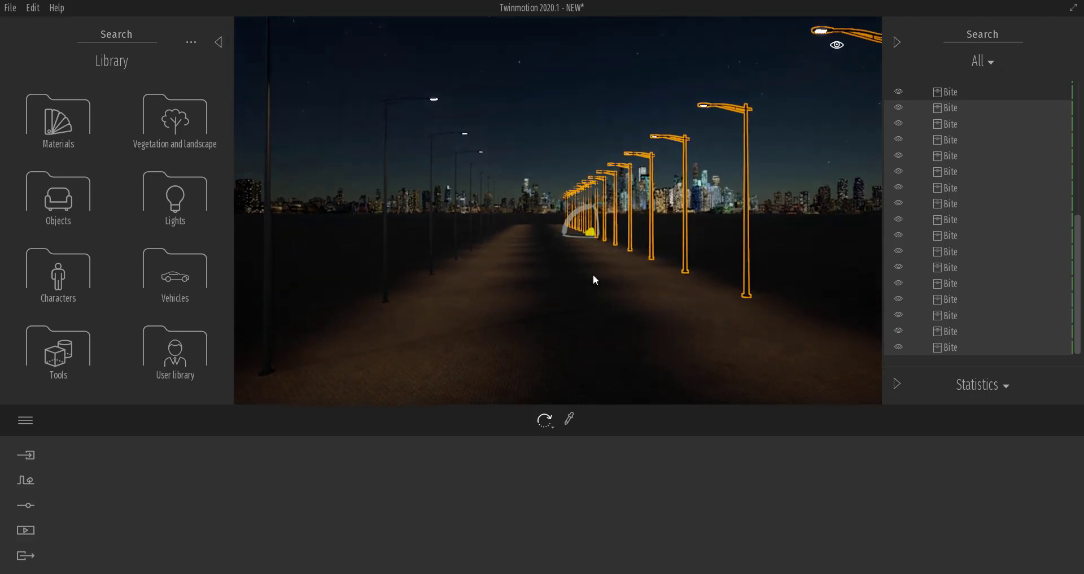
left_click(591, 290)
mouse_move(582, 300)
middle_mouse_down()
mouse_move(602, 300)
mouse_move(578, 307)
middle_mouse_up()
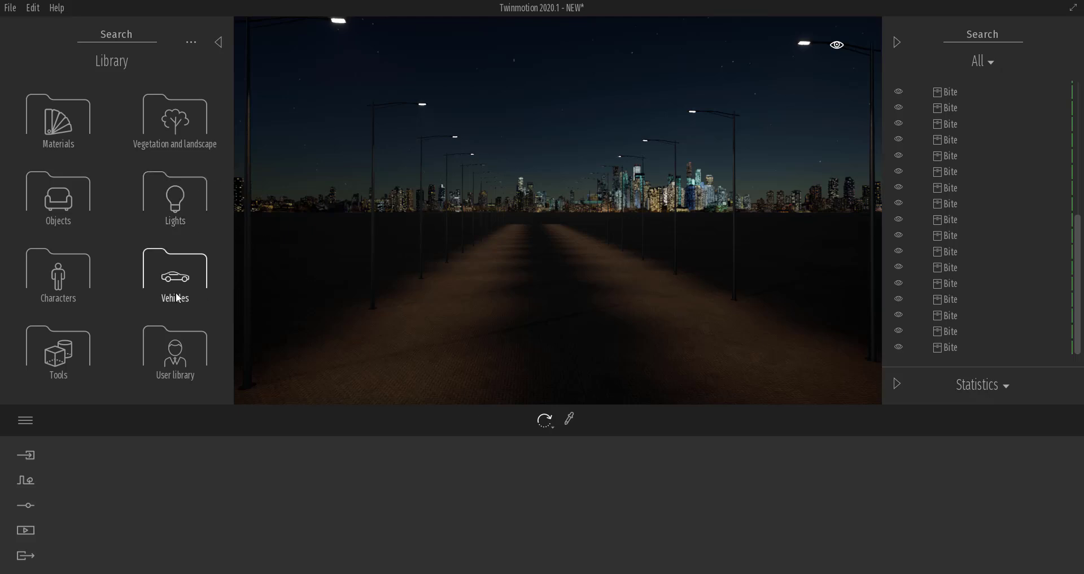
left_click(175, 275)
left_click(49, 126)
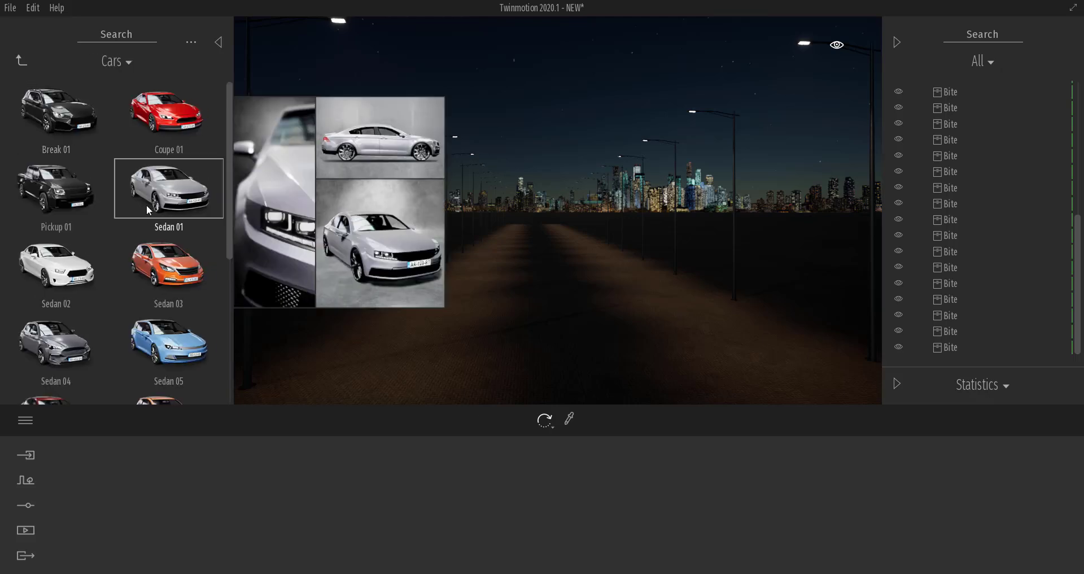
left_click(19, 60)
left_click(18, 60)
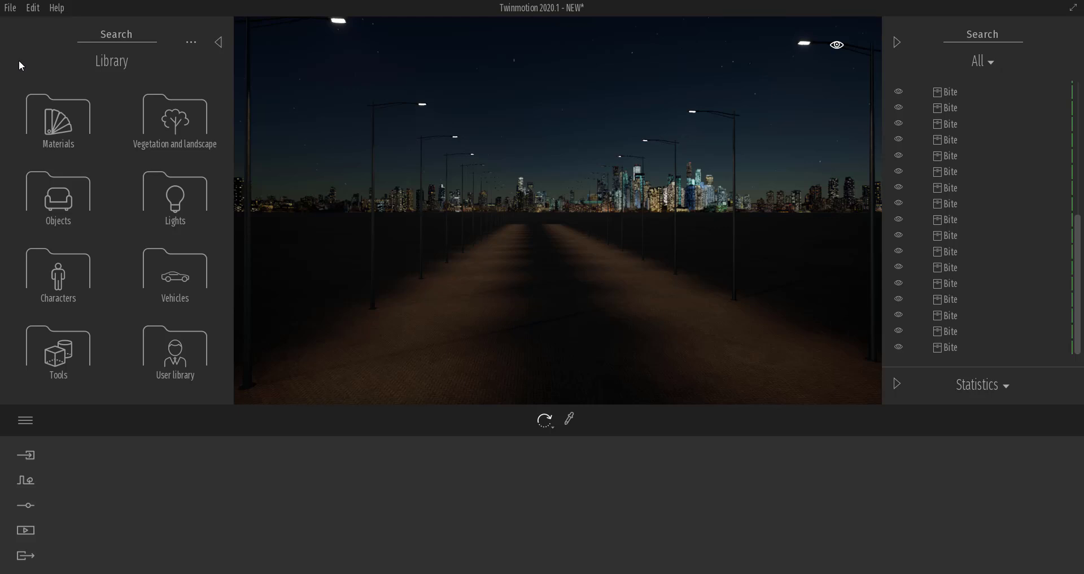
Draw a straight vehicle path along the inner side of the left lamp row, from its far end to the foreground.
left_click(32, 478)
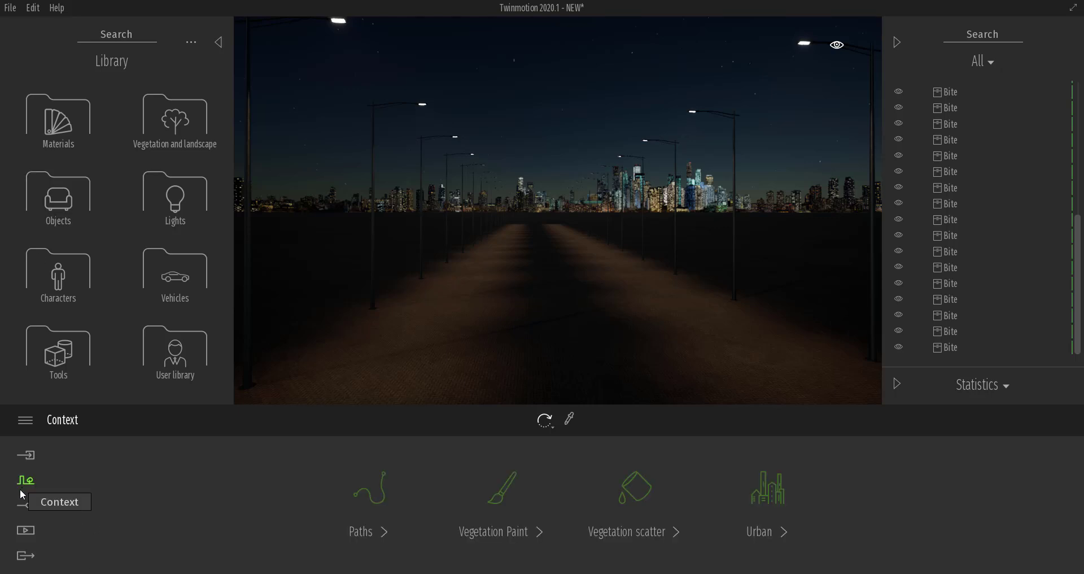
scroll(587, 248, "down", 4)
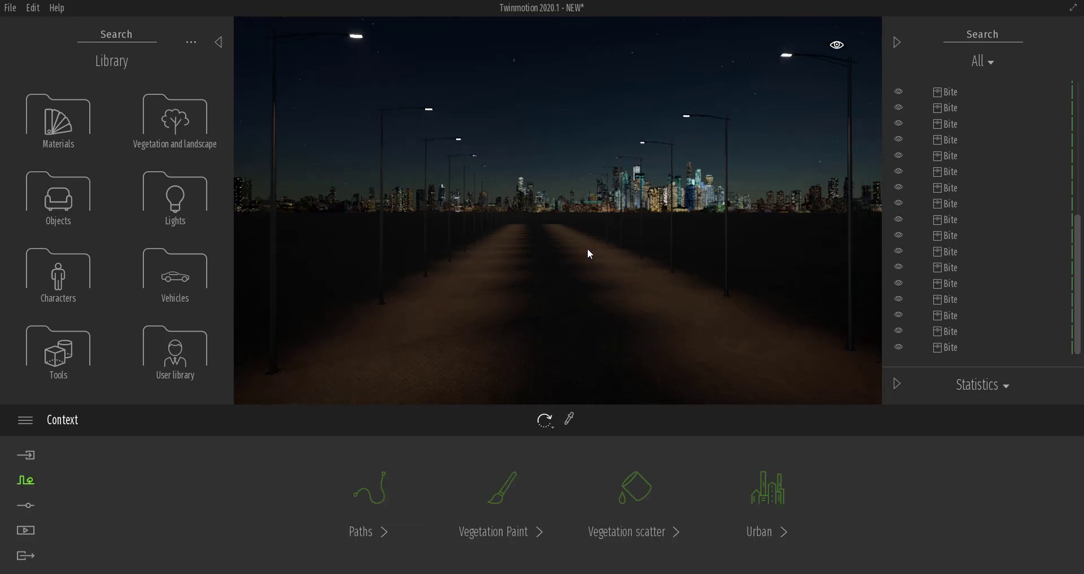
middle_click_drag(587, 248, 577, 339)
middle_click_drag(587, 294, 581, 364)
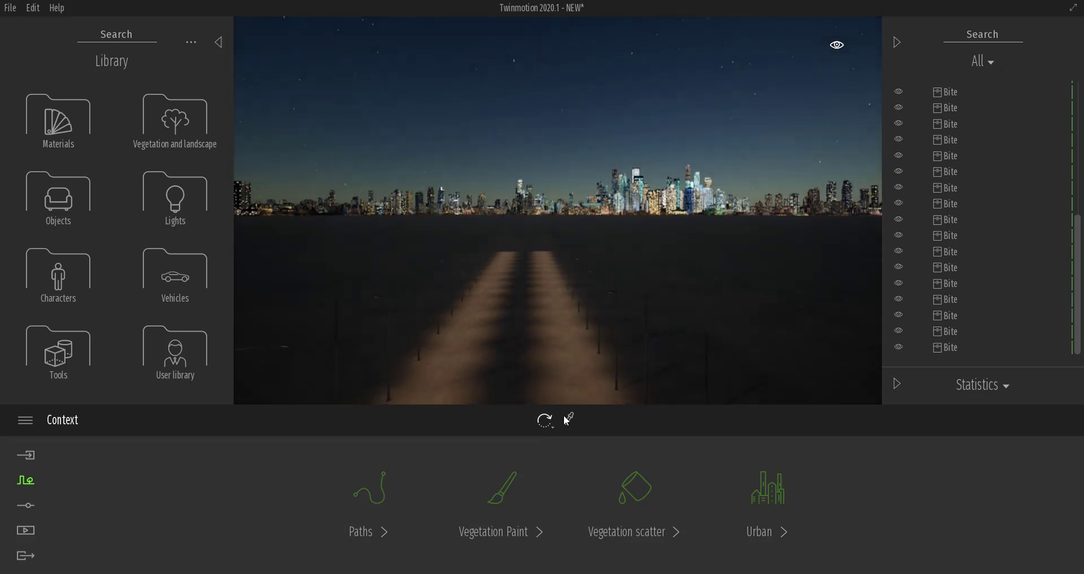
left_click(370, 488)
left_click(513, 485)
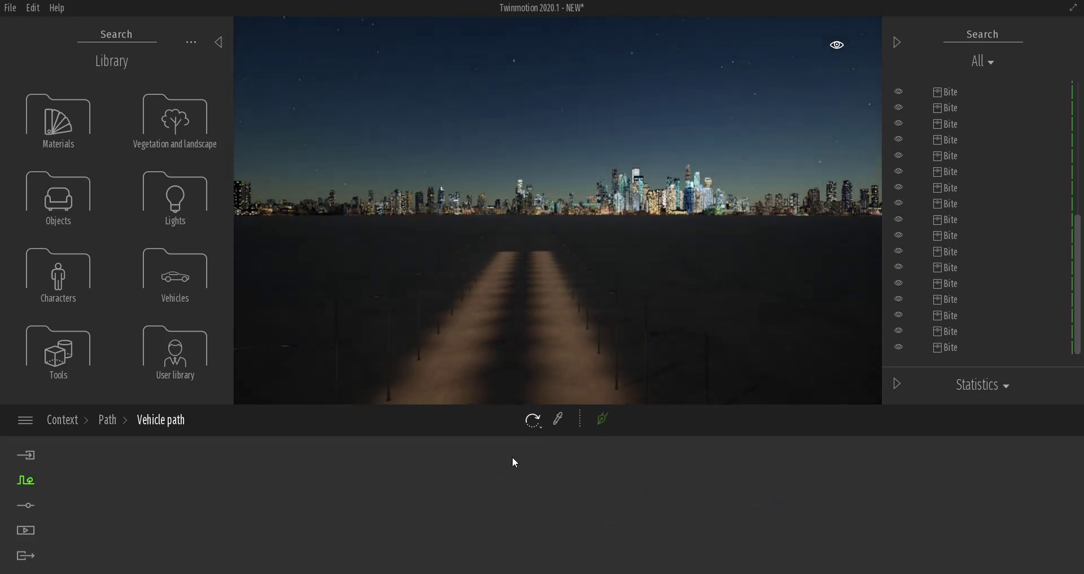
left_click(606, 420)
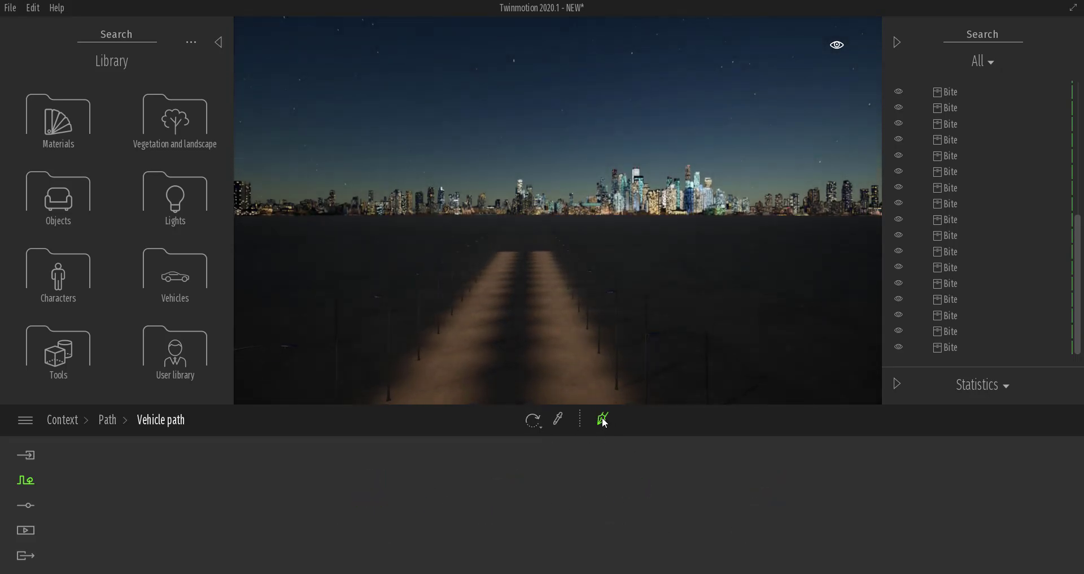
left_click(505, 250)
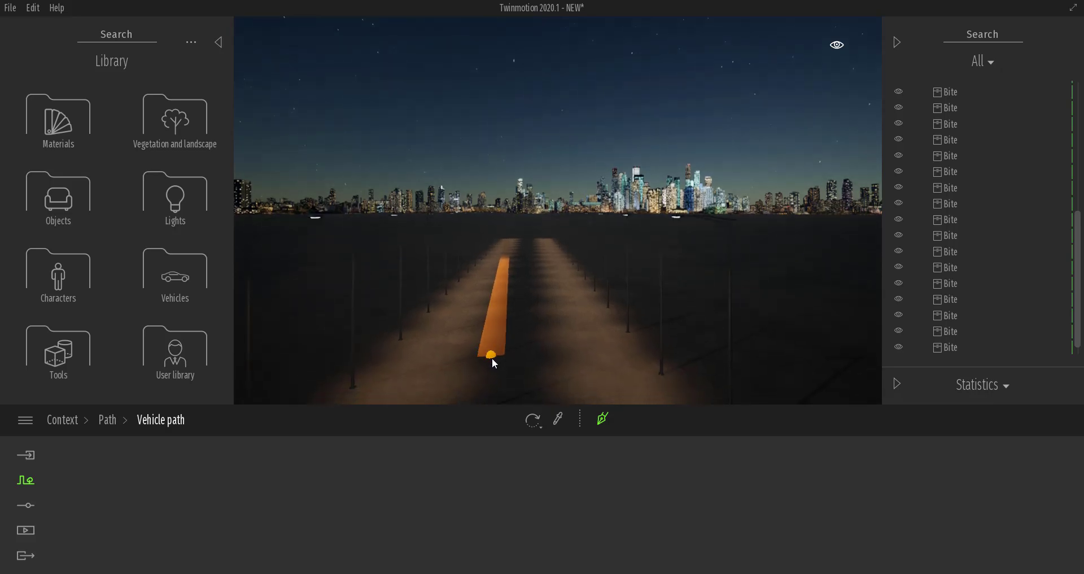
key("s")
key("s")
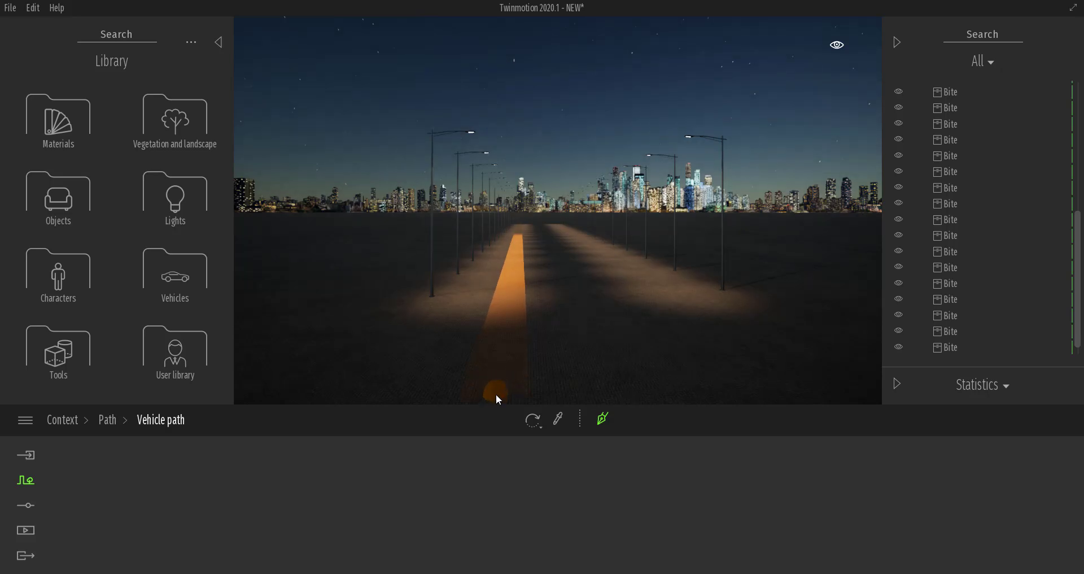
left_click(495, 394)
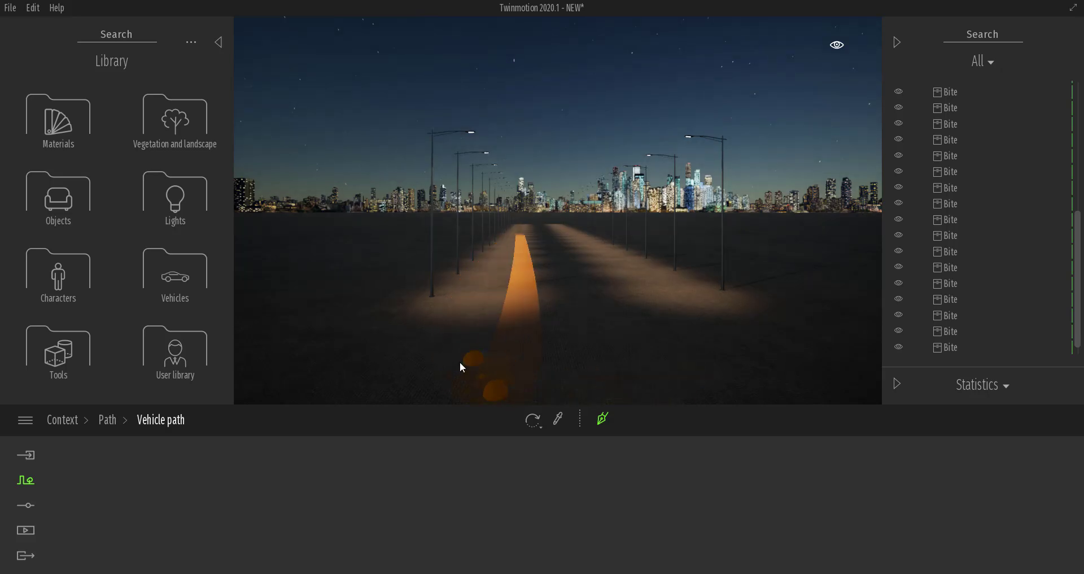
right_click(425, 379)
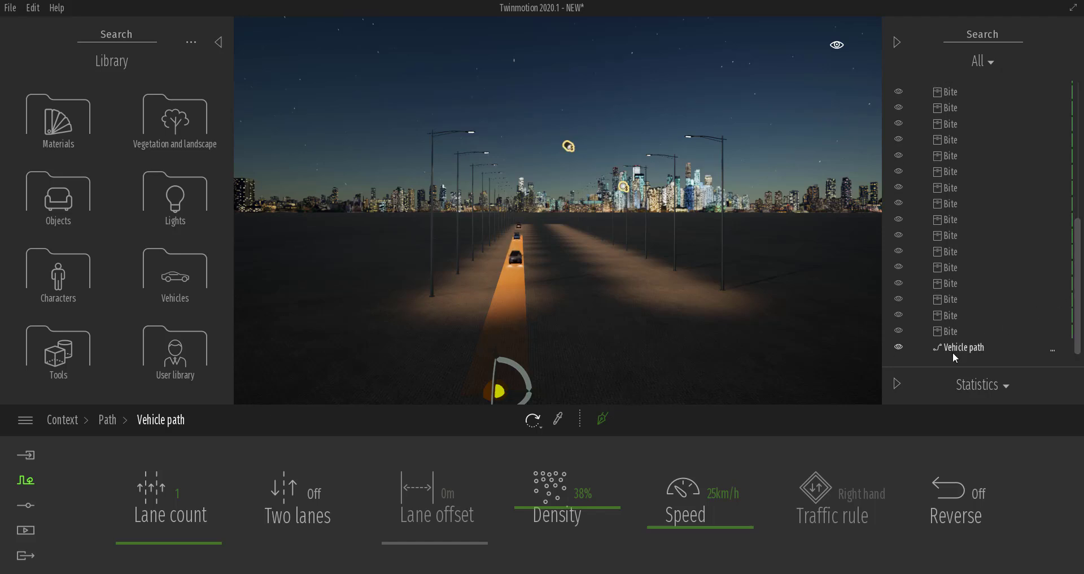
Copy the vehicle path once across to the right lamp row and reverse the copy's traffic direction.
left_click(952, 349)
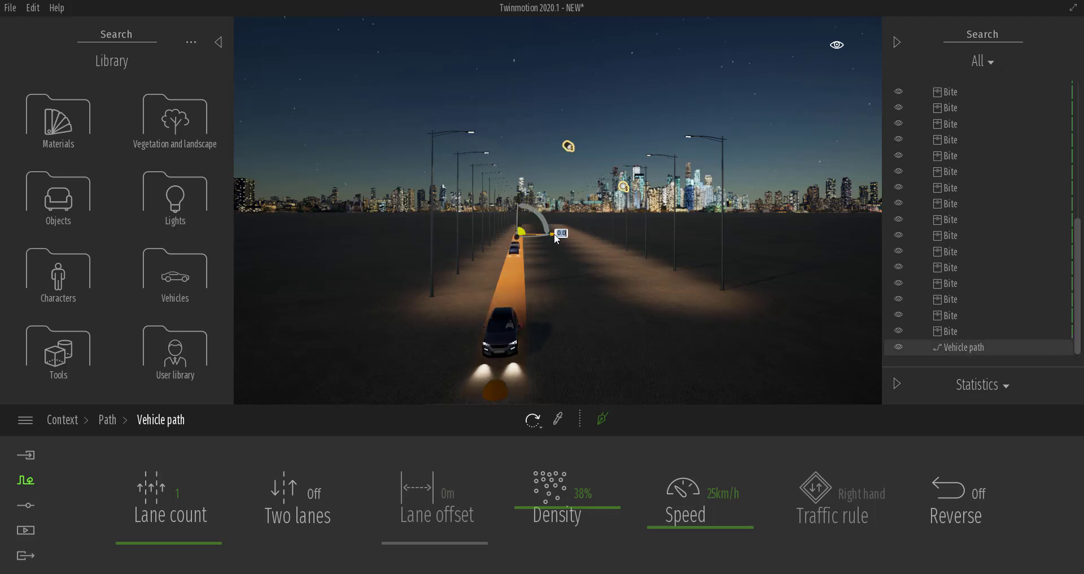
left_click_drag(553, 235, 796, 249)
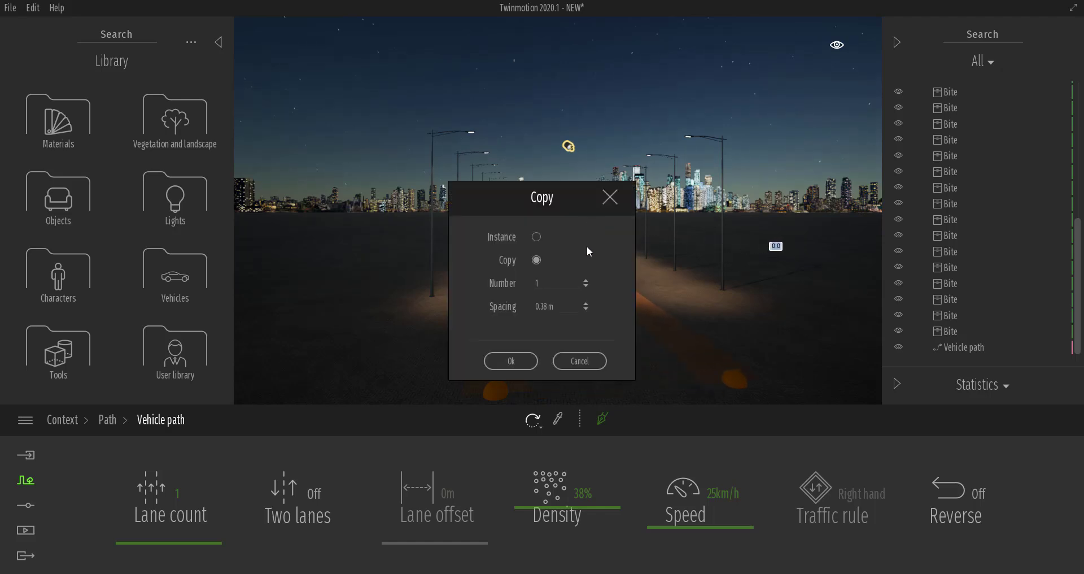
left_click(534, 360)
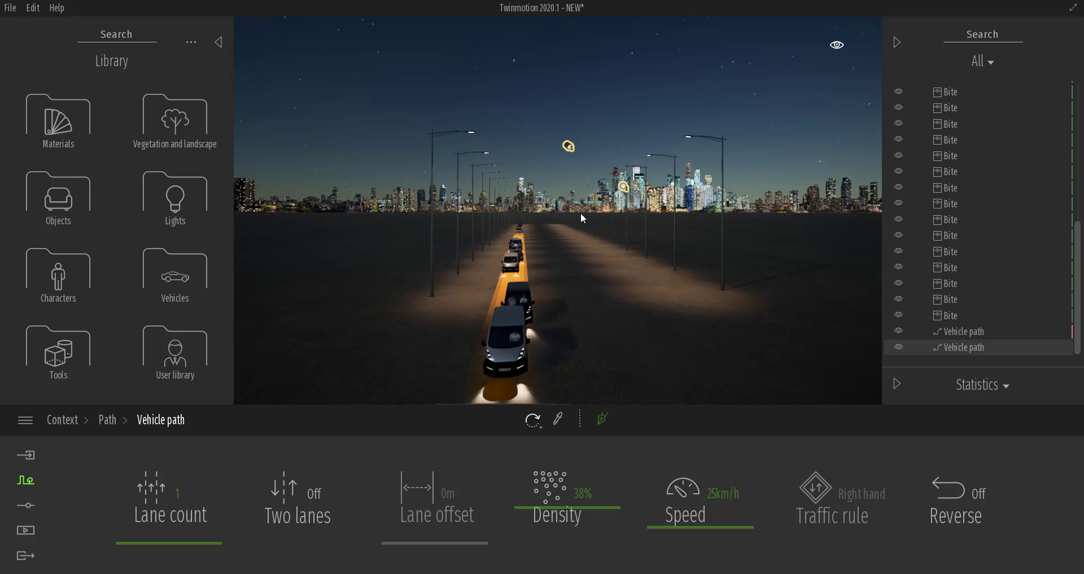
left_click_drag(567, 239, 597, 239)
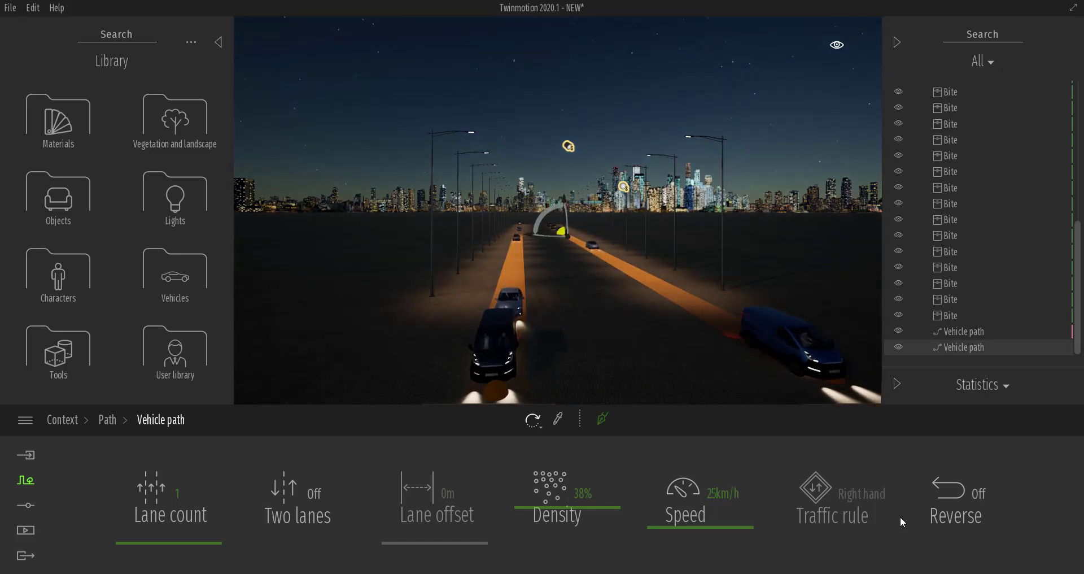
left_click(977, 496)
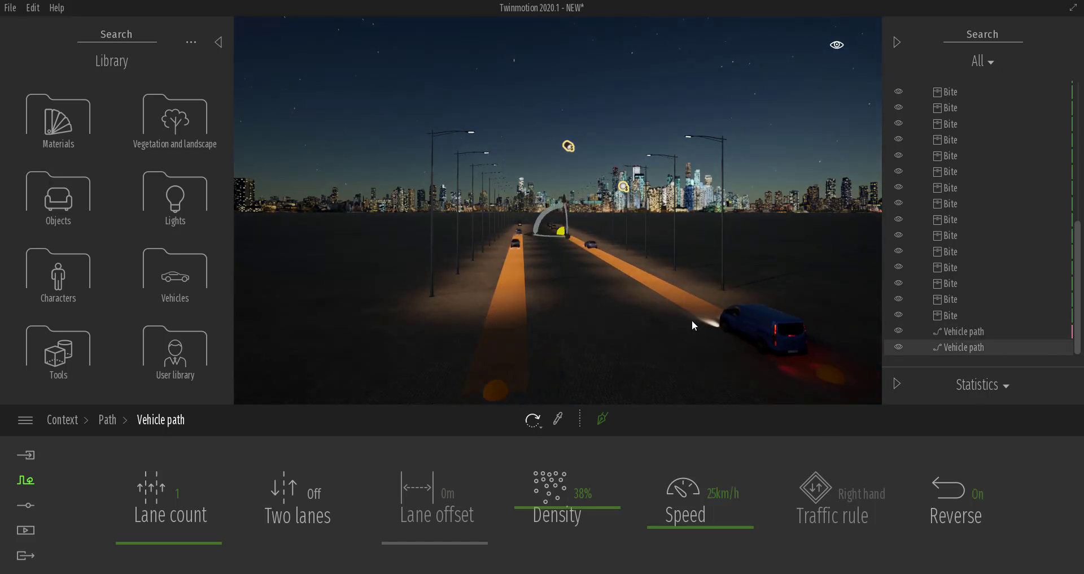
Enable two lanes on both vehicle paths and increase their lane offsets, using 2 m for the left path.
left_click(313, 494)
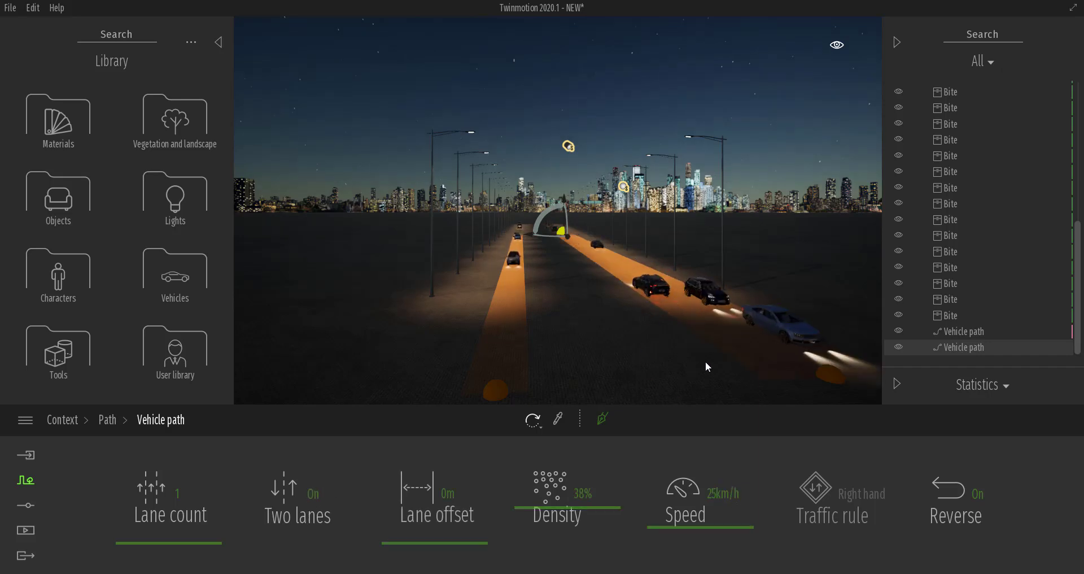
left_click(973, 336)
left_click(314, 495)
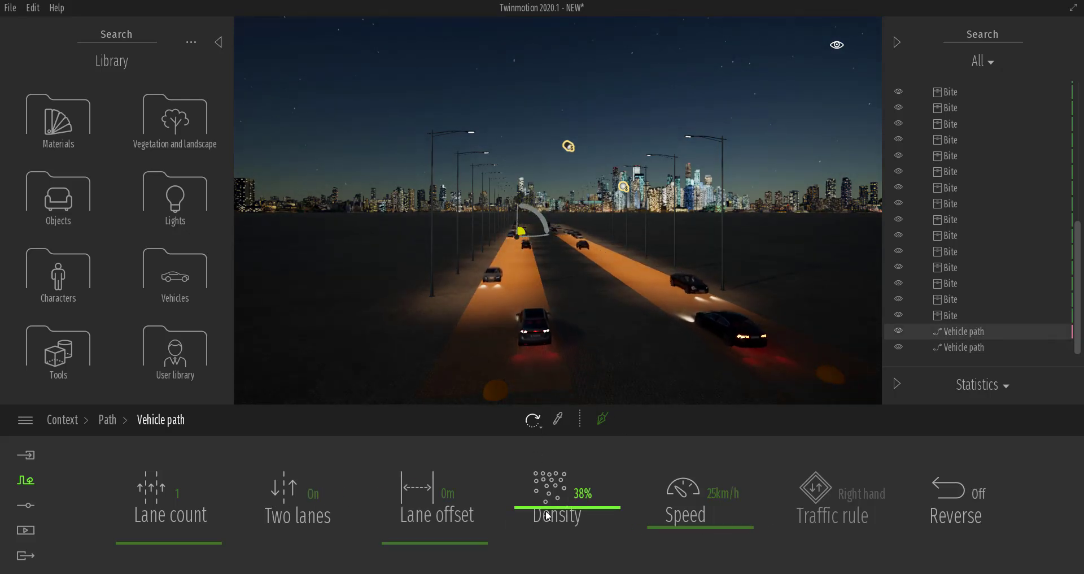
left_click_drag(461, 536, 457, 505)
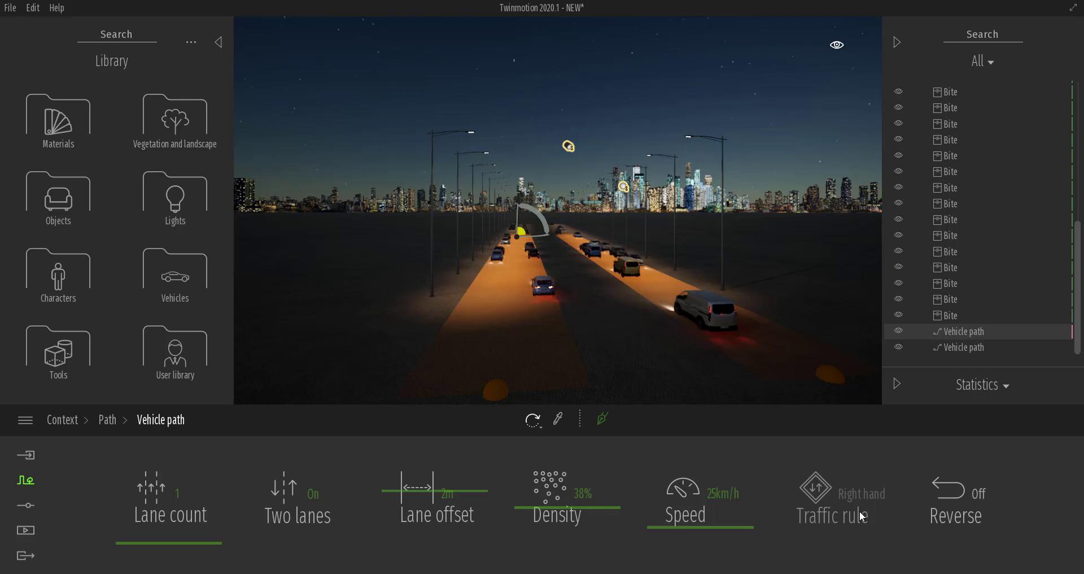
left_click(982, 347)
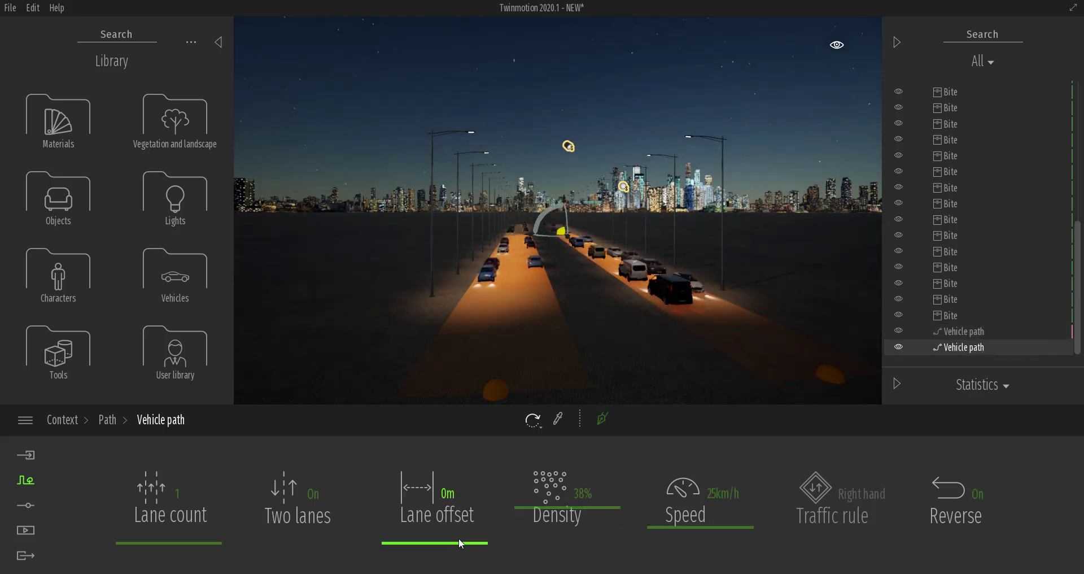
left_click_drag(458, 536, 470, 473)
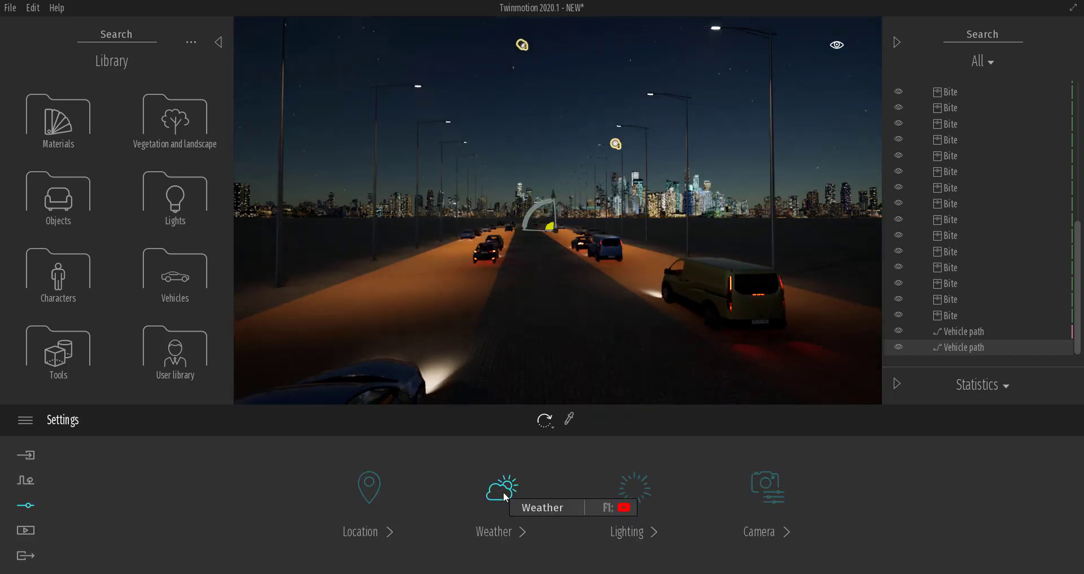
Raise the weather smog to 72% so the street lamps cast visible light cones over the traffic.
left_click(520, 534)
left_click(1033, 527)
left_click_drag(596, 535, 593, 479)
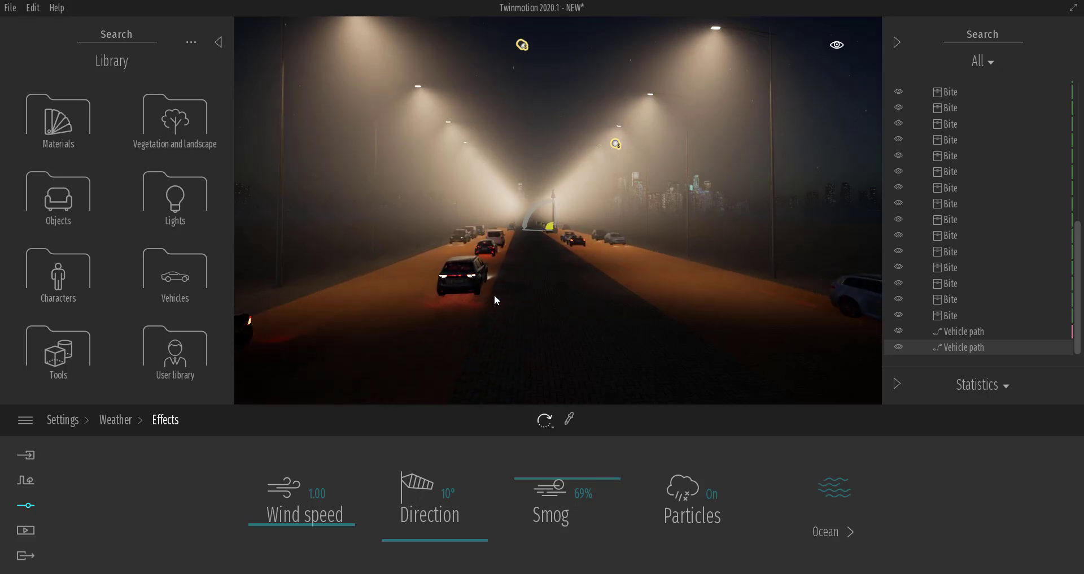
left_click_drag(582, 486, 582, 482)
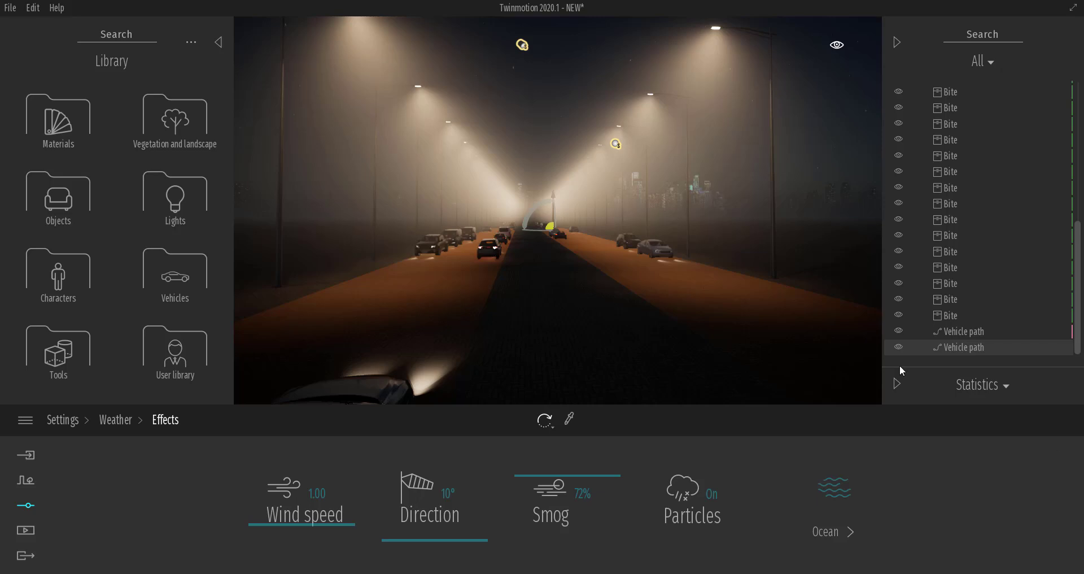
Apply the manmade ground material Asphalt 1 to the starting ground and deselect the vehicle paths.
left_click(68, 126)
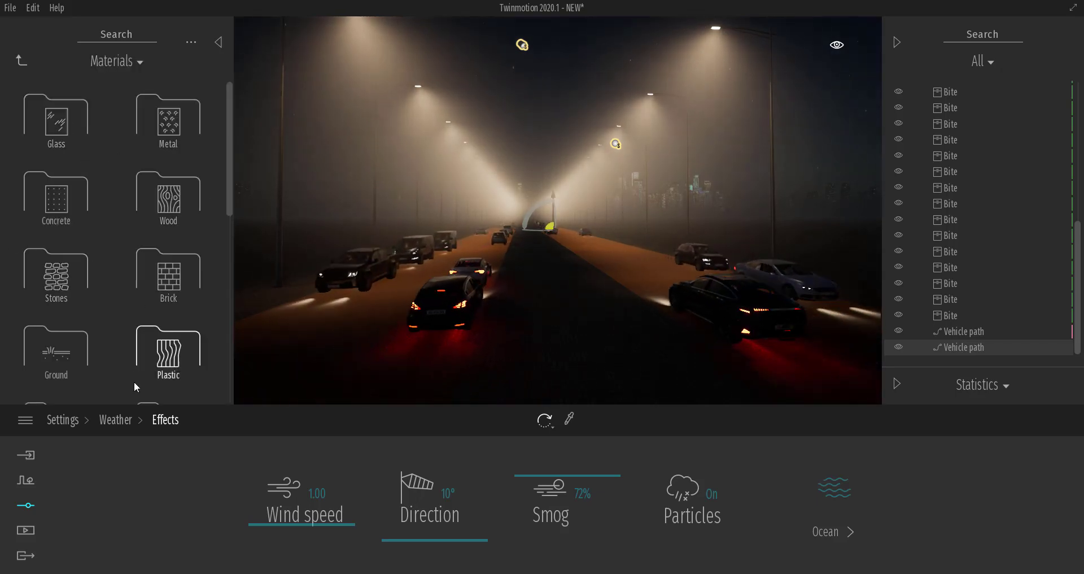
left_click(55, 348)
left_click(76, 144)
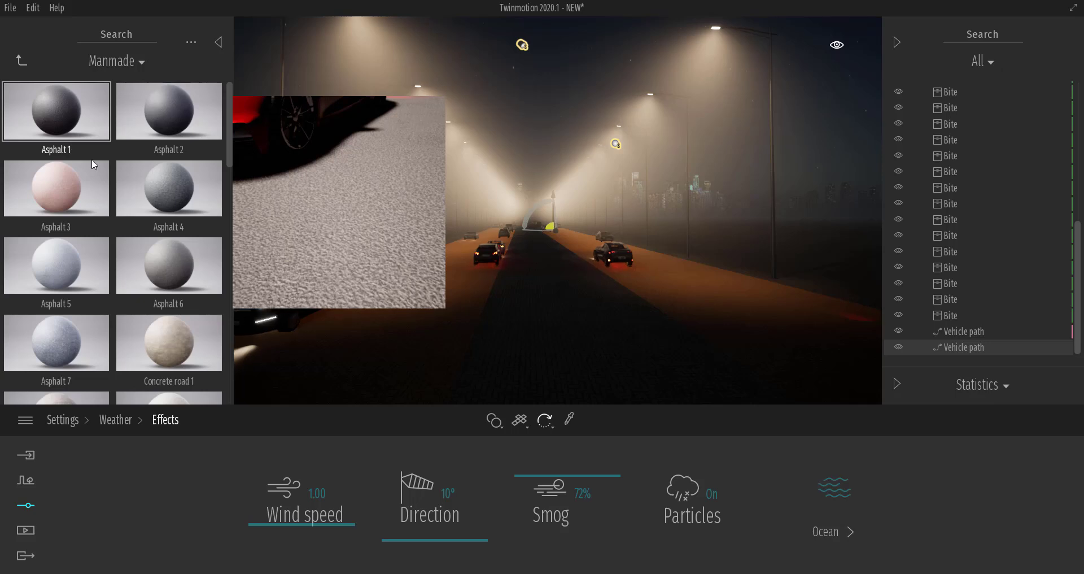
left_click_drag(68, 141, 586, 381)
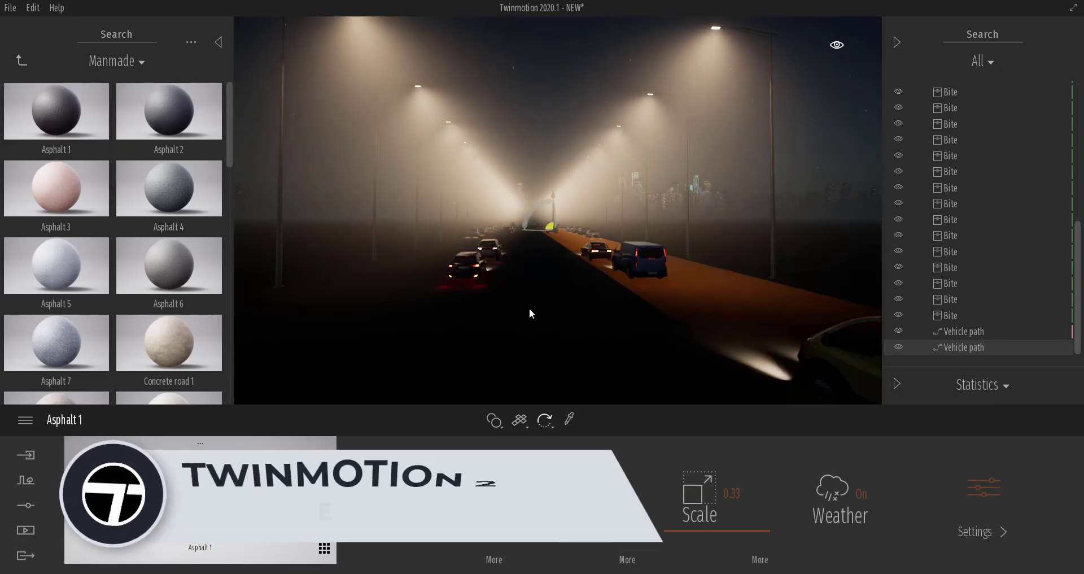
left_click(769, 337)
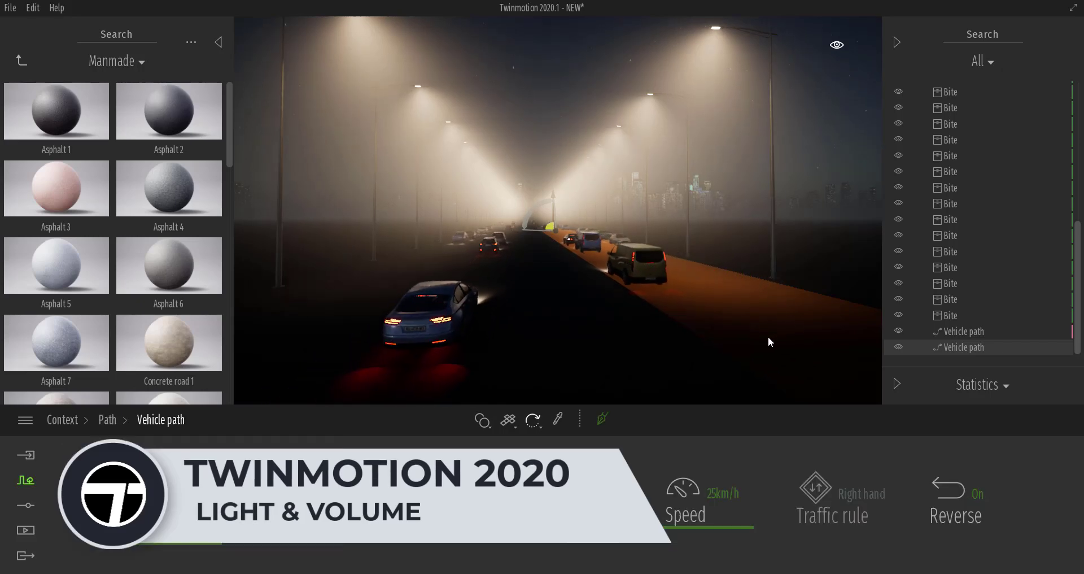
left_click(995, 333)
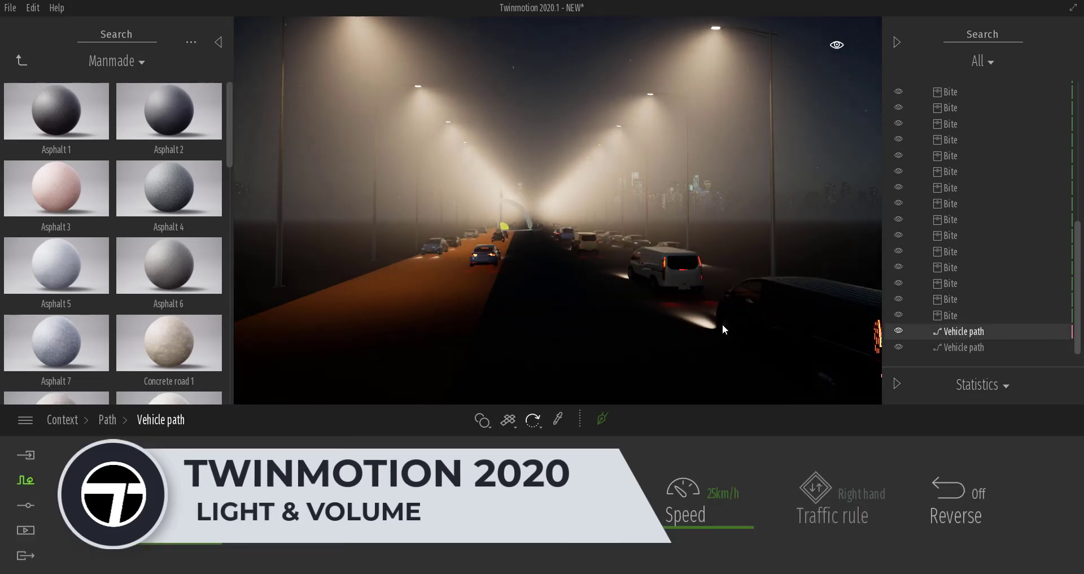
left_click(598, 320)
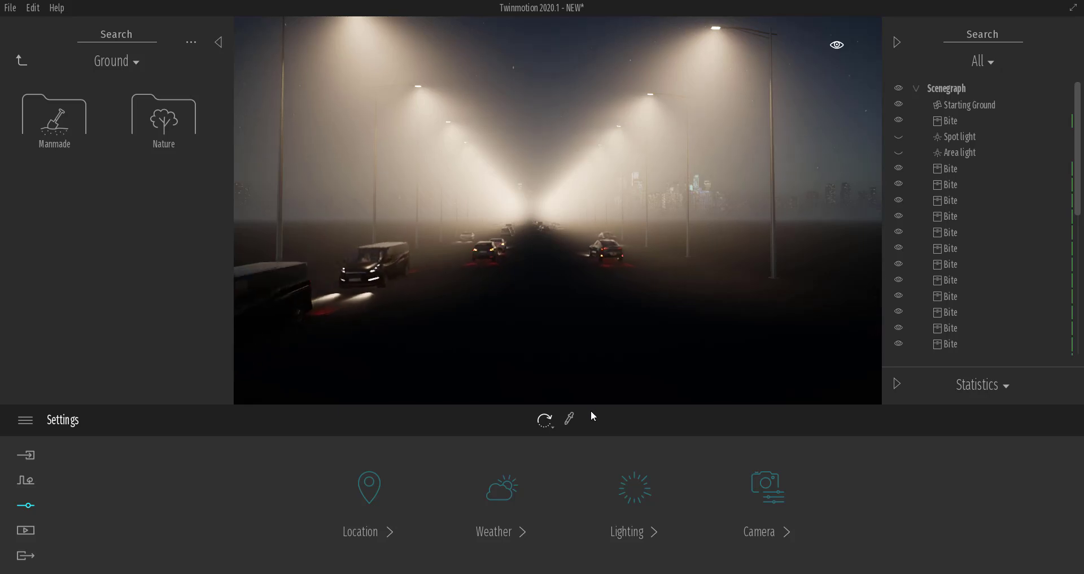
Shift the weather from sunny to nearly cloudy to wet the asphalt, and check the reflections from near ground level.
left_click(495, 490)
left_click_drag(87, 536, 214, 537)
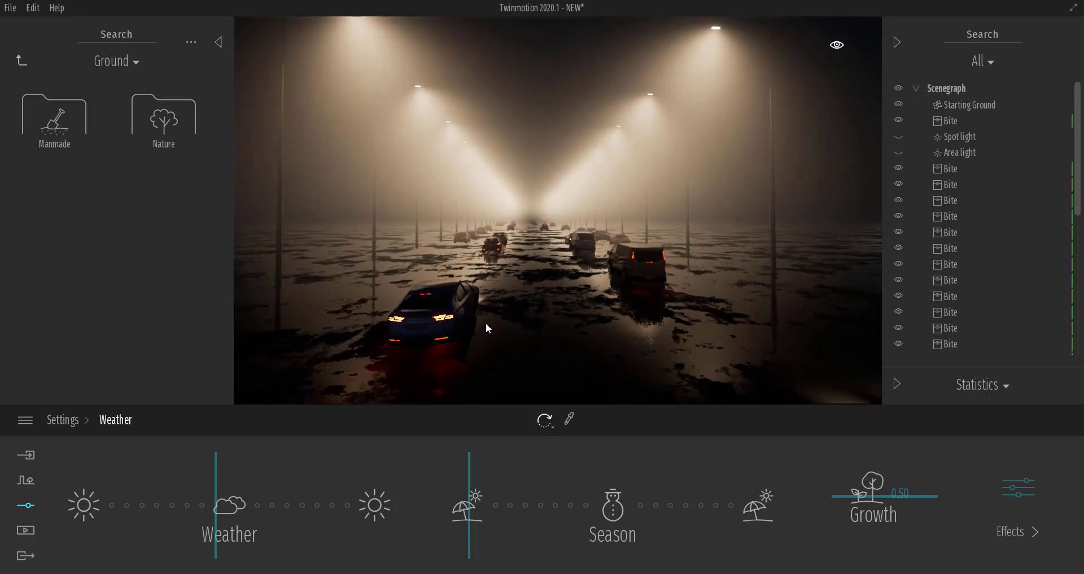
key("d")
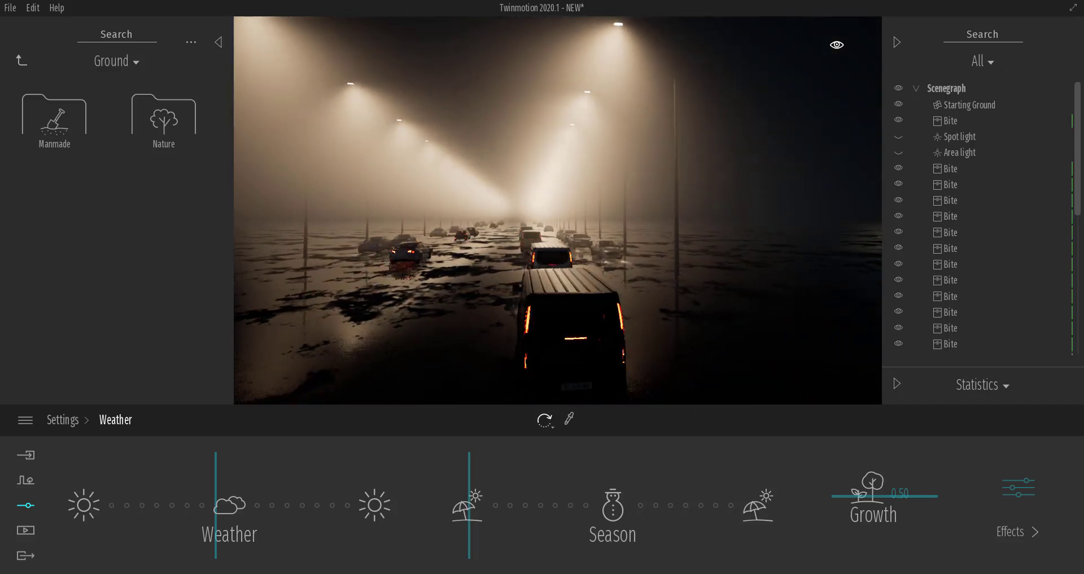
key("q")
key("a")
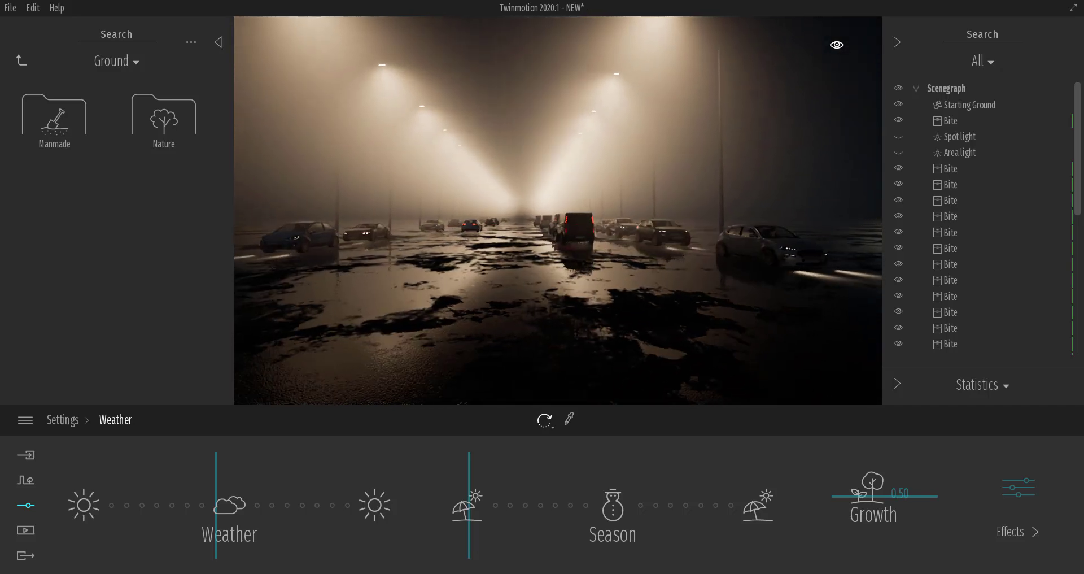
key("w")
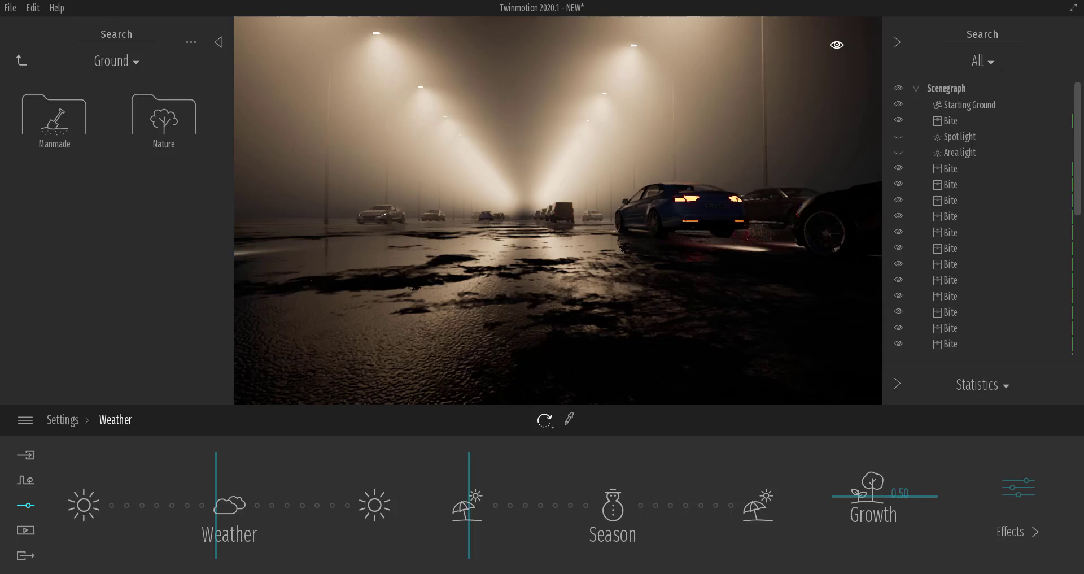
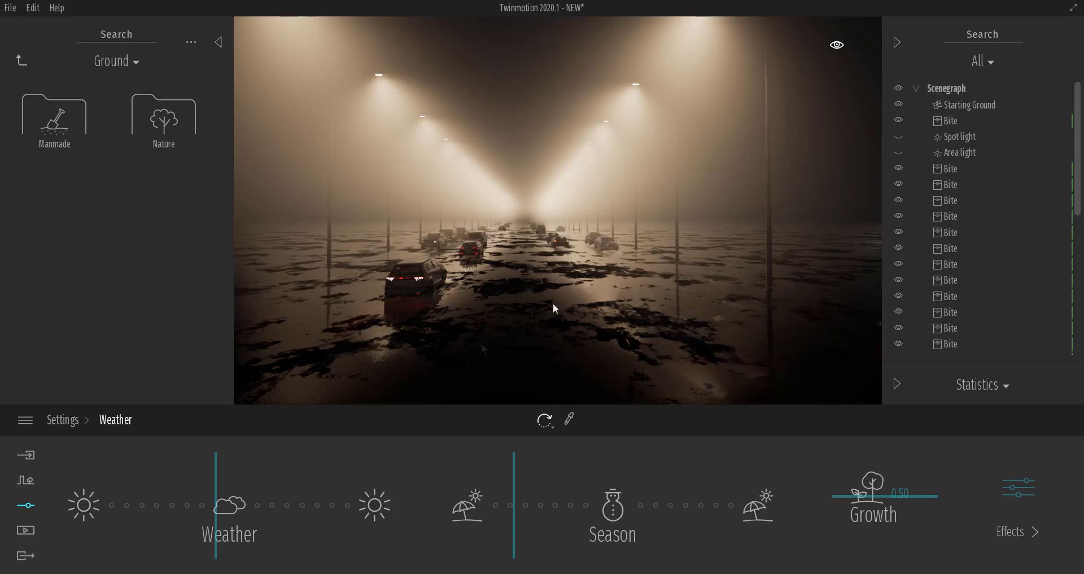
Enable the ocean in the weather effects so water covers the street.
key("q")
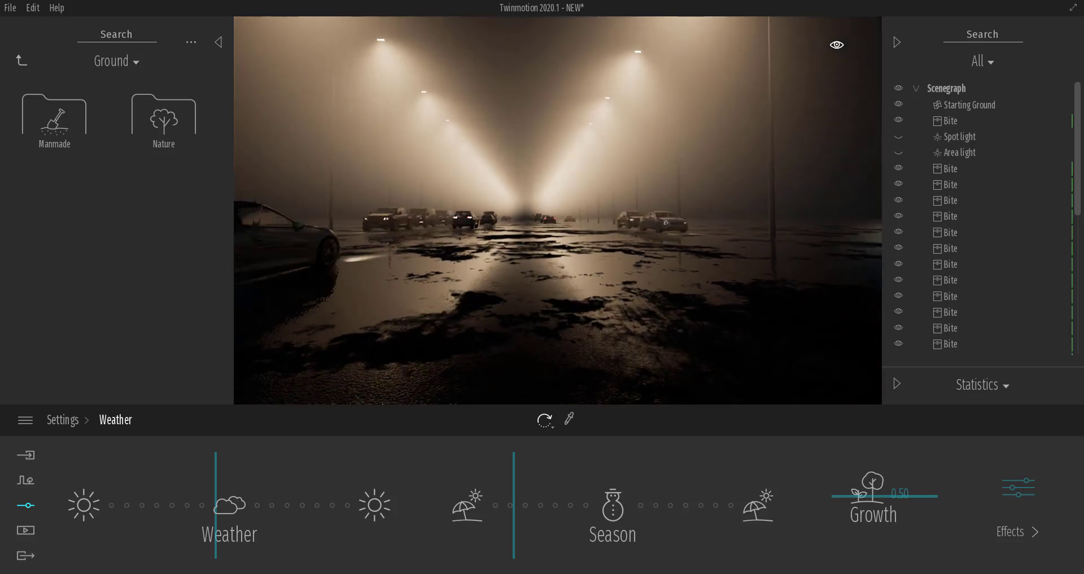
key("Up")
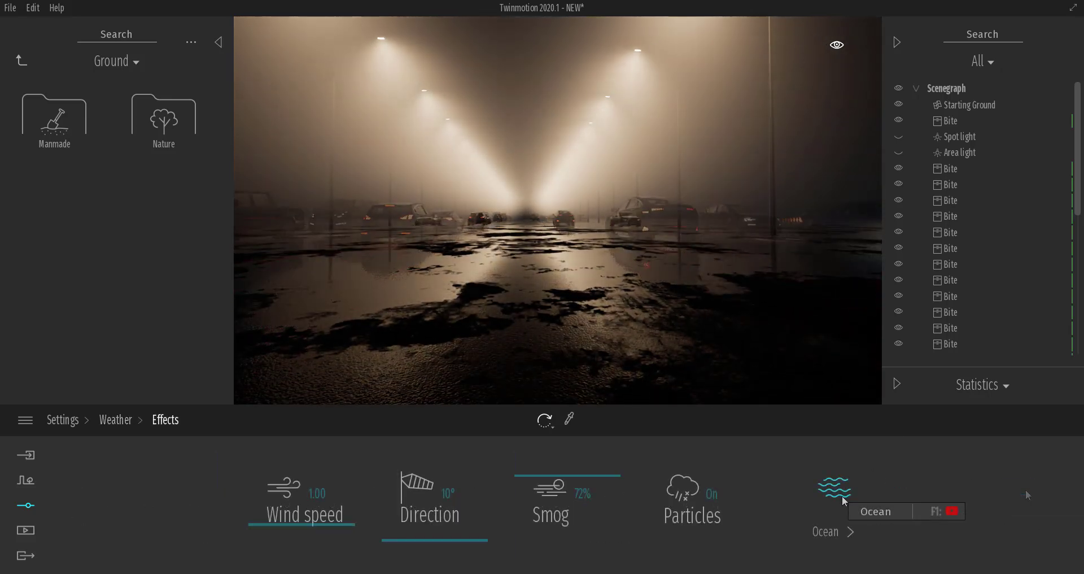
left_click(843, 497)
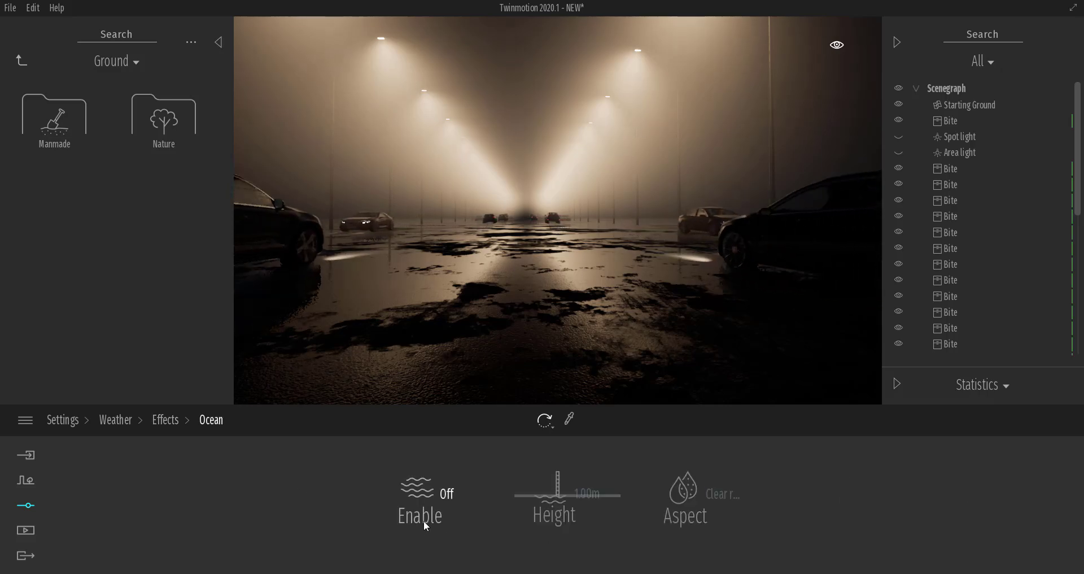
left_click(445, 493)
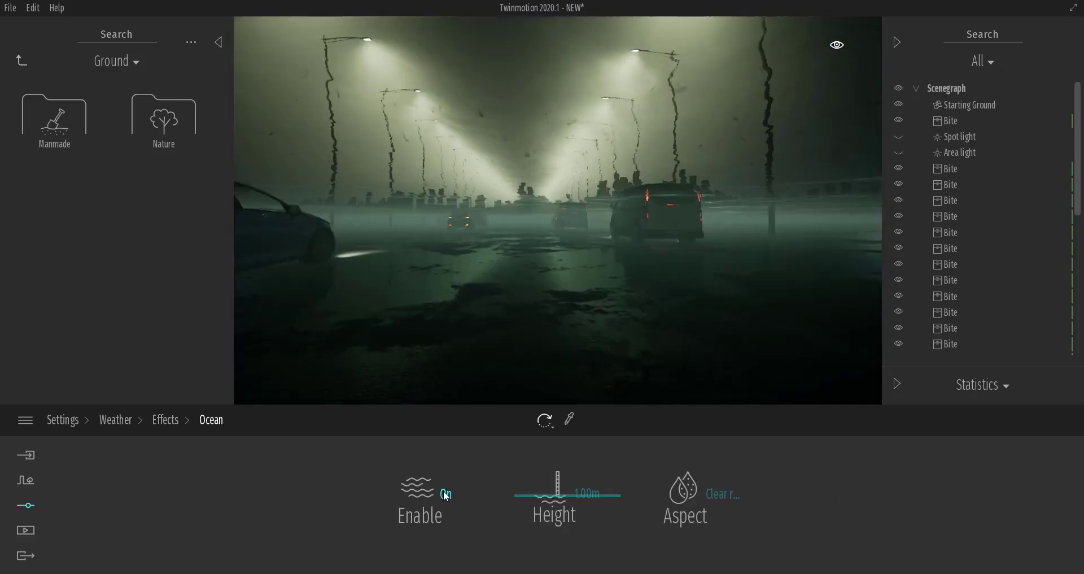
Try lowering the ocean height to 0.0001 m.
left_click(599, 492)
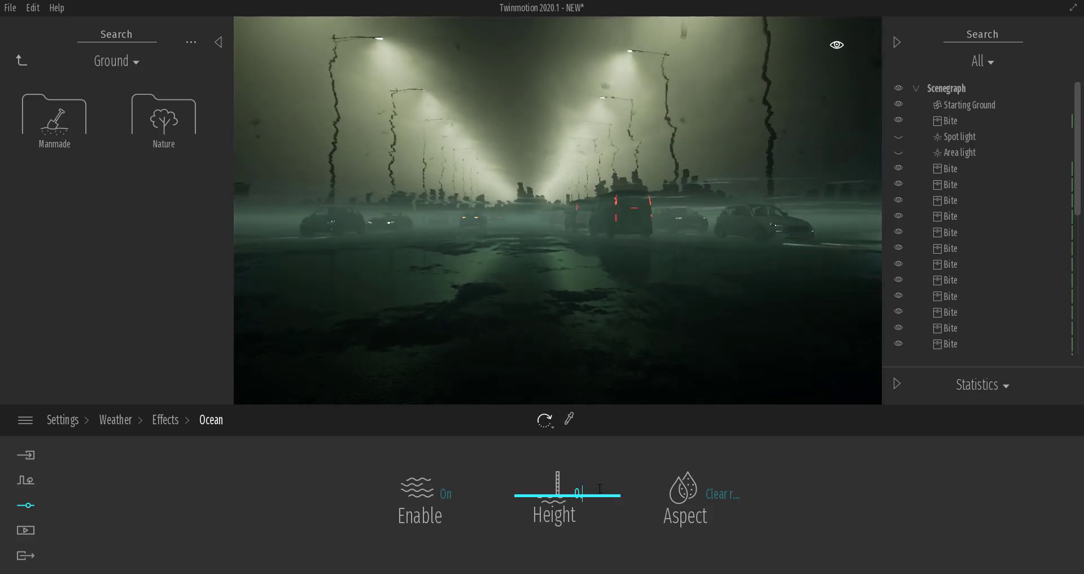
key("Return")
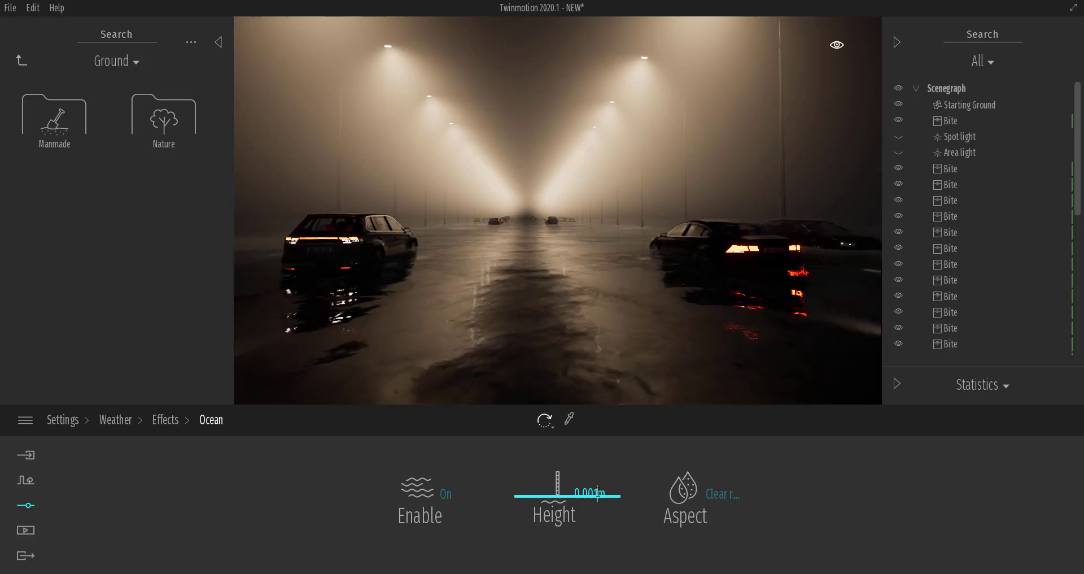
left_click_drag(597, 494, 599, 492)
left_click(598, 494)
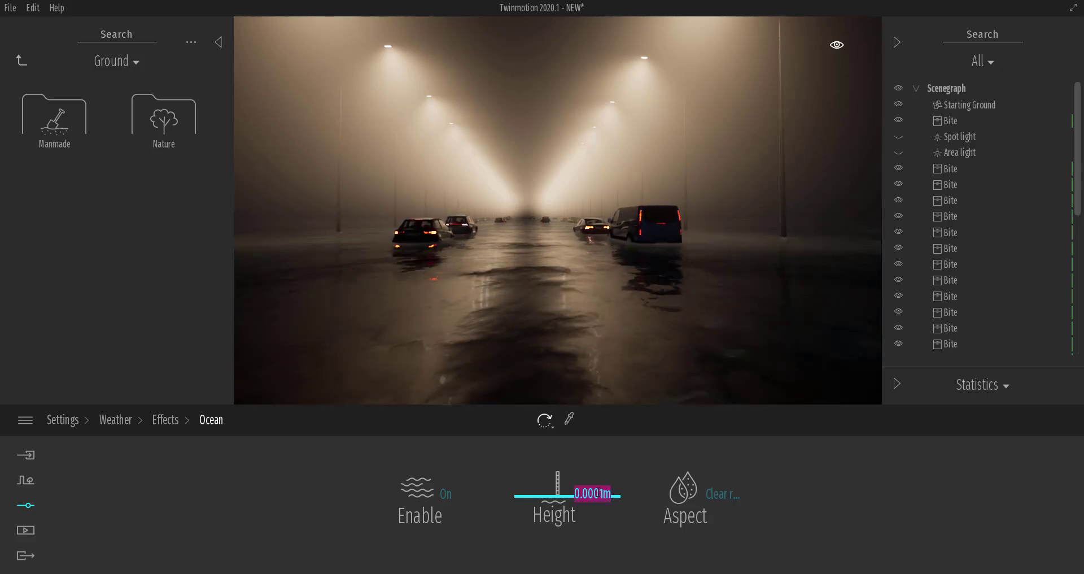
type("0.0001")
key("Return")
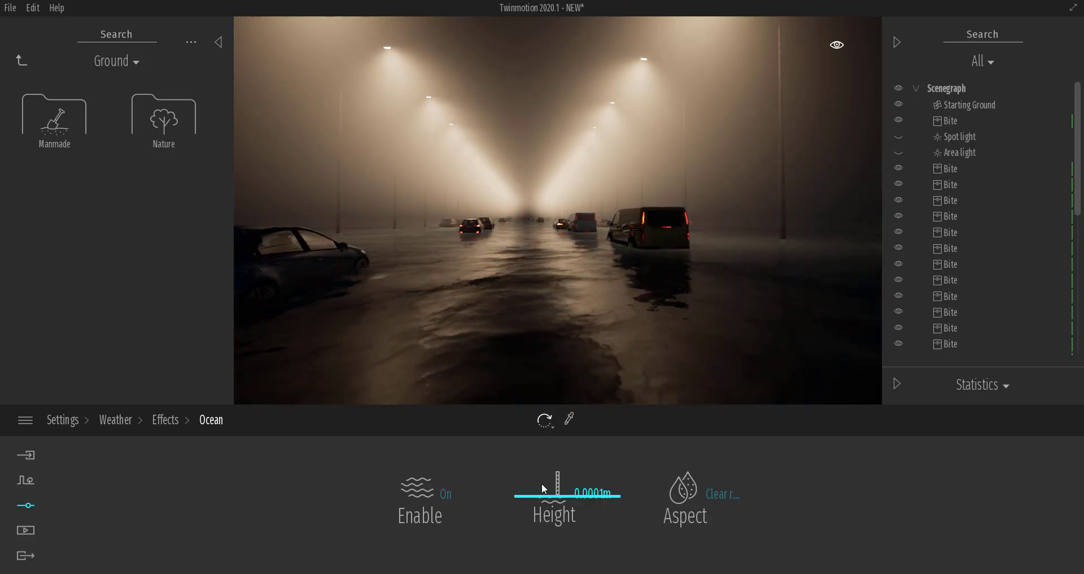
Set the ocean height to 0.001 m and check the flooded road from the street view.
left_click_drag(545, 501, 548, 497)
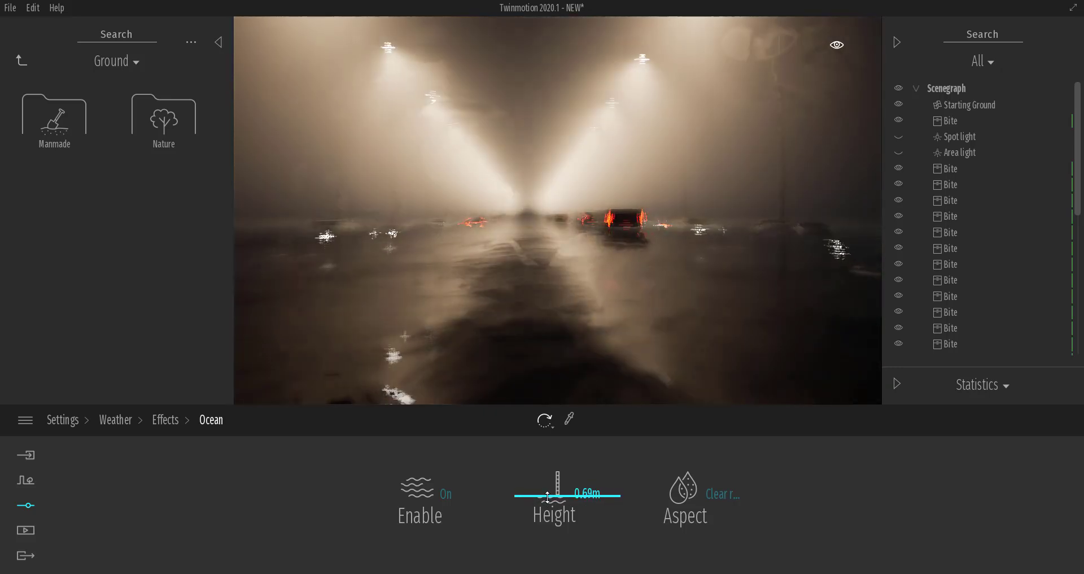
left_click(586, 493)
type("0")
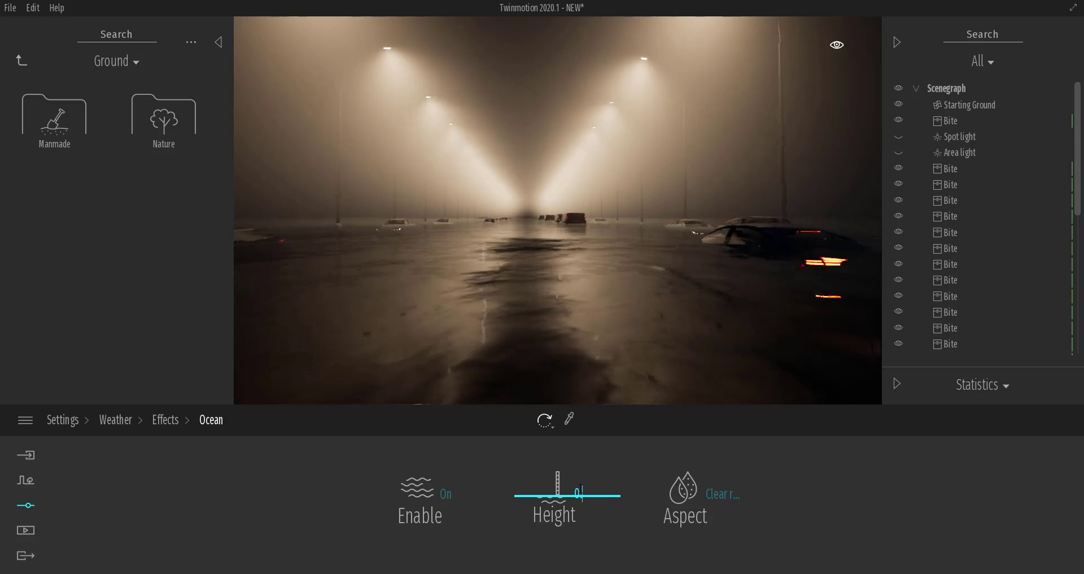
type(".001")
key("Return")
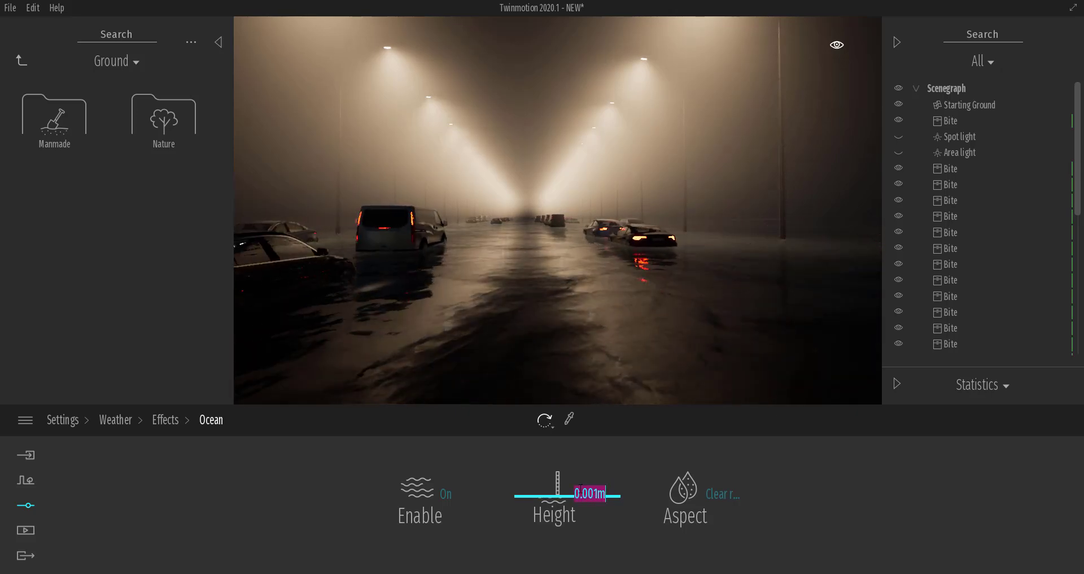
key("Down")
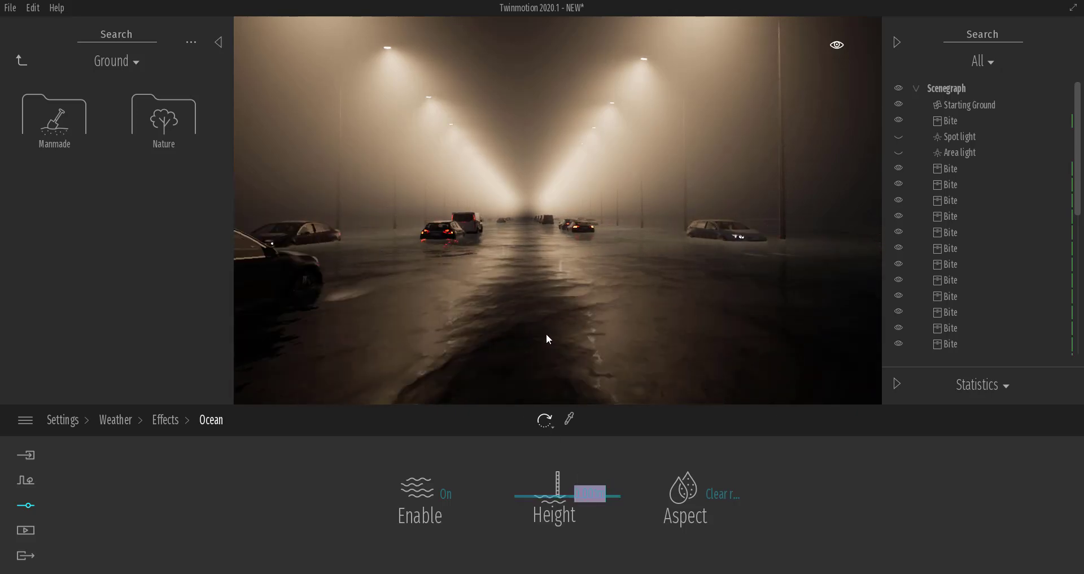
Preview the ocean aspects Muddy river, Tropical river, Large river, Atlantic ocean, Rapids river, Tropical sea and Clear river on the flooded street.
left_click(722, 494)
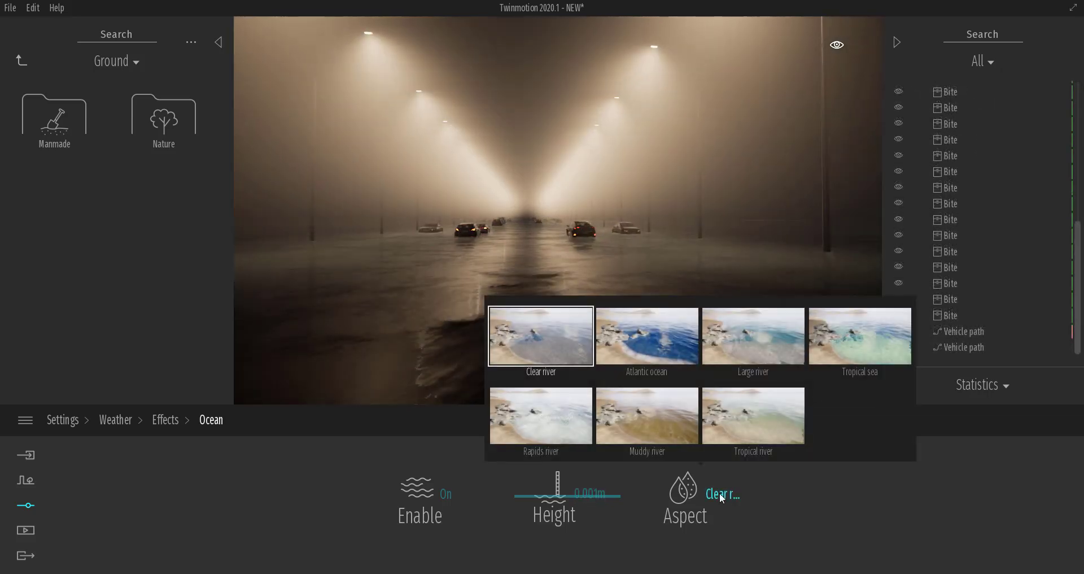
left_click(655, 409)
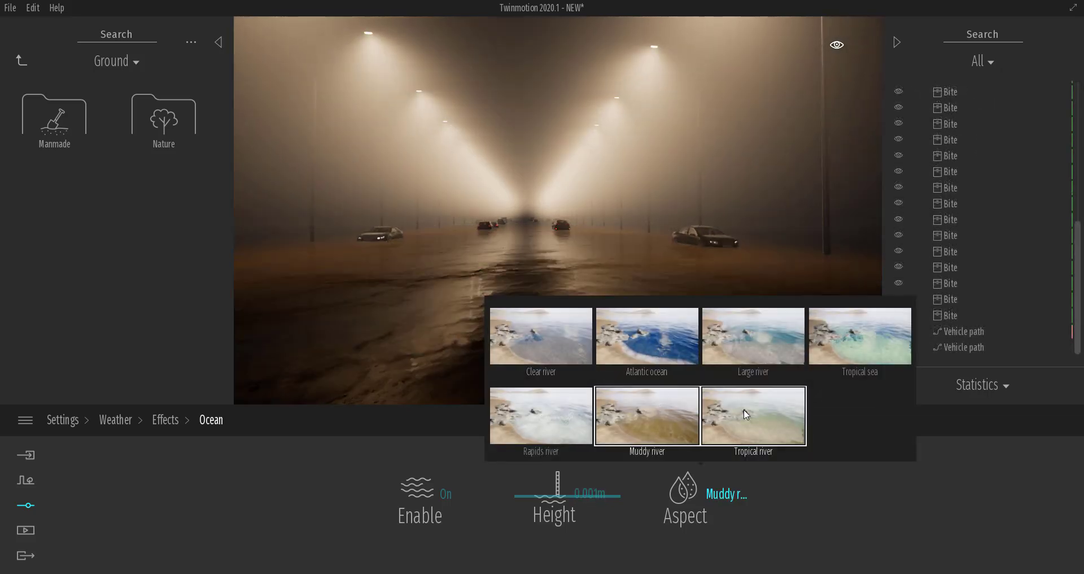
left_click(762, 414)
left_click(774, 353)
left_click(647, 339)
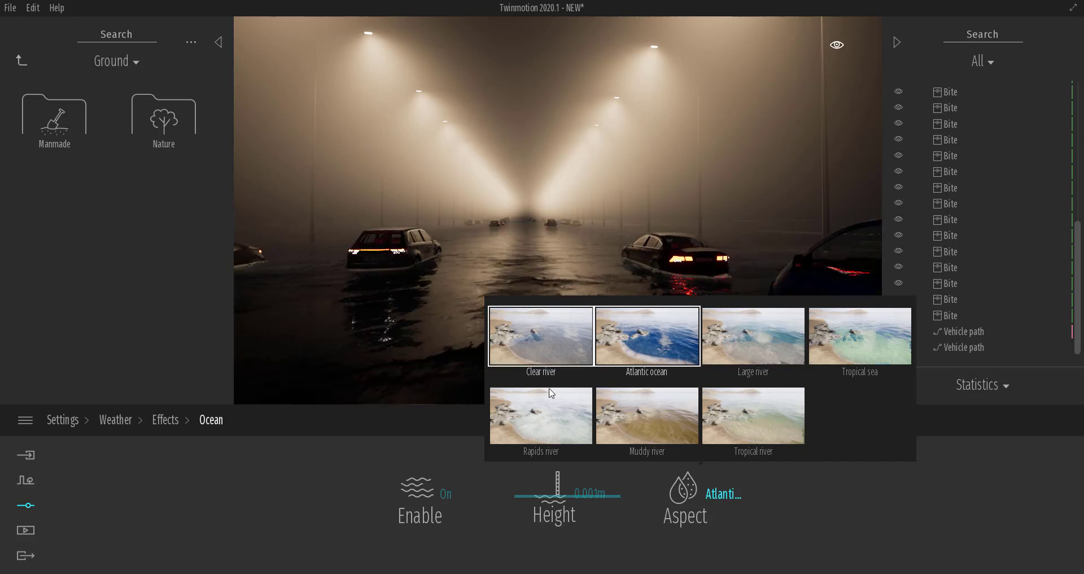
left_click(542, 418)
left_click(656, 430)
left_click(753, 339)
left_click(860, 339)
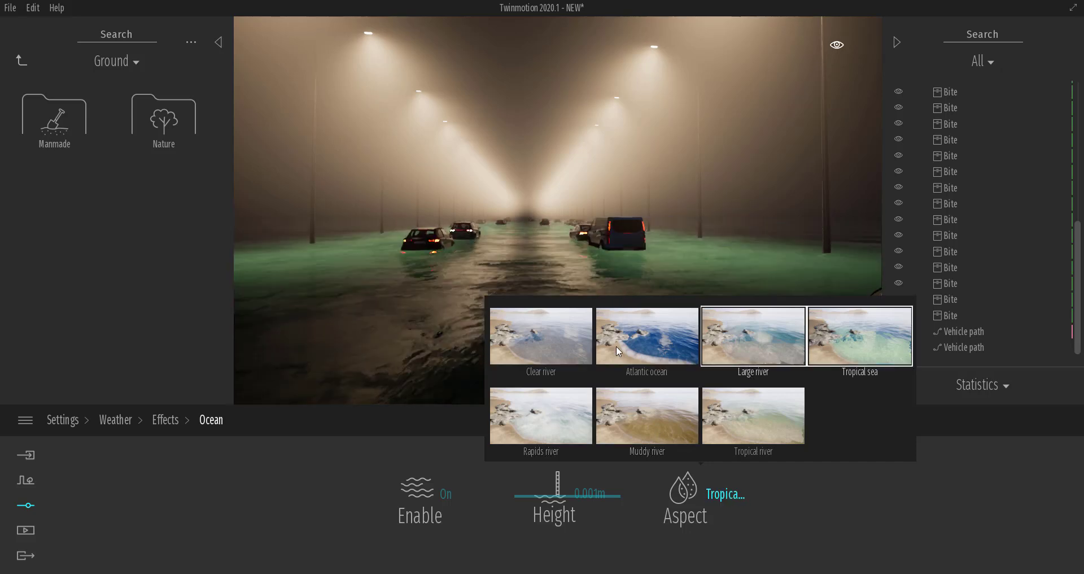
left_click(548, 350)
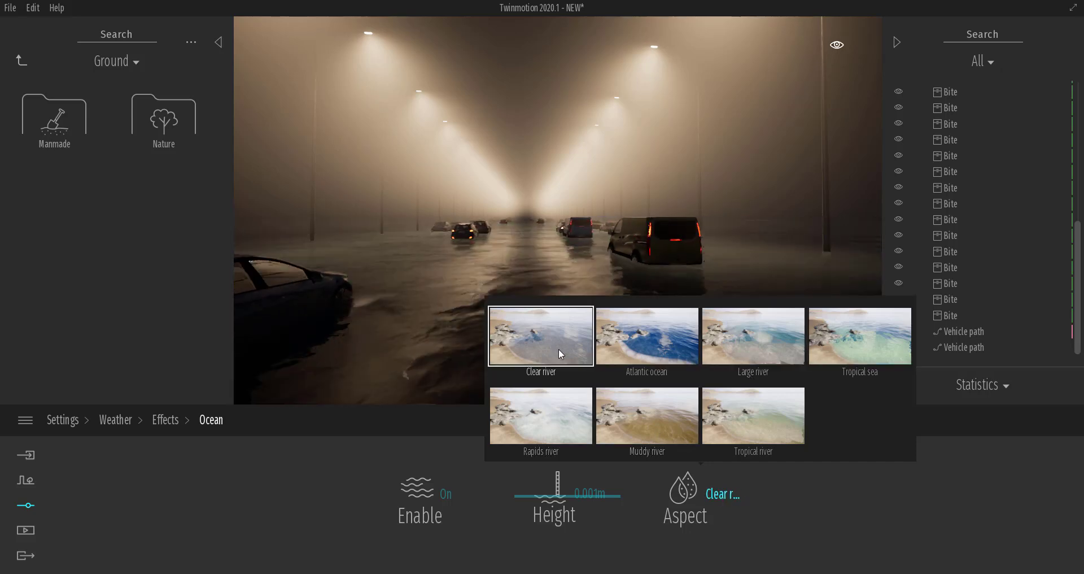
left_click(635, 339)
left_click(744, 342)
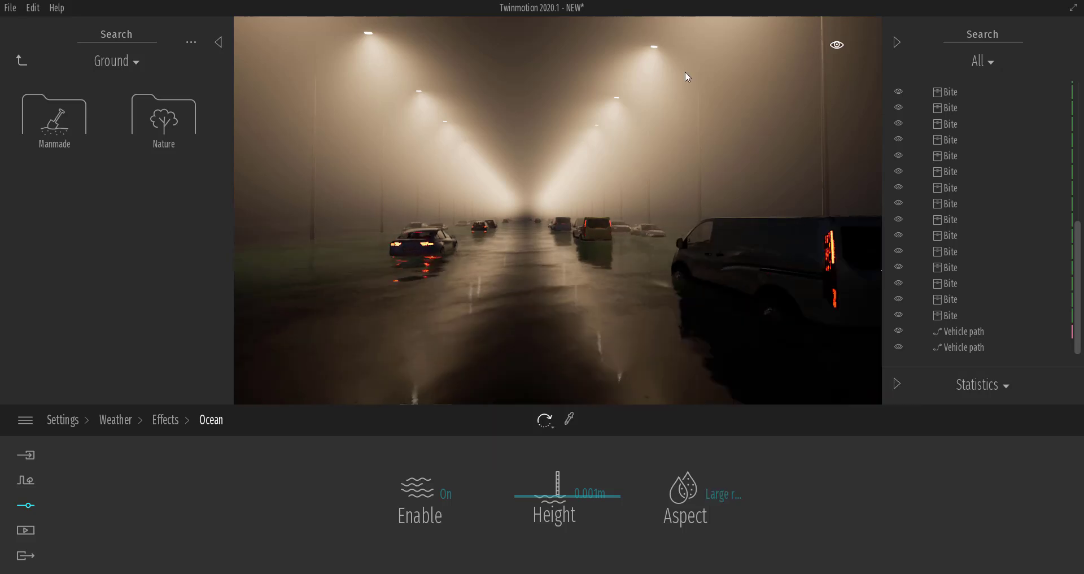
Compare the Tropical sea, Muddy river and Atlantic ocean water aspects, and settle on Clear river.
left_click(720, 493)
left_click(725, 494)
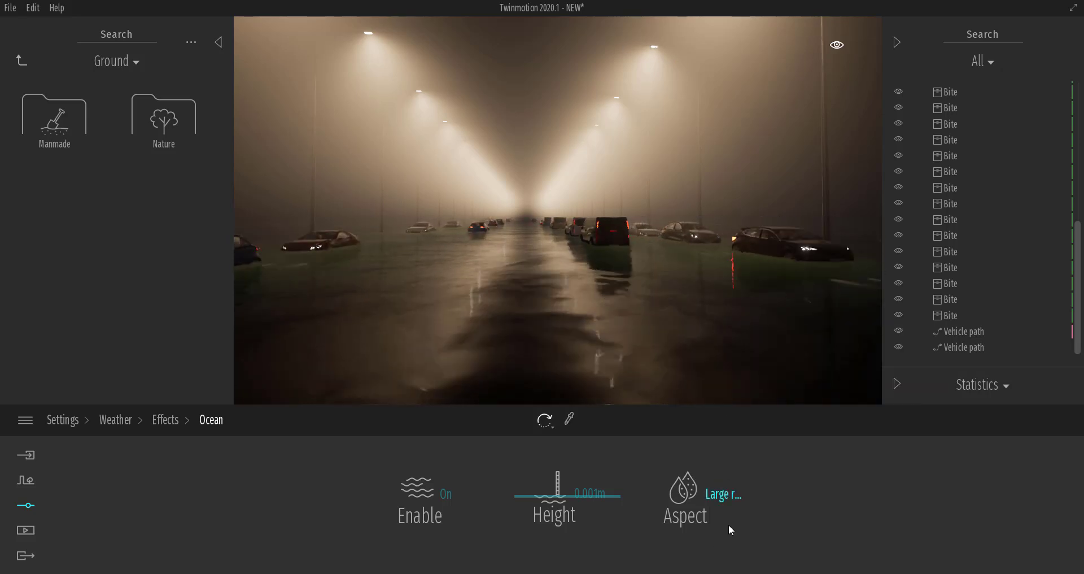
left_click(731, 499)
left_click(858, 333)
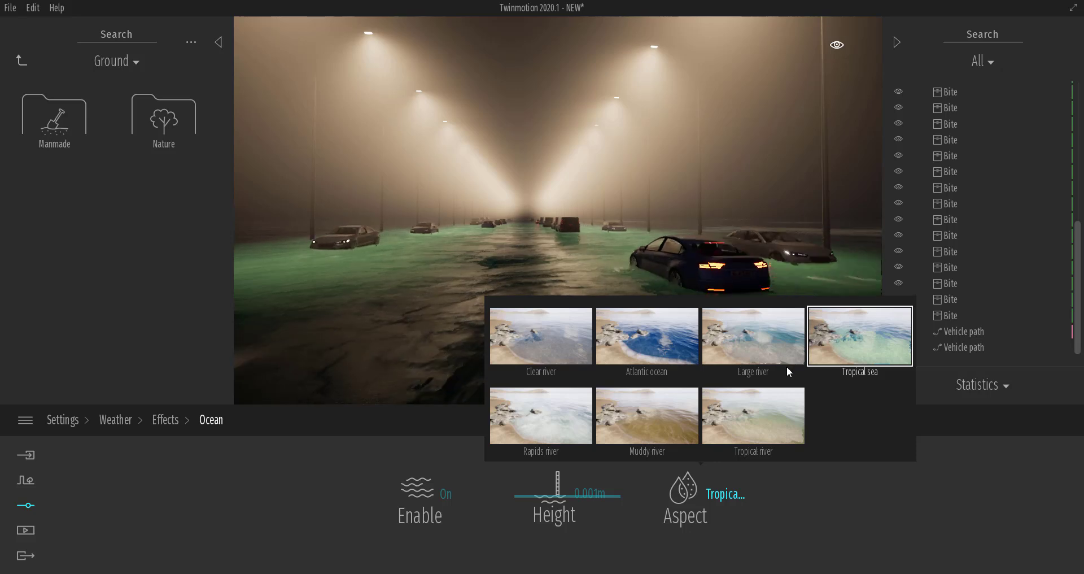
left_click(628, 416)
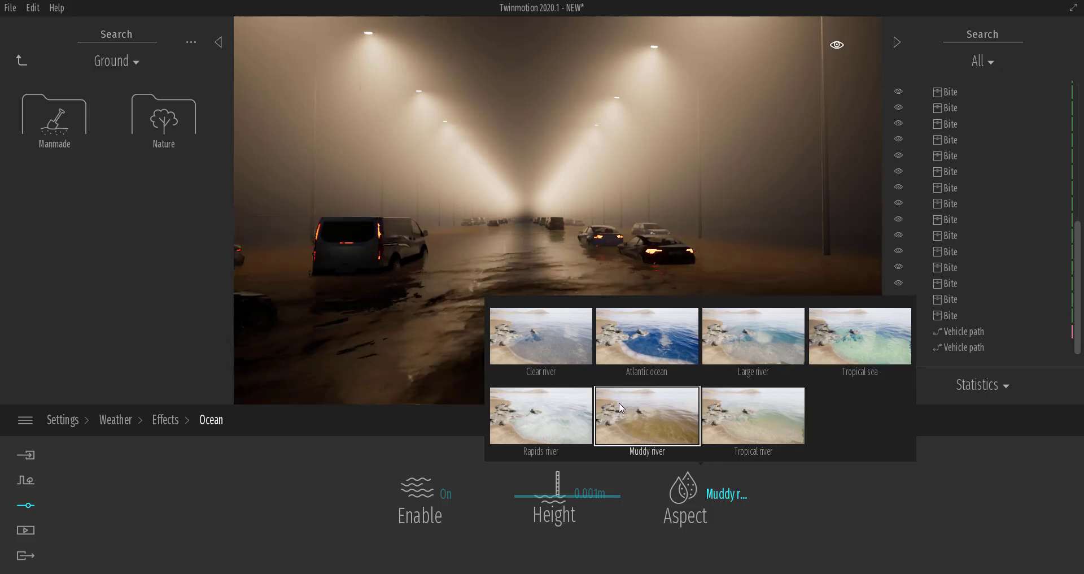
left_click(600, 354)
left_click(531, 338)
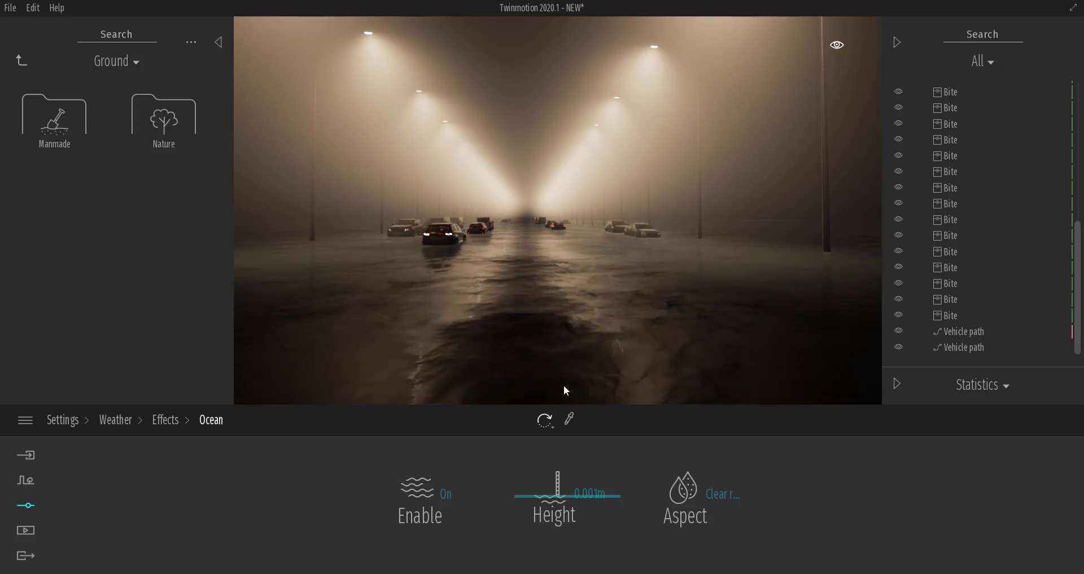
Make the hidden area light above the road visible and select it in the scenegraph.
scroll(493, 236, "down", 3)
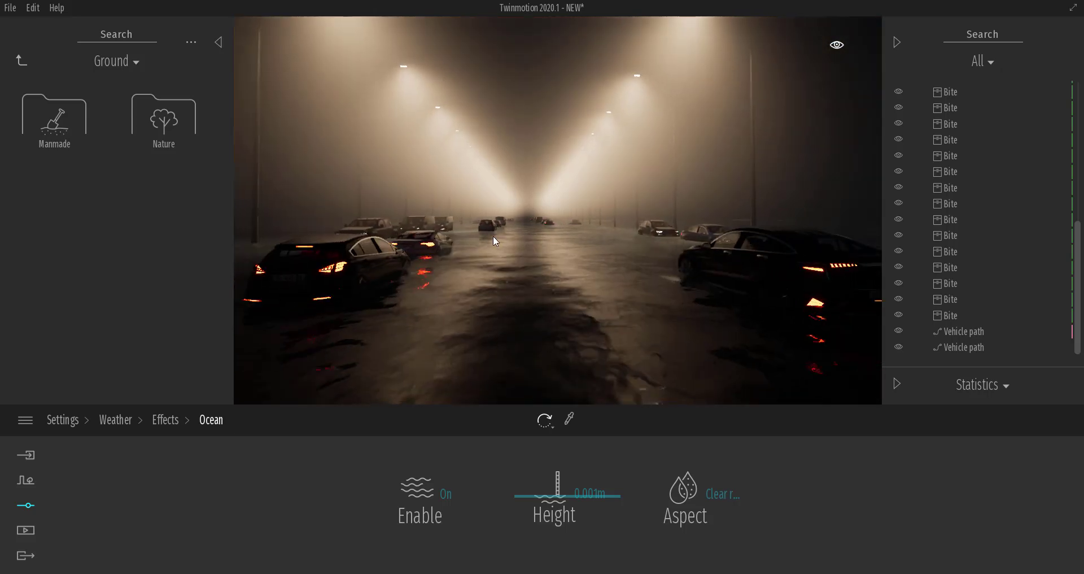
scroll(494, 237, "down", 3)
scroll(949, 318, "up", 2)
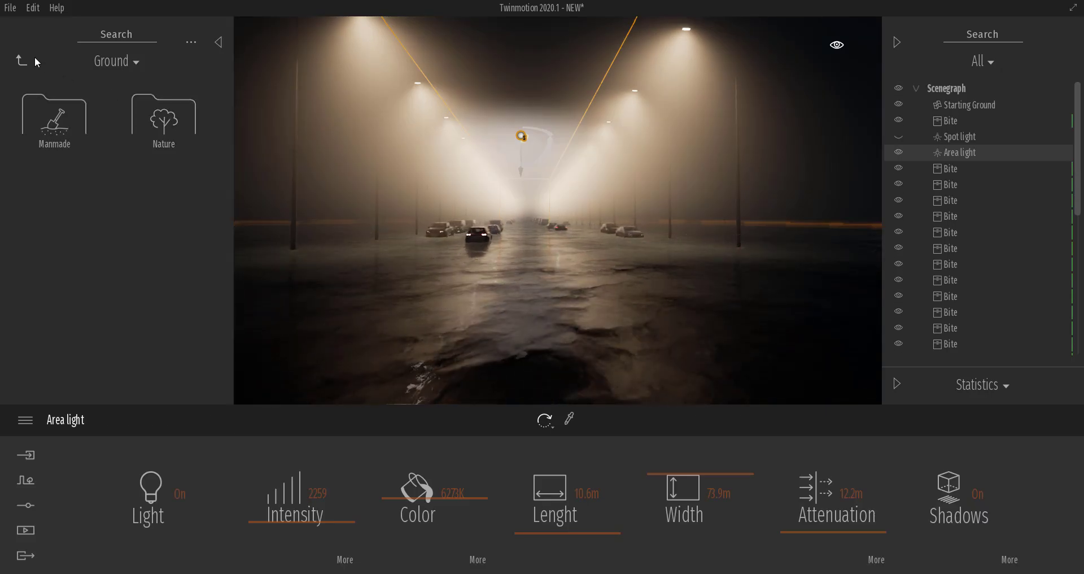
Return the library to its top level and play back Video1 in media mode.
left_click(20, 60)
left_click(21, 61)
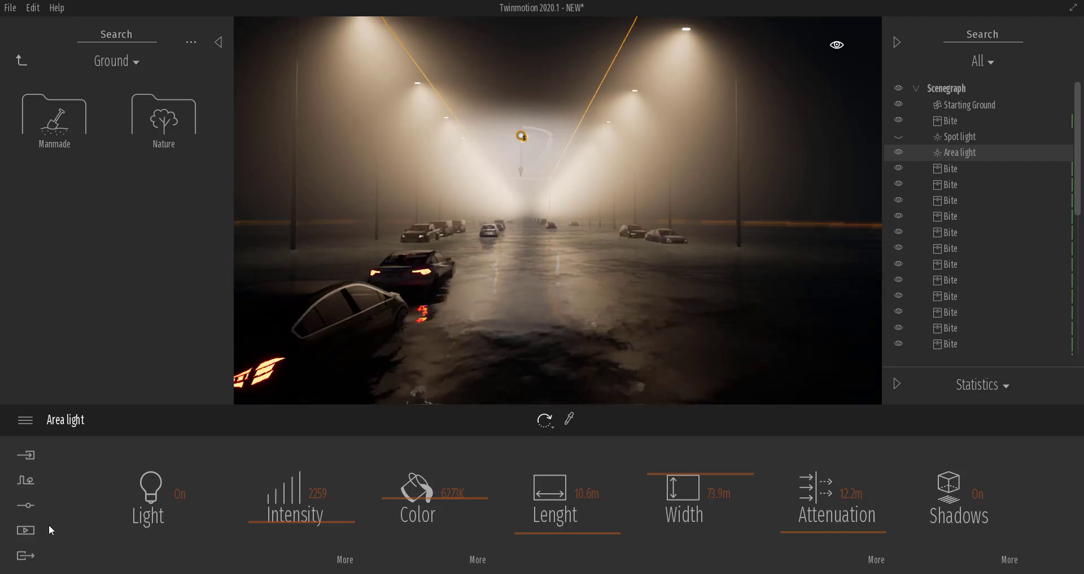
left_click(26, 530)
left_click(630, 418)
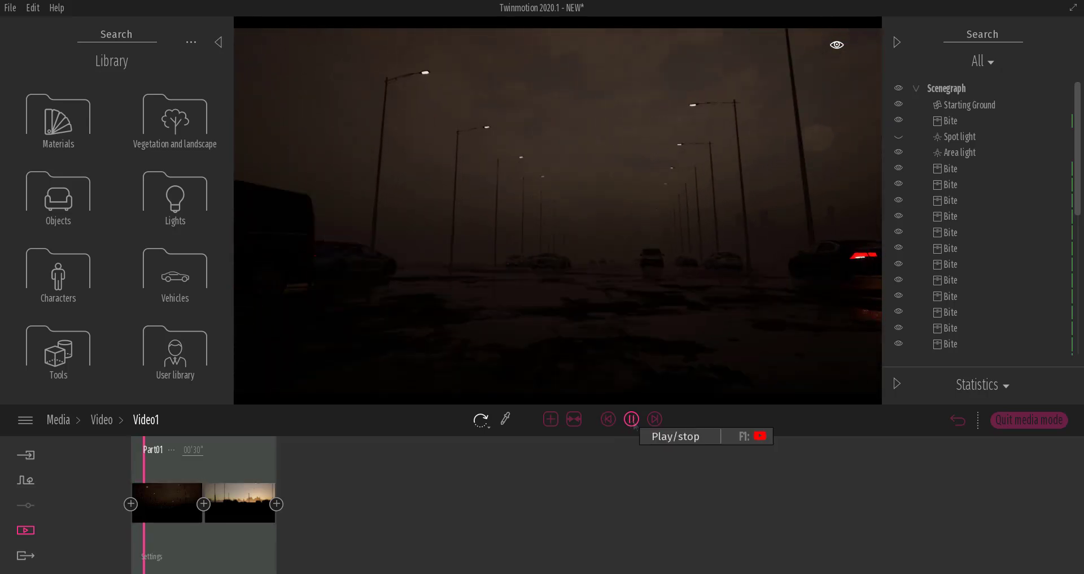